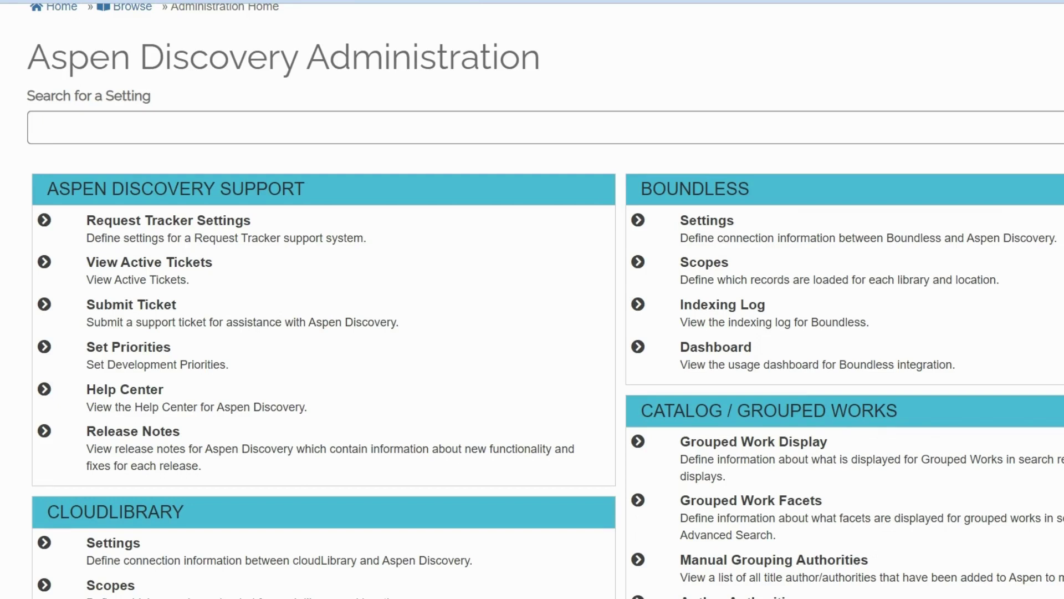
# Search the administration settings for 'web builder', then 'modules', then 'permissions'
pyautogui.click(539, 115)
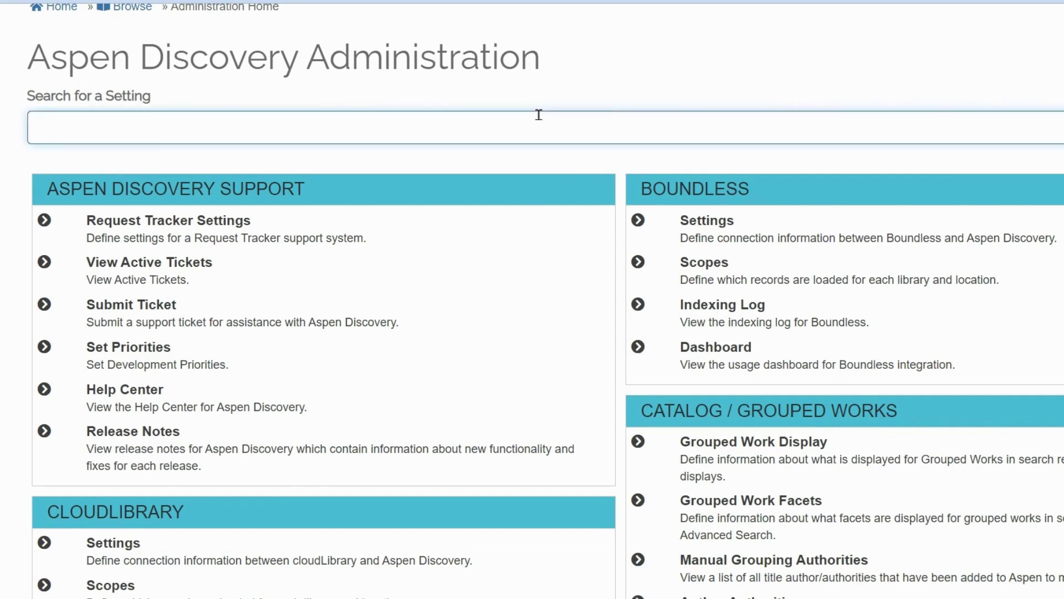
pyautogui.write('web builder')
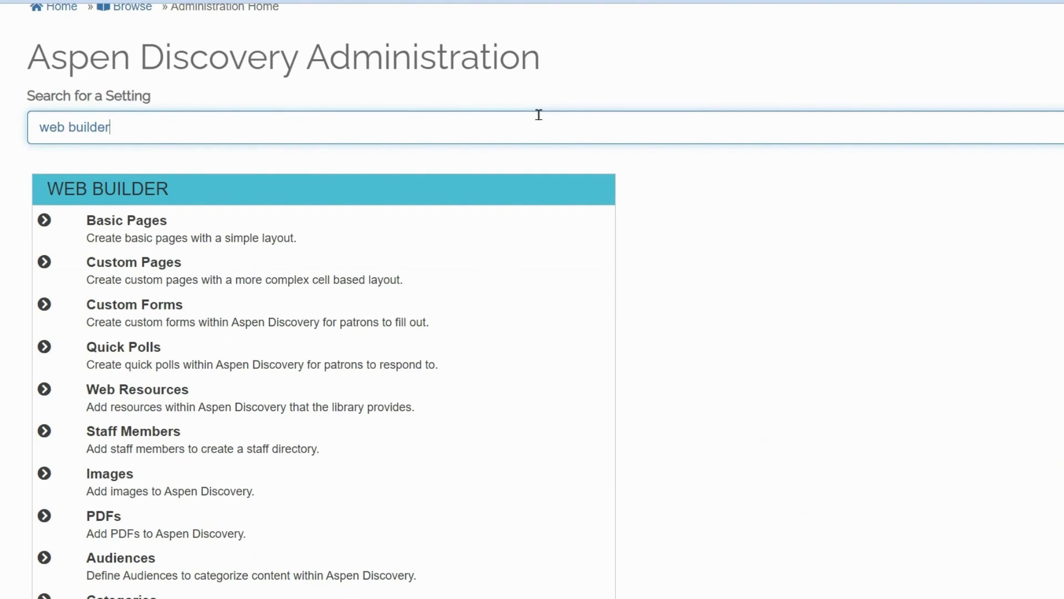
pyautogui.hotkey('ctrl', 'a')
pyautogui.write('modules')
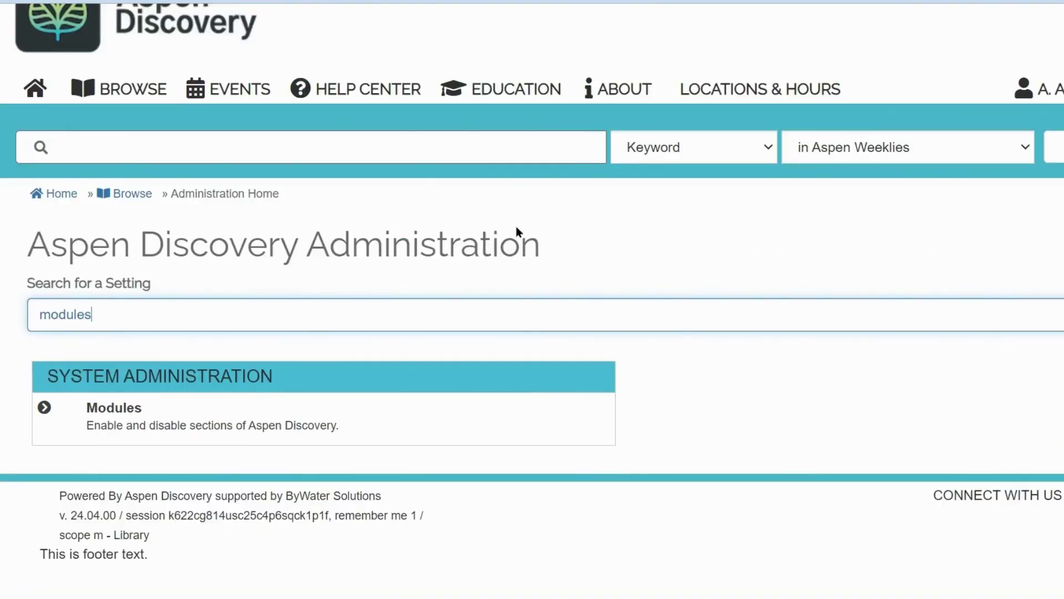
pyautogui.hotkey('ctrl', 'a')
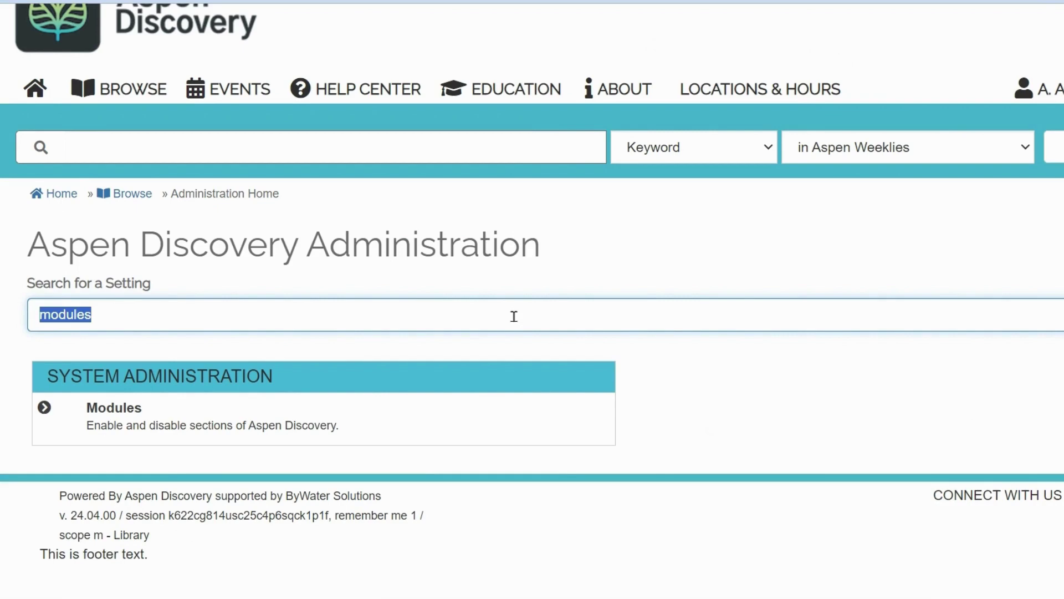
pyautogui.write('permissions')
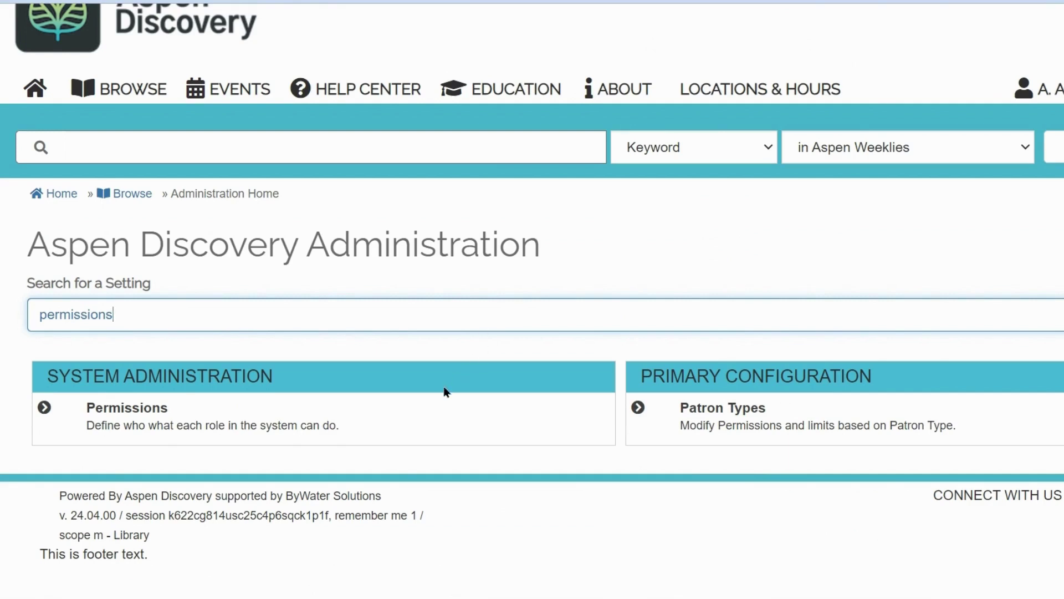
# Open Permissions with AdminWebBuilder as the role and search its permissions for 'web builder'
pyautogui.click(128, 408)
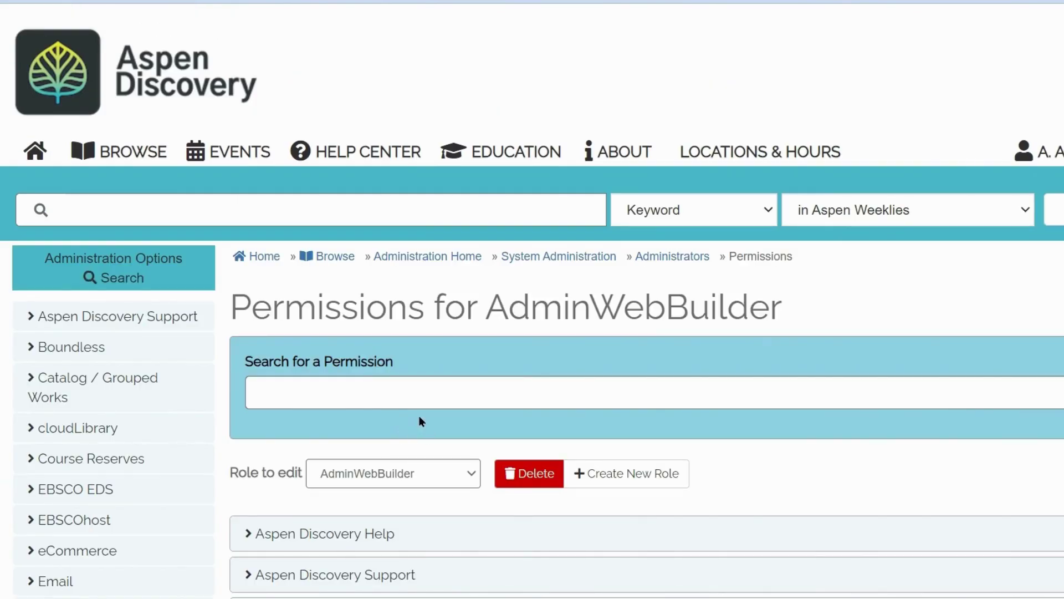
pyautogui.click(457, 474)
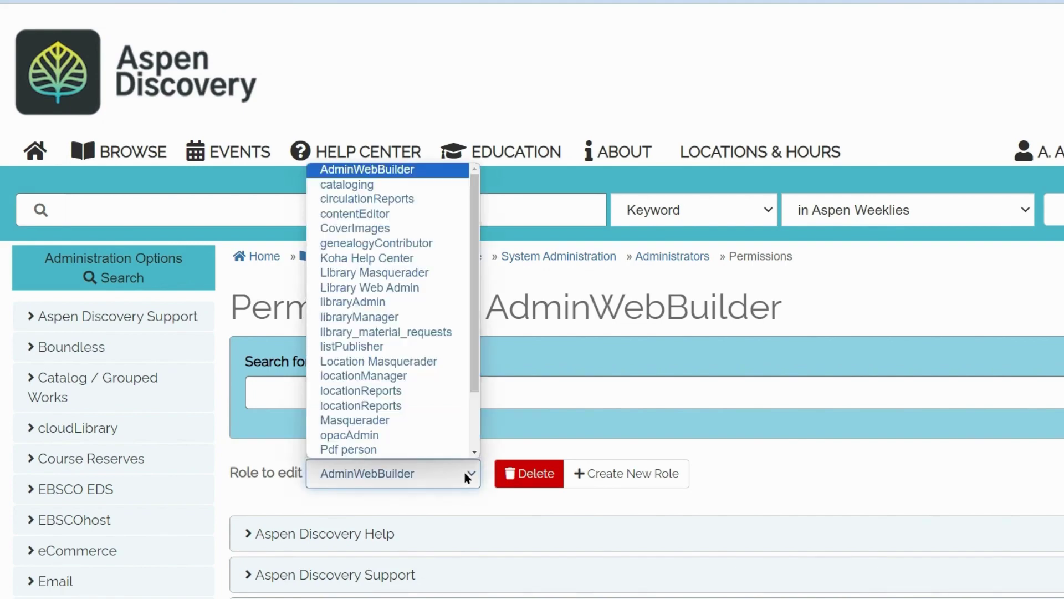
pyautogui.click(464, 477)
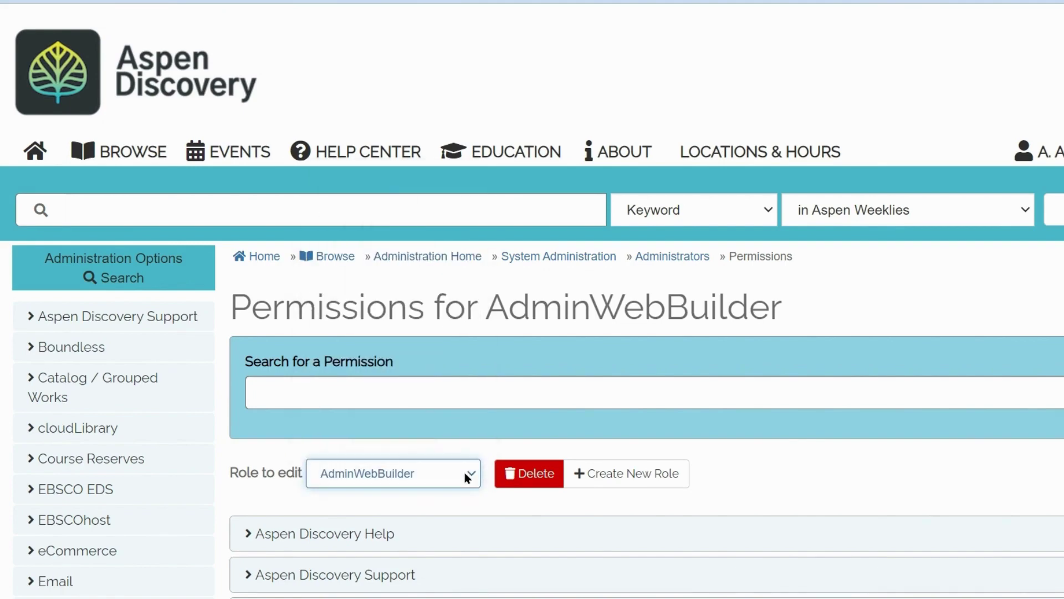
pyautogui.click(460, 396)
pyautogui.write('web ')
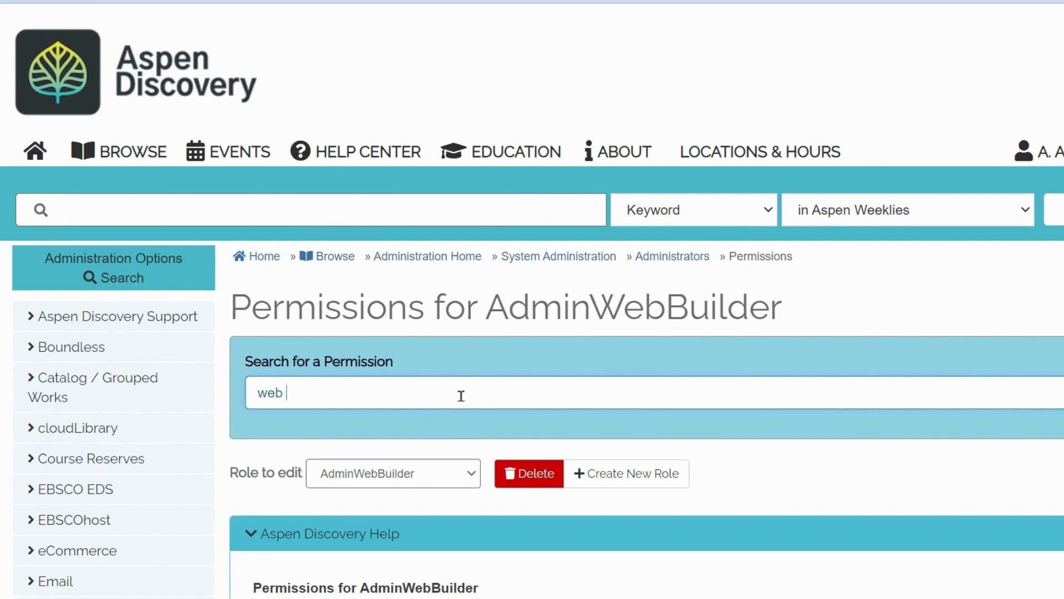
pyautogui.write('builder')
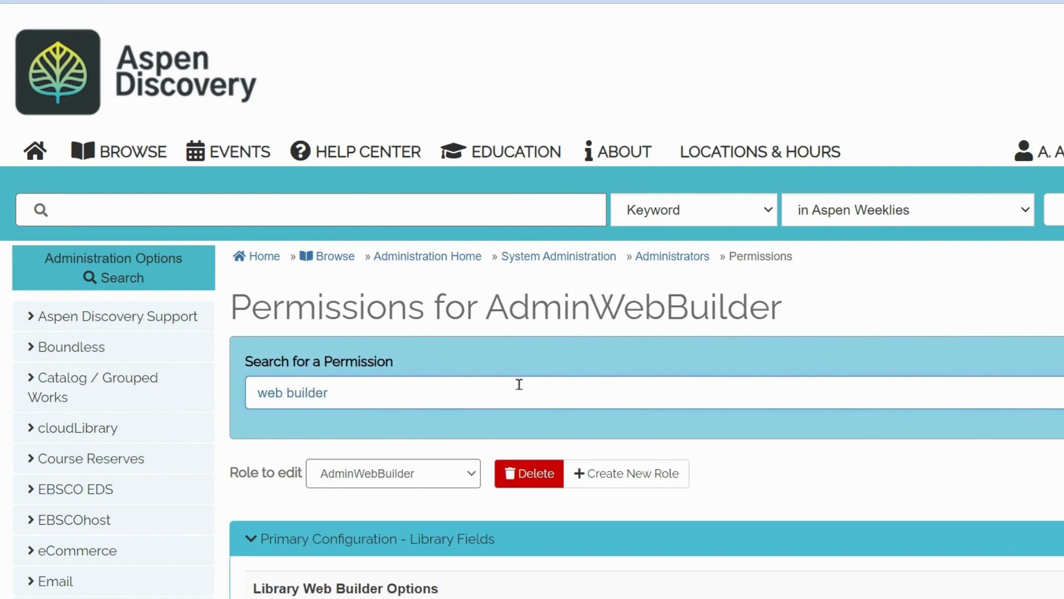
pyautogui.scroll(-9, 524, 382)
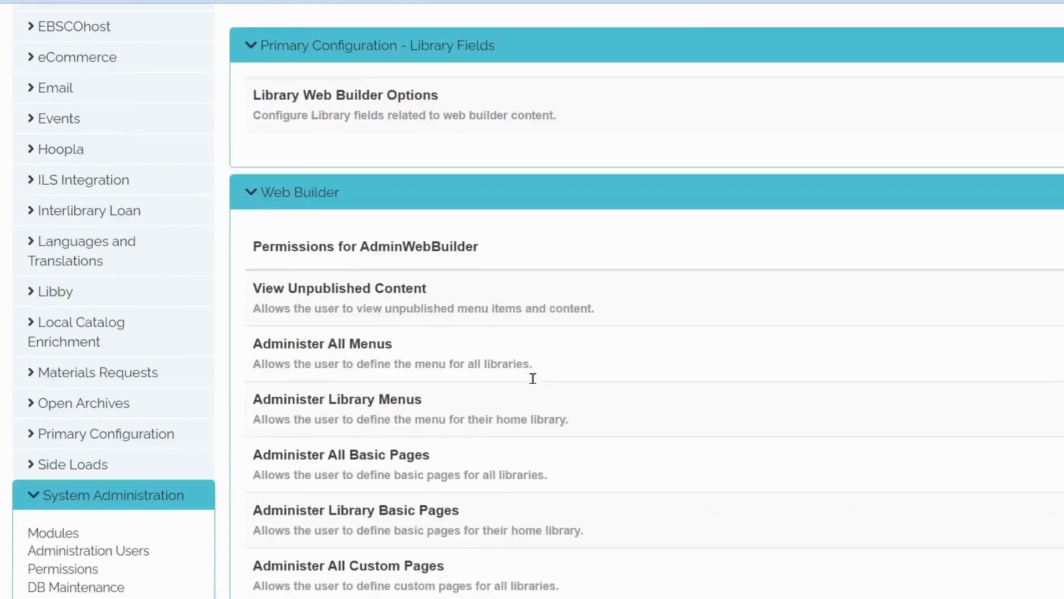
pyautogui.scroll(-5, 532, 378)
pyautogui.scroll(10, 532, 378)
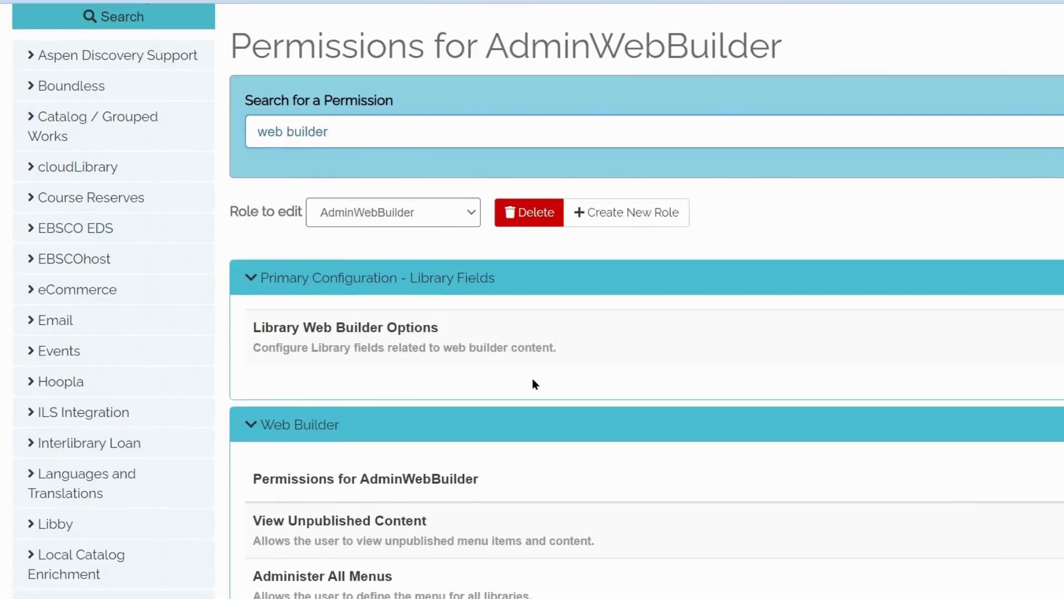
pyautogui.scroll(1, 532, 378)
# Filter the permissions by 'image' then 'pdf', grant Administer All Web Content, and save
pyautogui.tripleClick(509, 195)
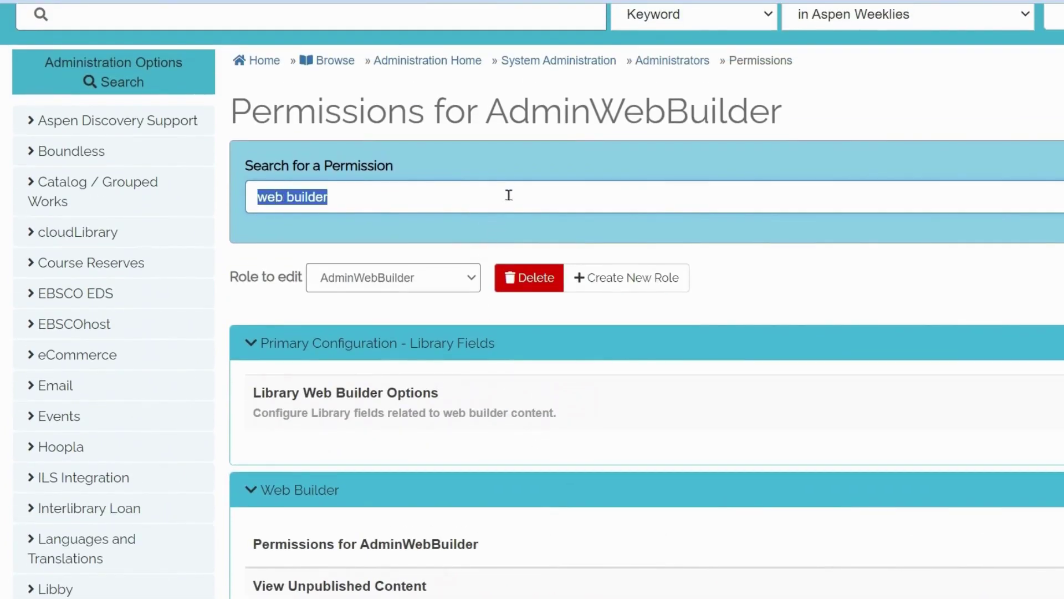
pyautogui.write('image')
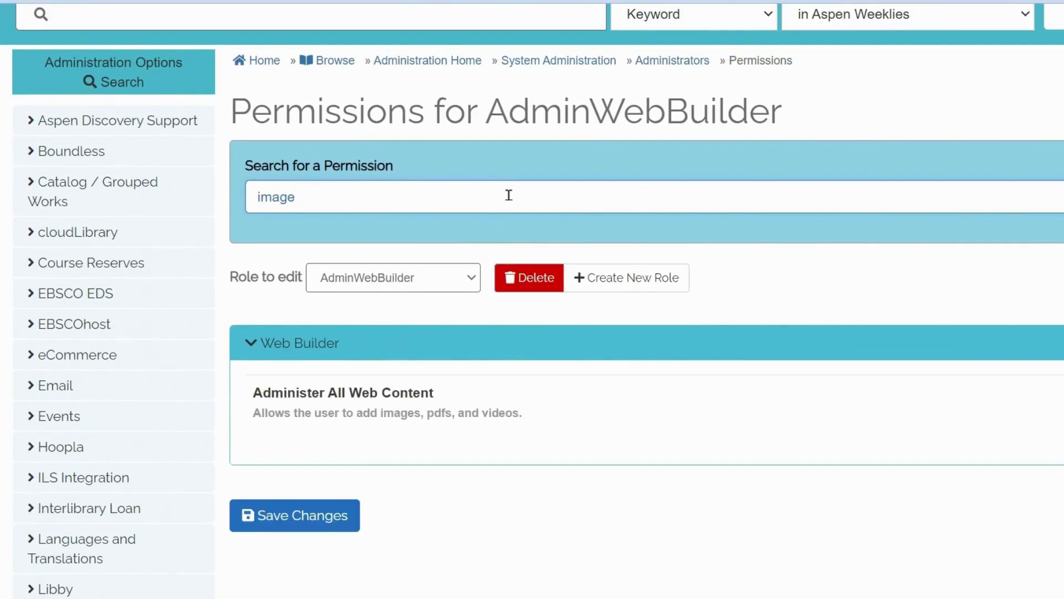
pyautogui.tripleClick(509, 195)
pyautogui.write('pdf')
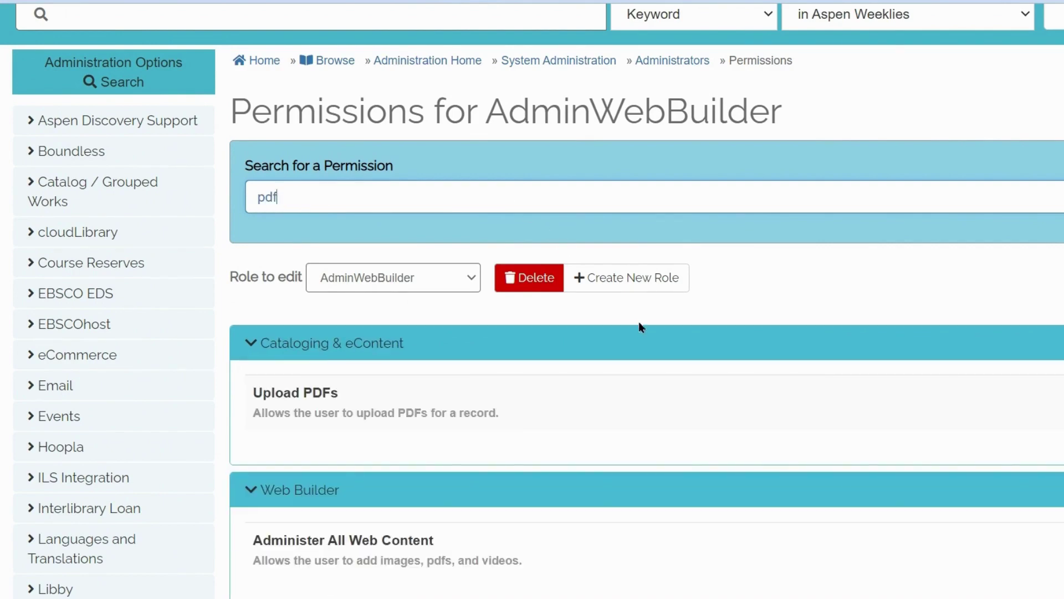
pyautogui.scroll(-5, 646, 324)
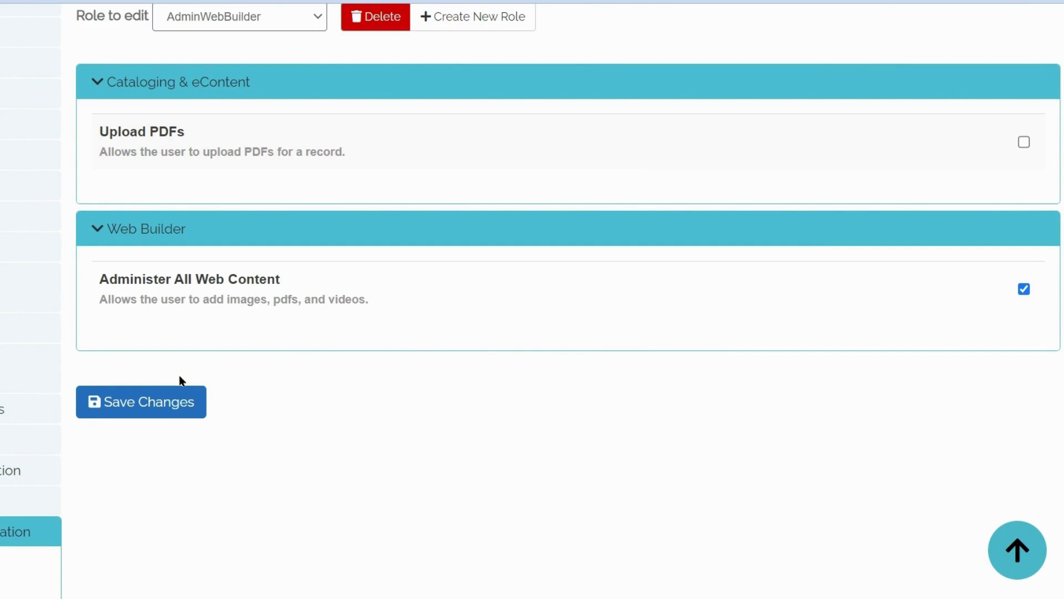
pyautogui.click(129, 406)
pyautogui.click(282, 407)
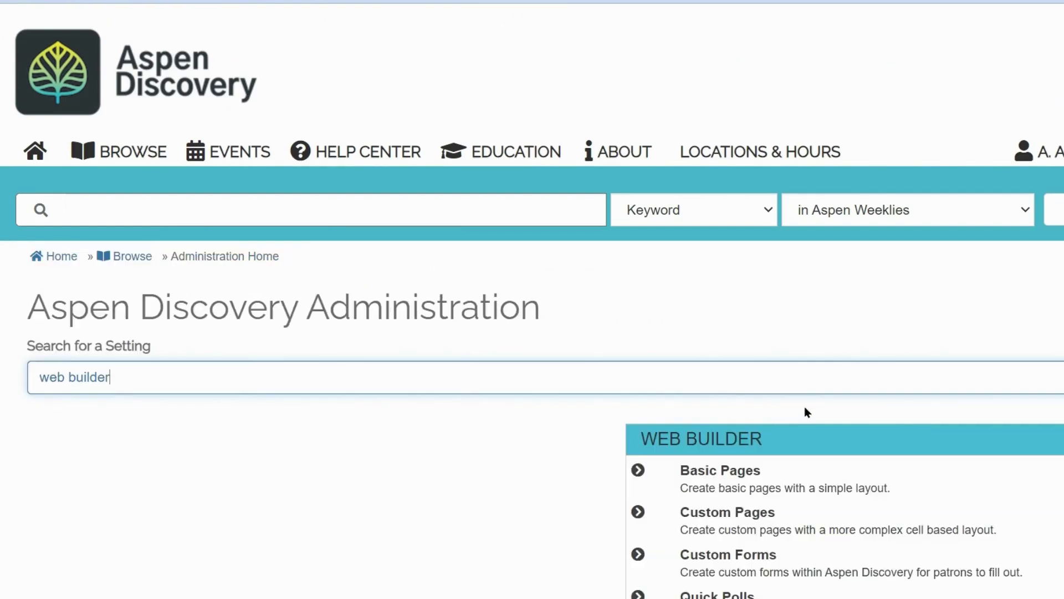
# Search the settings for 'web builder' to list Custom Pages, Images and PDFs
pyautogui.scroll(-5, 809, 380)
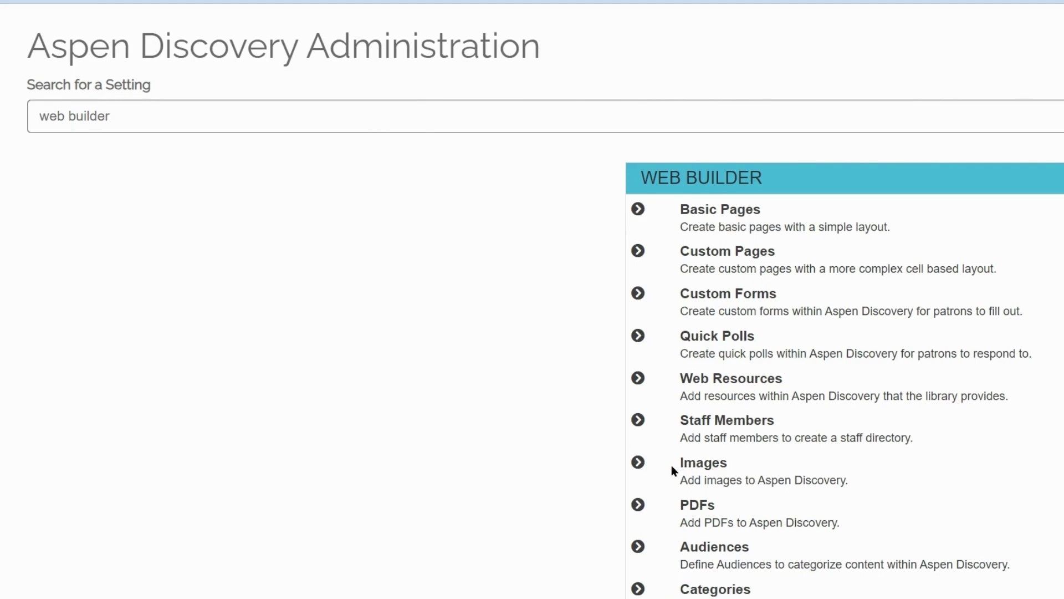
pyautogui.tripleClick(485, 118)
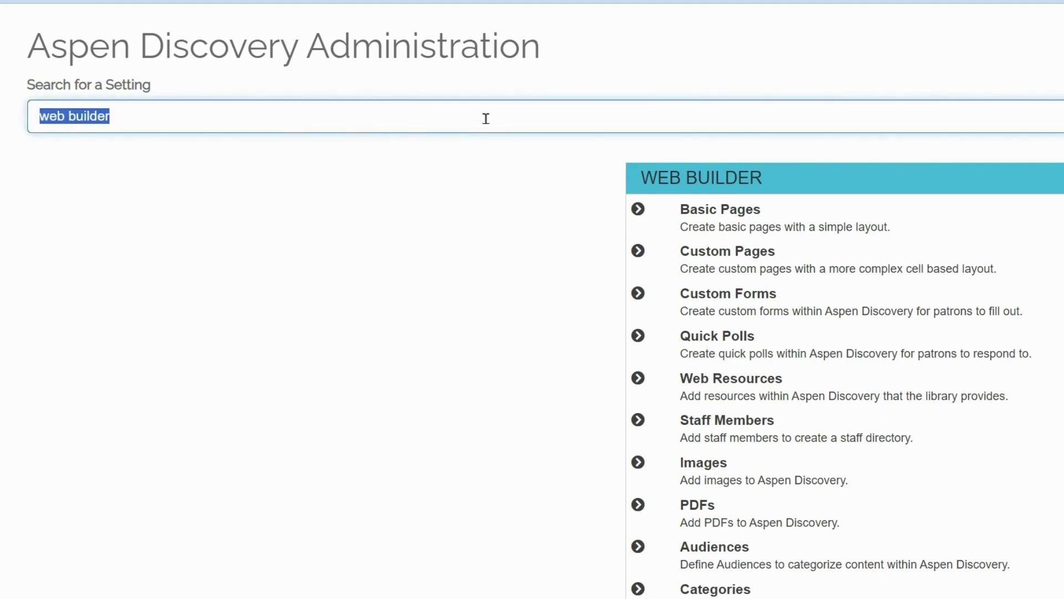
# Open the Web Builder Images list, leaving the sort at title ascending
pyautogui.click(715, 468)
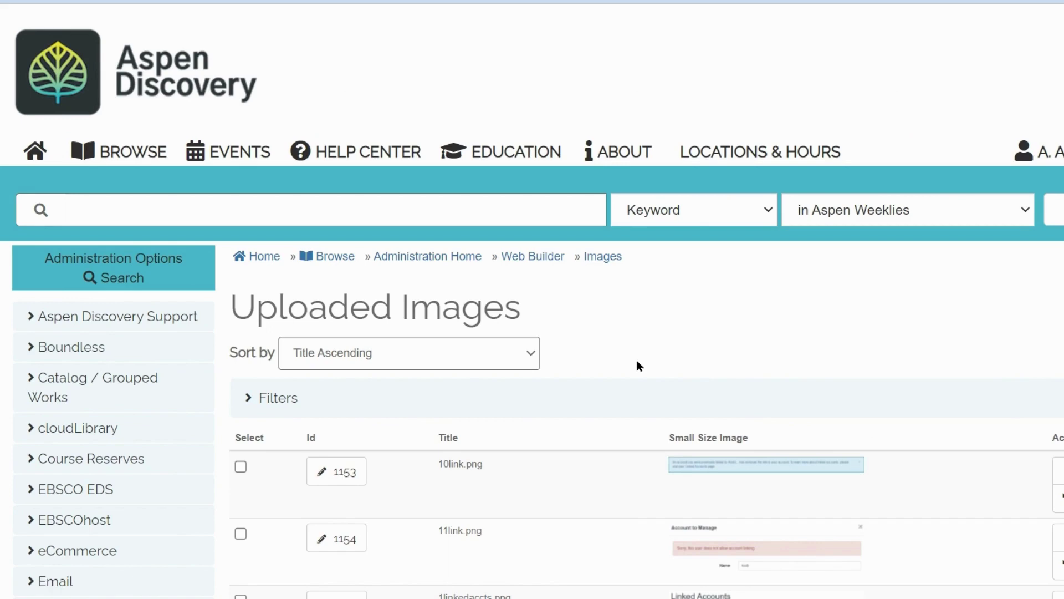
pyautogui.scroll(-6, 638, 364)
pyautogui.scroll(5, 638, 364)
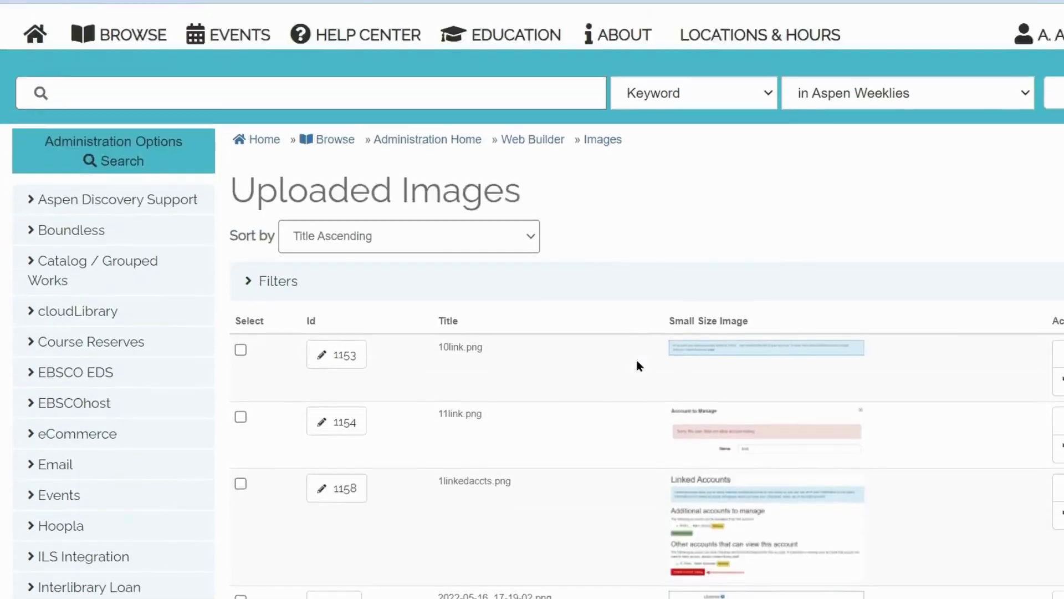
pyautogui.scroll(-1, 637, 364)
pyautogui.click(496, 300)
pyautogui.click(496, 300)
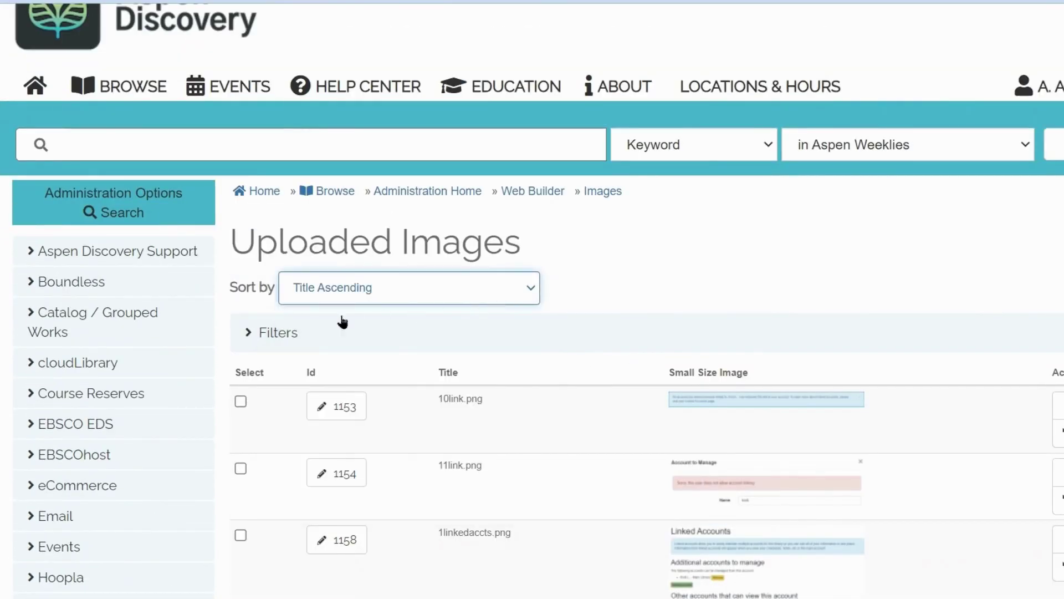
# Expand Filters, dismiss Add Filter without filtering, and scroll to the list bottom
pyautogui.click(294, 333)
pyautogui.click(302, 394)
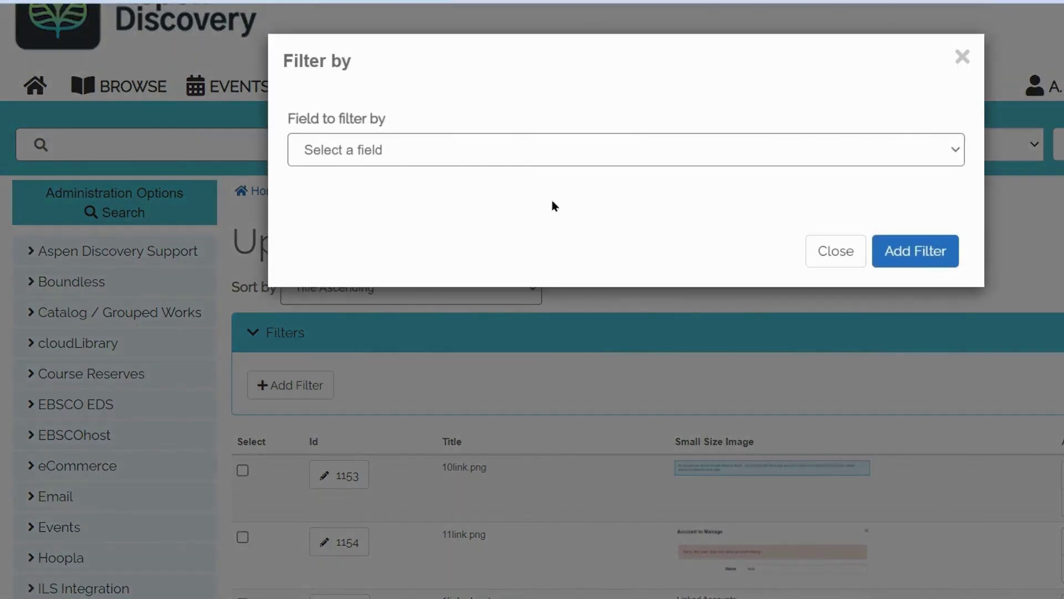
pyautogui.click(546, 161)
pyautogui.click(546, 162)
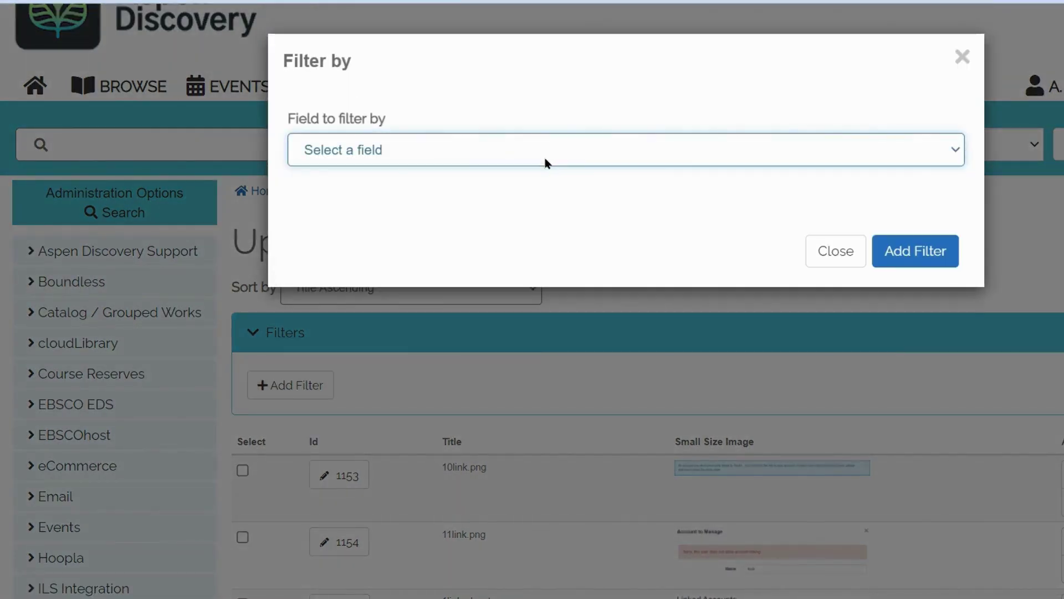
pyautogui.click(837, 250)
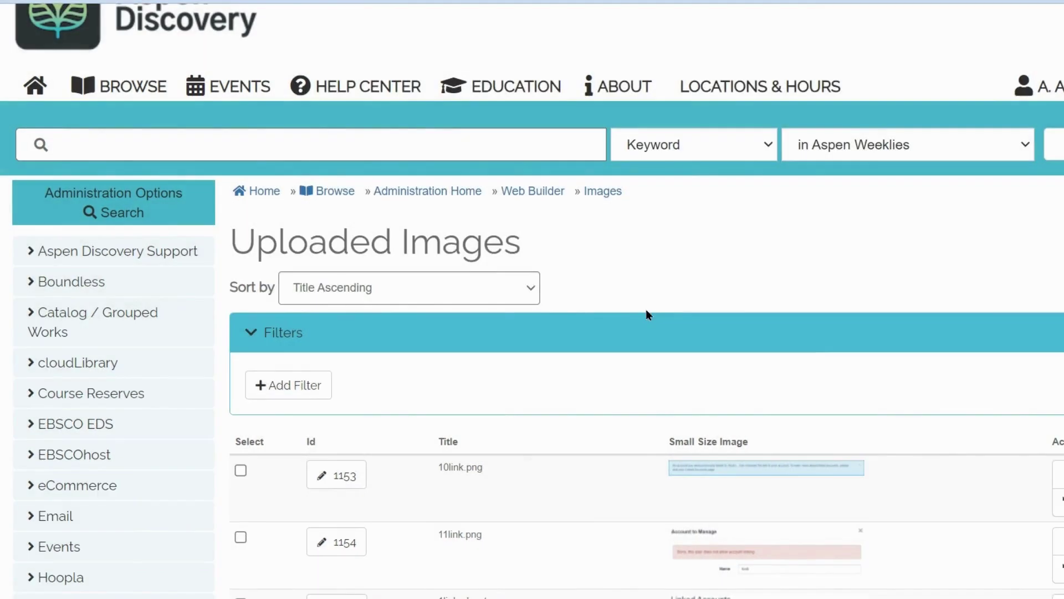
pyautogui.scroll(-10, 635, 309)
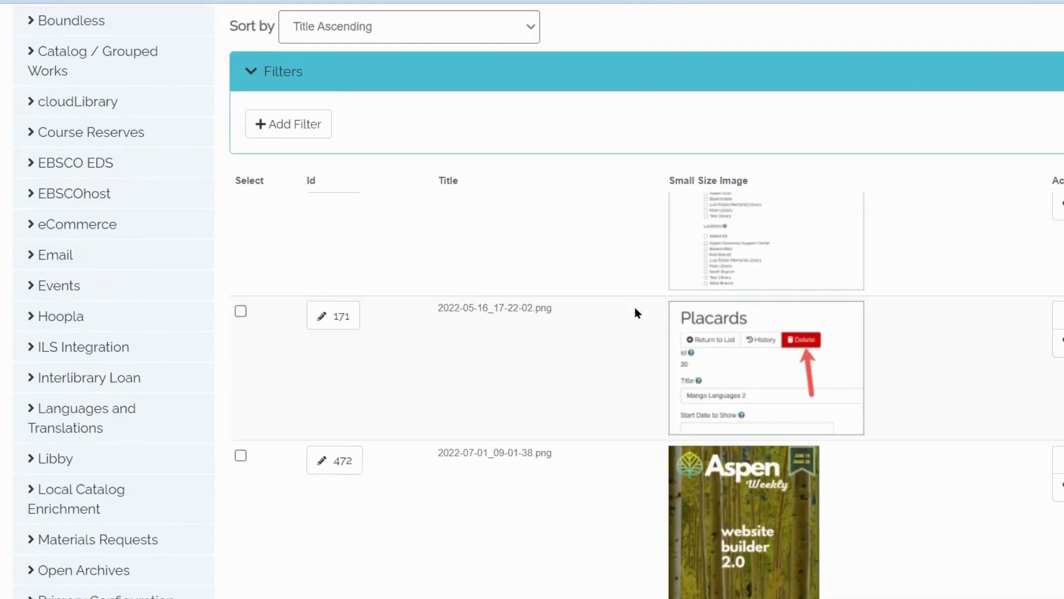
pyautogui.scroll(-5, 609, 421)
pyautogui.scroll(-7, 168, 332)
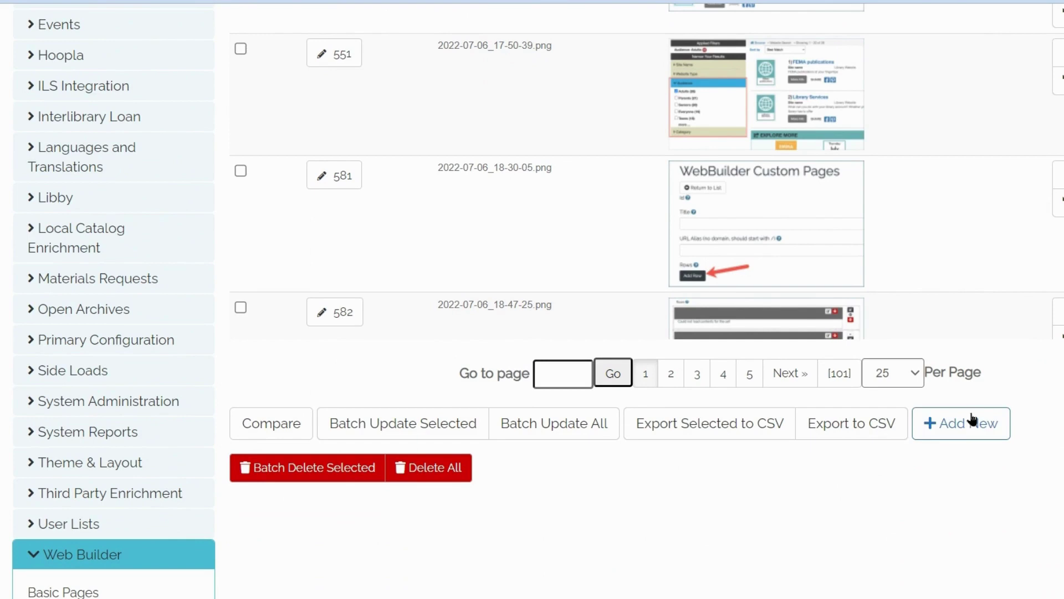
# Add a new uploaded image titled 'dogtest'
pyautogui.click(925, 416)
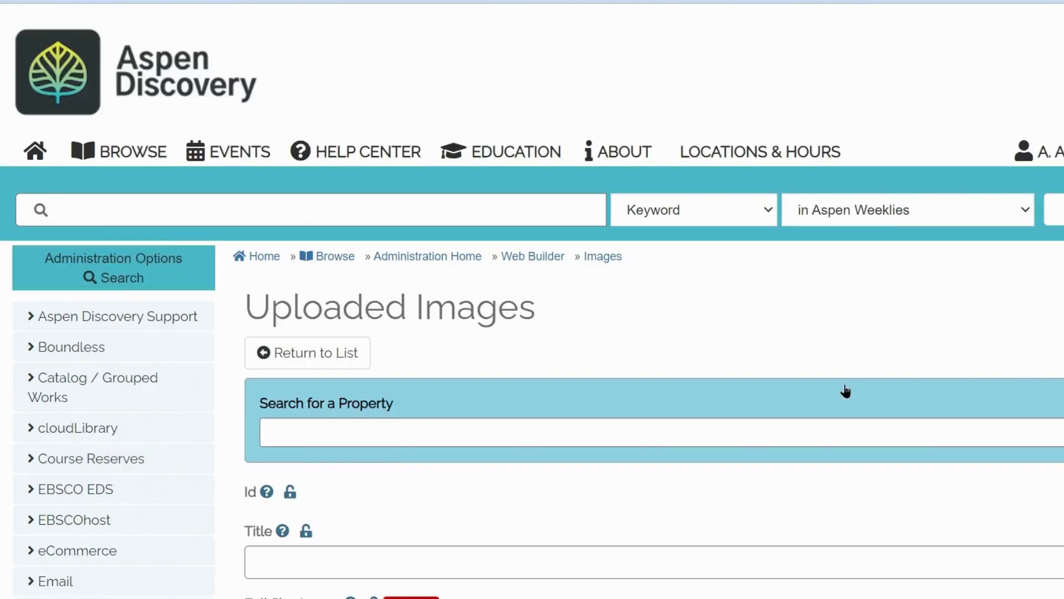
pyautogui.click(550, 556)
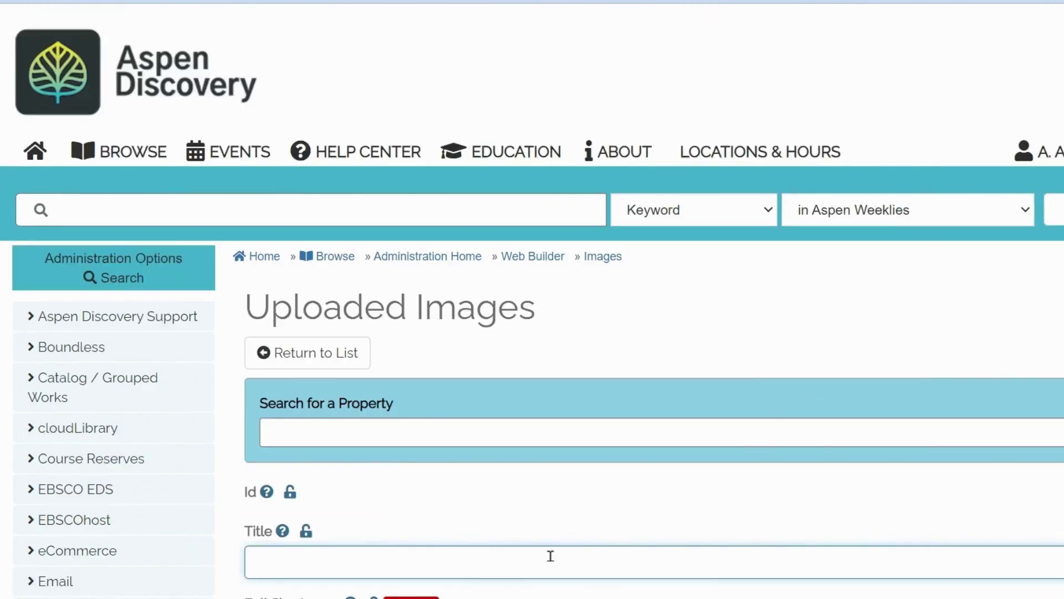
pyautogui.write('dogtest')
pyautogui.scroll(-3, 454, 447)
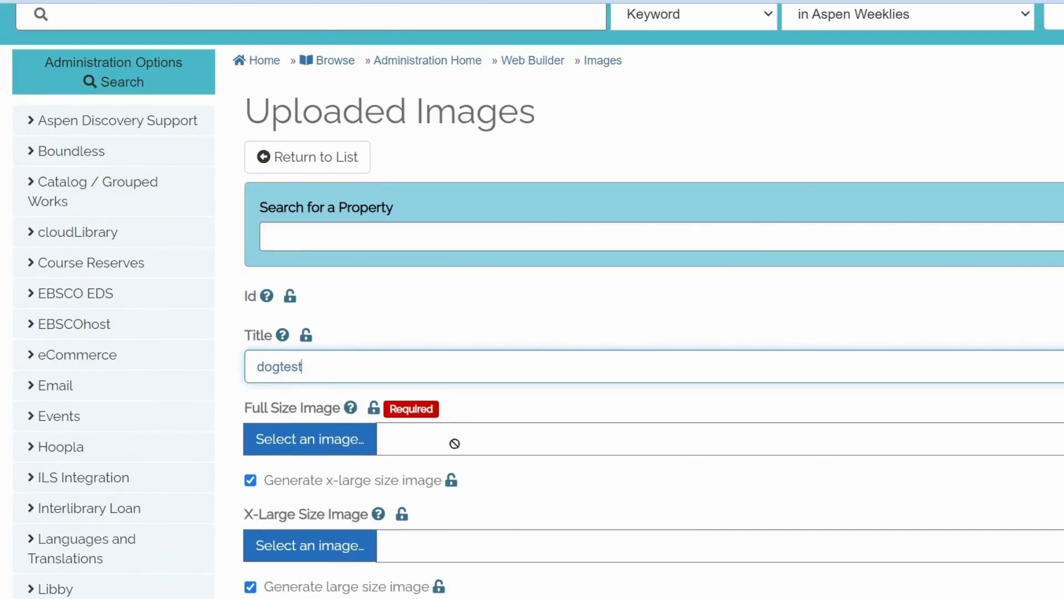
# Choose dogportrait.jpg from the Aspen folder as the full-size image and save
pyautogui.click(351, 449)
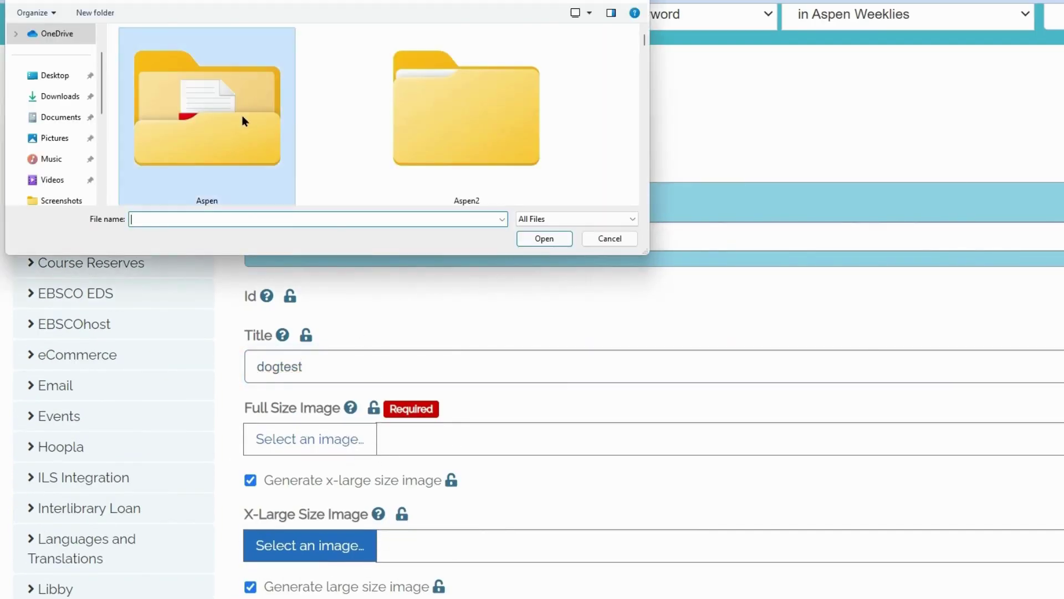
pyautogui.doubleClick(242, 120)
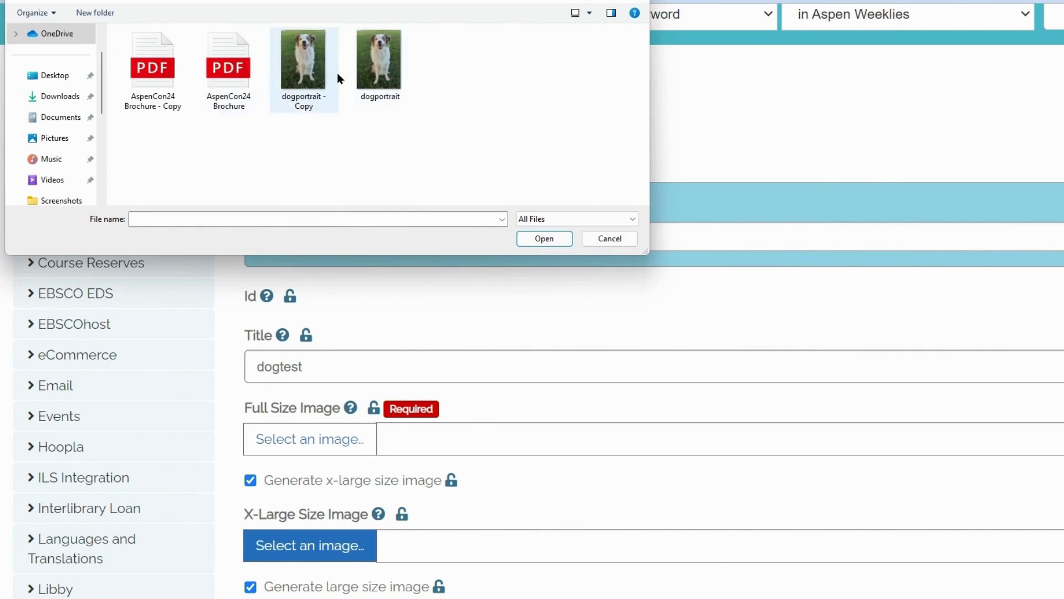
pyautogui.click(379, 61)
pyautogui.click(545, 237)
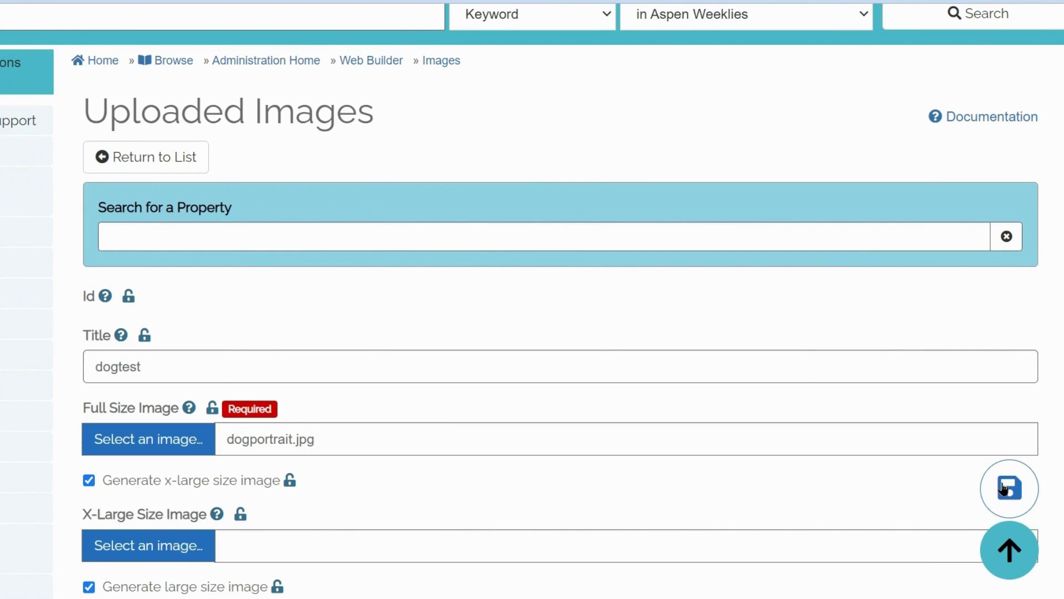
pyautogui.click(1005, 489)
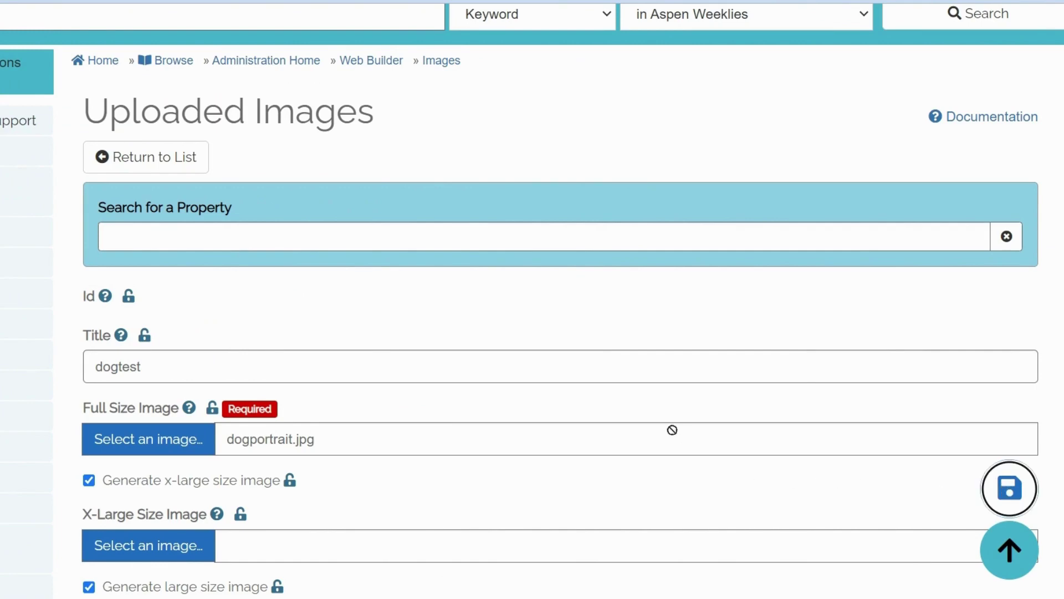
pyautogui.scroll(-8, 740, 370)
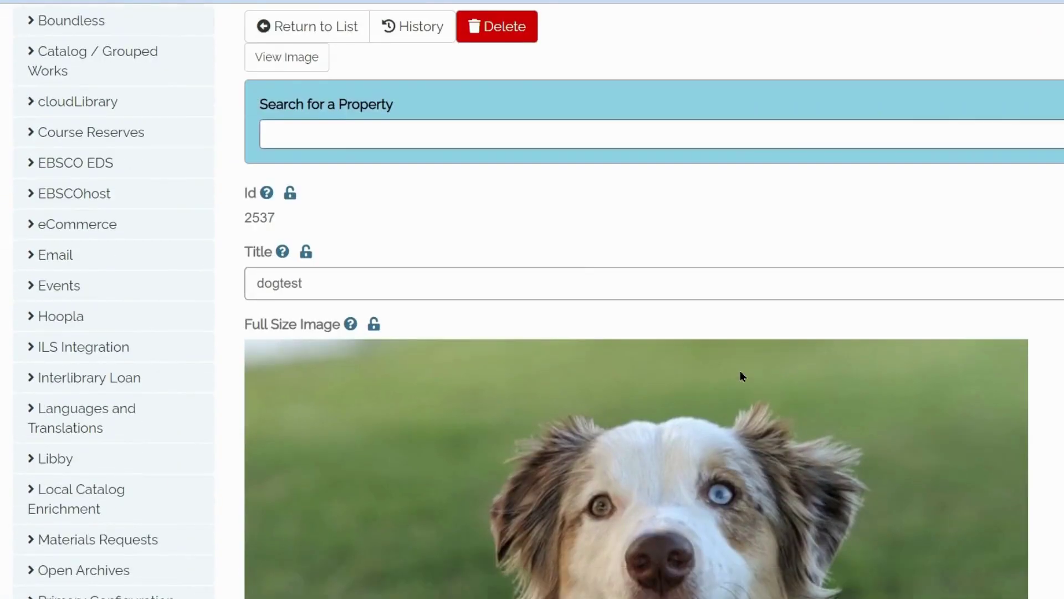
pyautogui.scroll(-11, 740, 370)
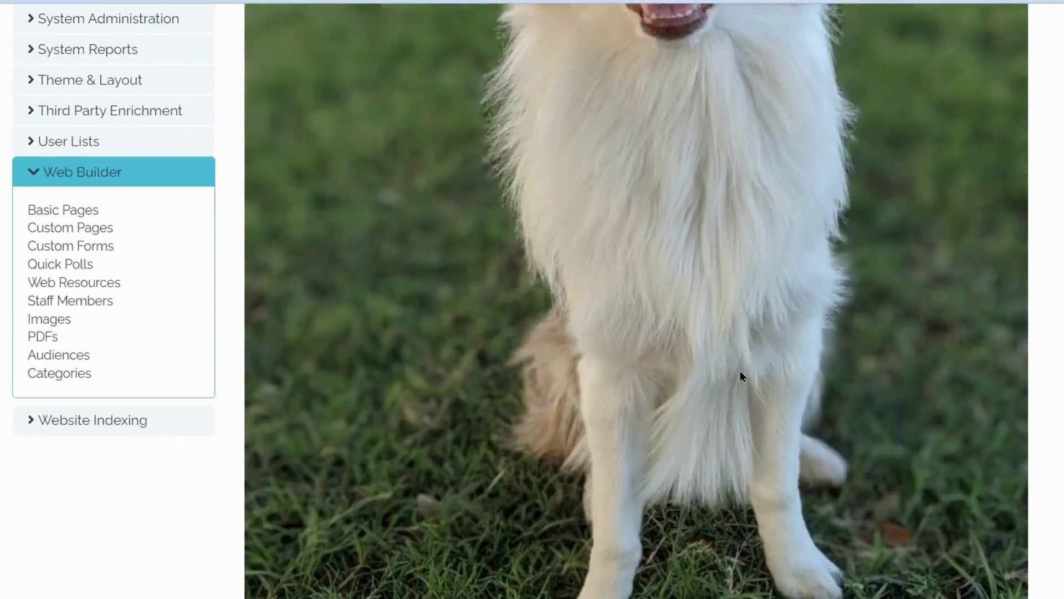
pyautogui.scroll(-15, 740, 370)
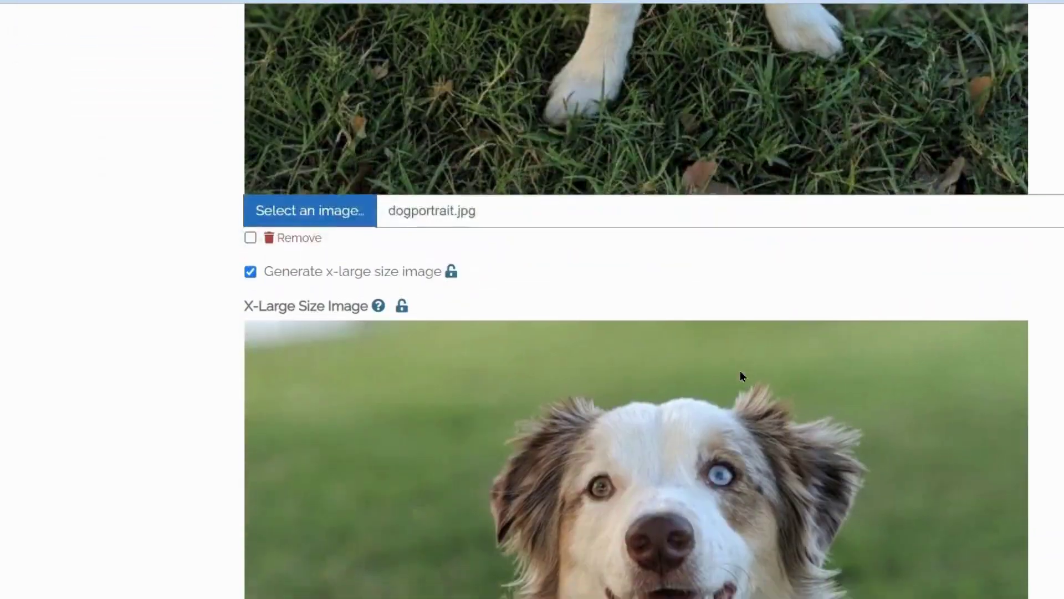
pyautogui.scroll(-18, 740, 371)
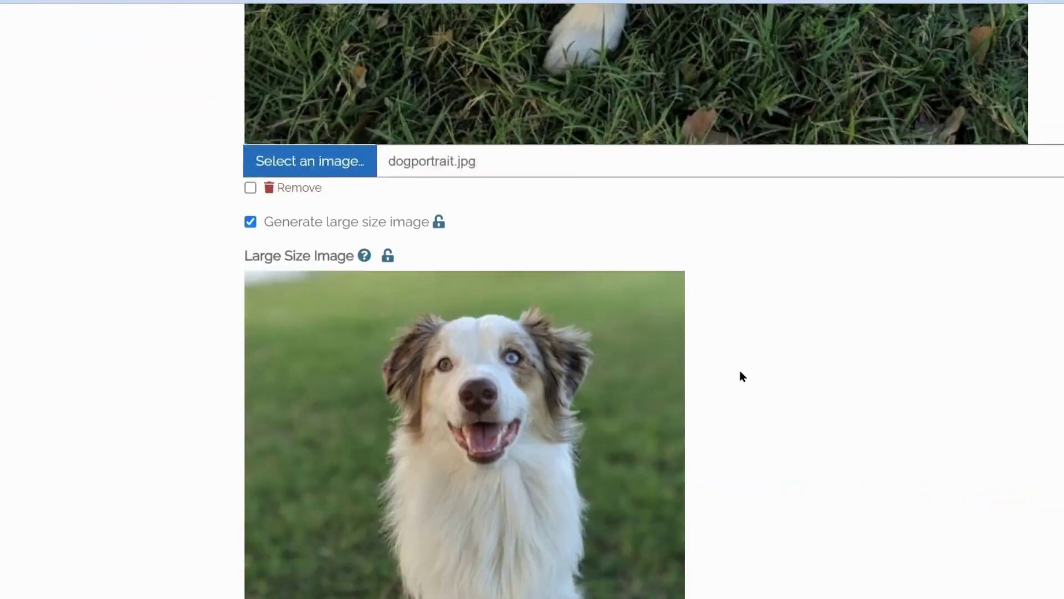
pyautogui.scroll(-18, 743, 377)
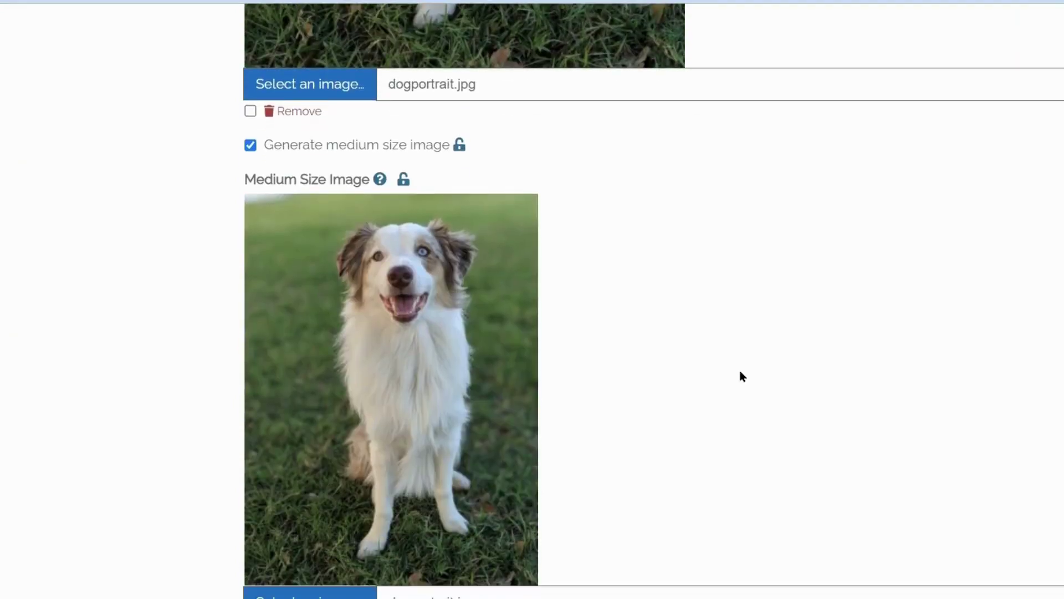
pyautogui.scroll(-6, 743, 377)
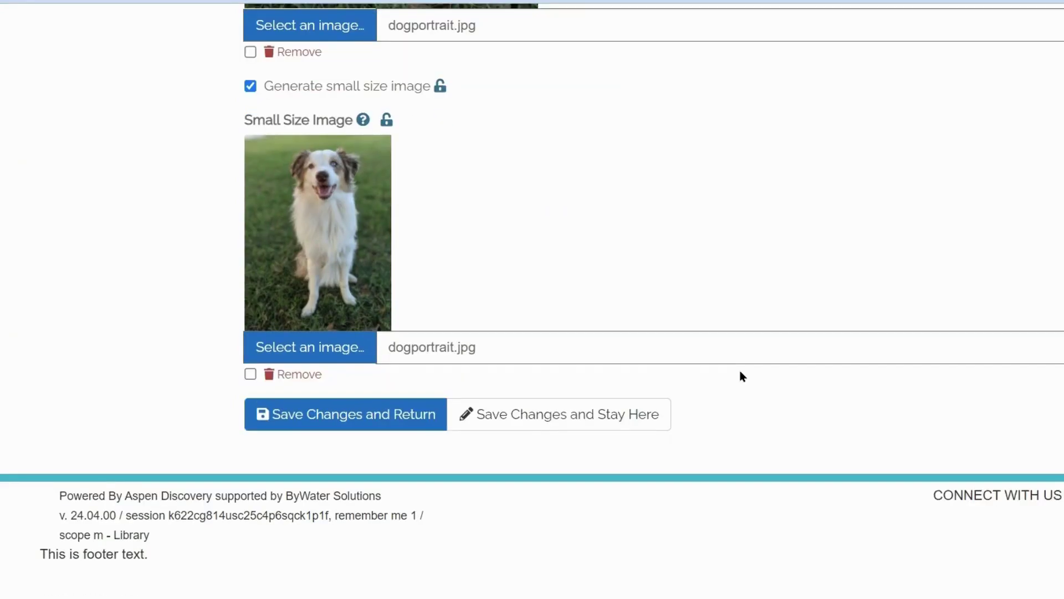
pyautogui.scroll(4, 742, 377)
pyautogui.scroll(15, 743, 377)
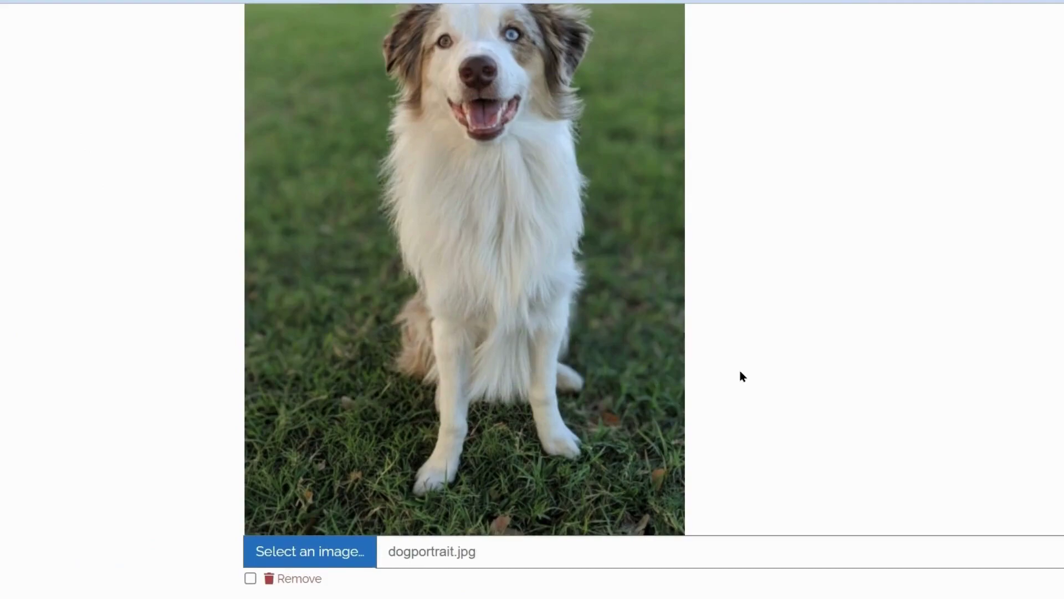
pyautogui.scroll(15, 742, 377)
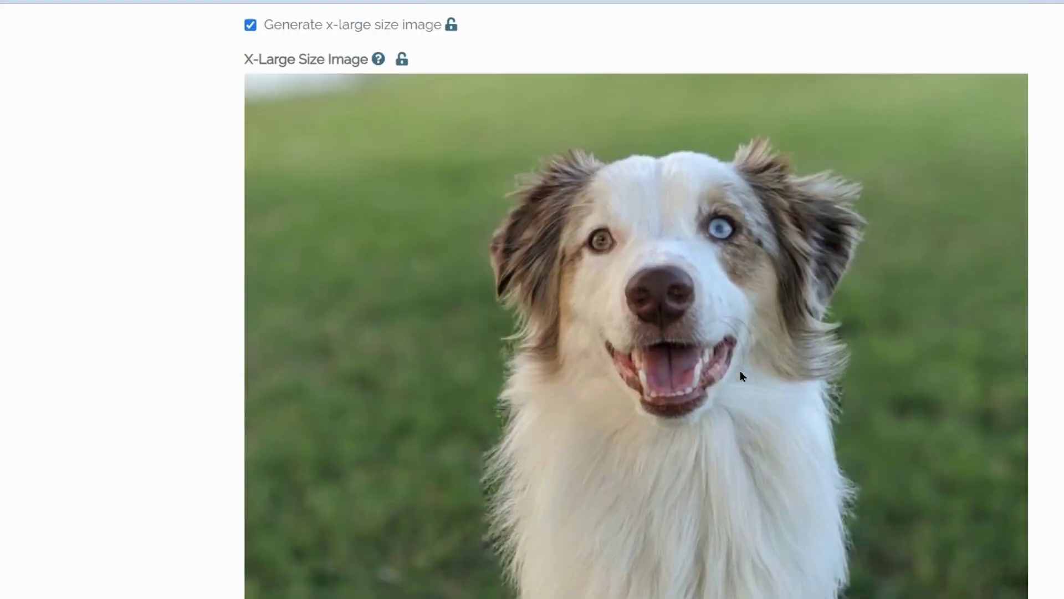
pyautogui.scroll(10, 743, 377)
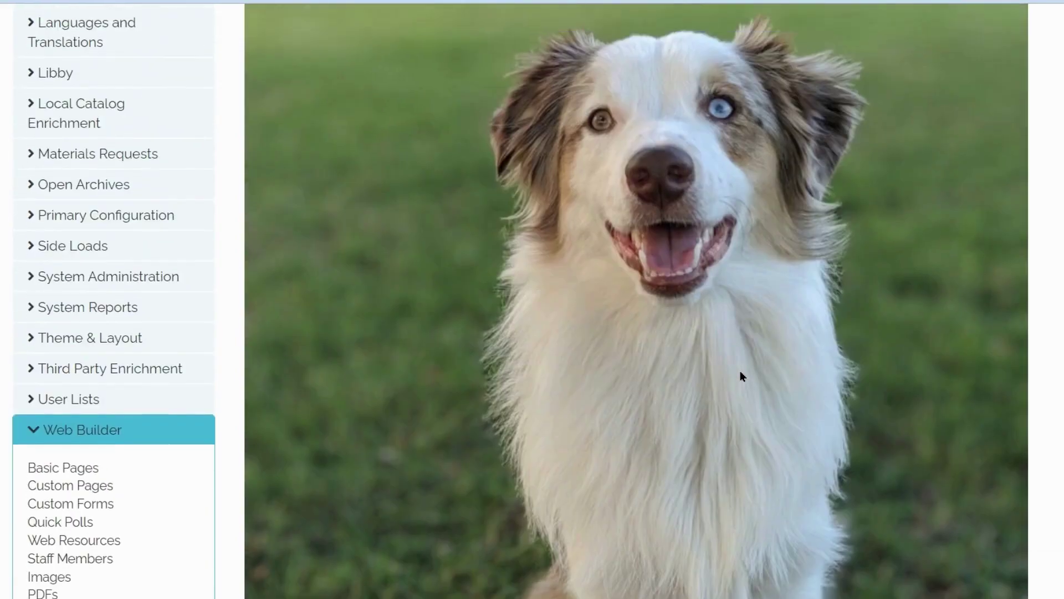
pyautogui.scroll(6, 741, 374)
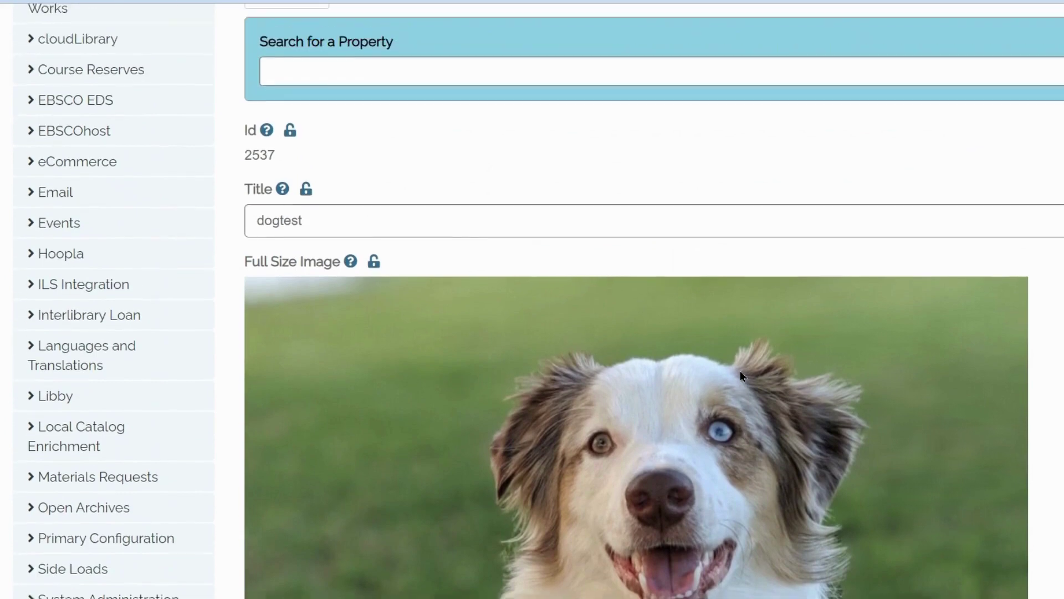
pyautogui.scroll(3, 741, 375)
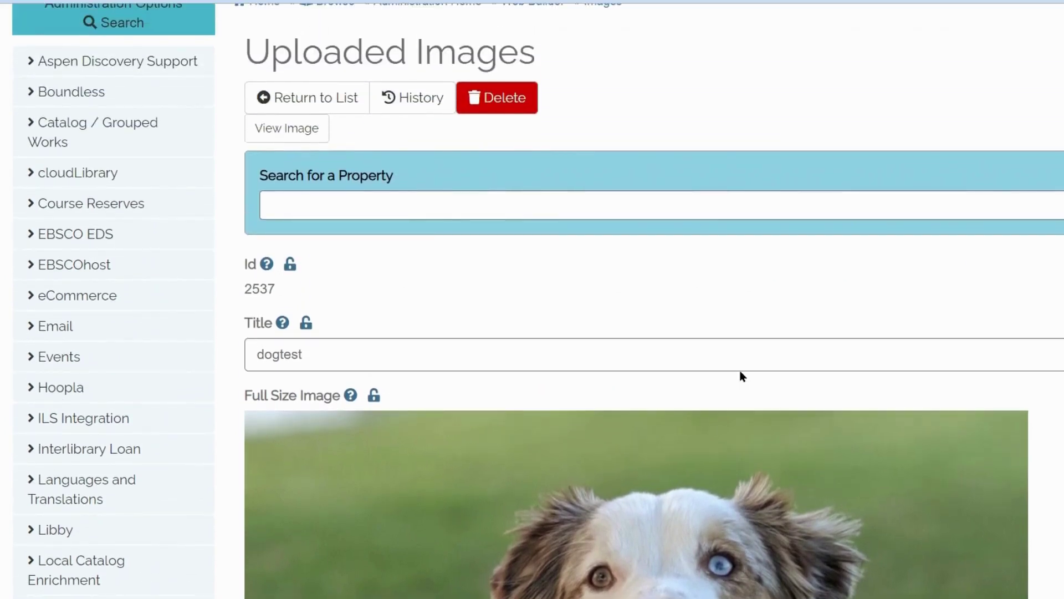
pyautogui.scroll(1, 743, 376)
pyautogui.moveTo(349, 462)
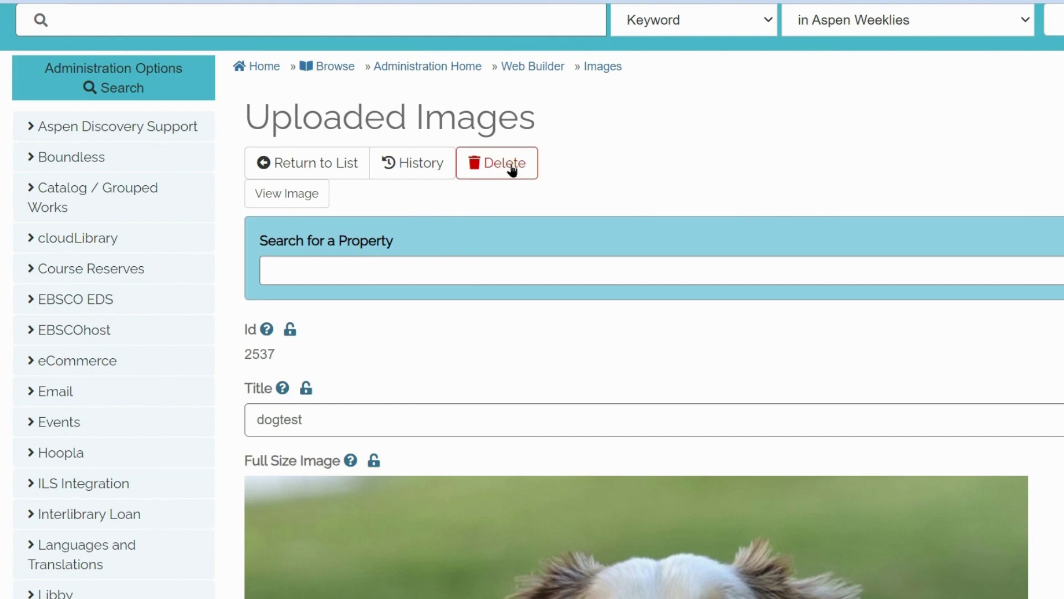
pyautogui.click(273, 210)
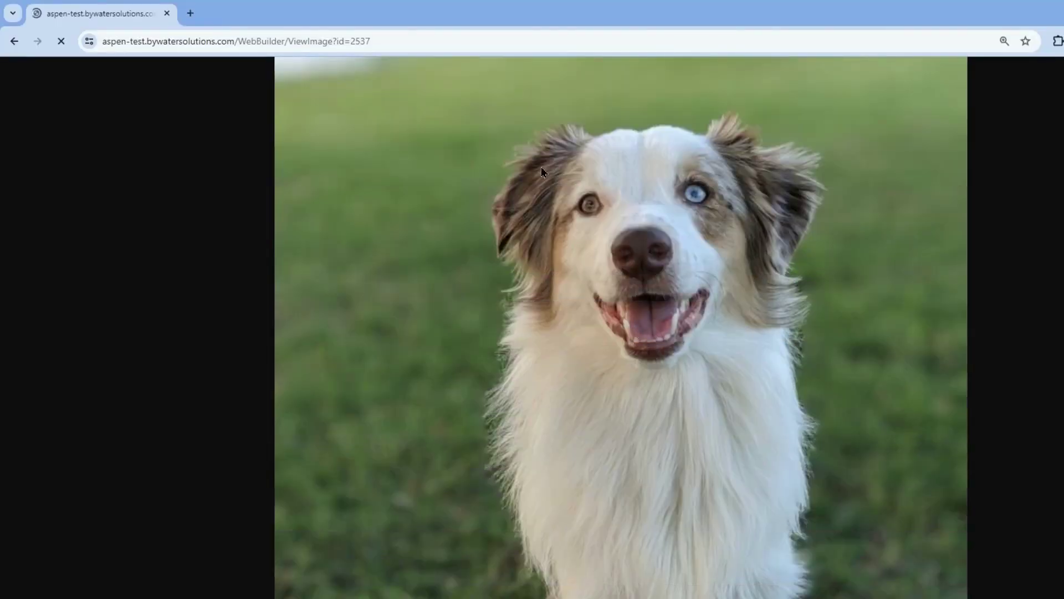
pyautogui.click(486, 44)
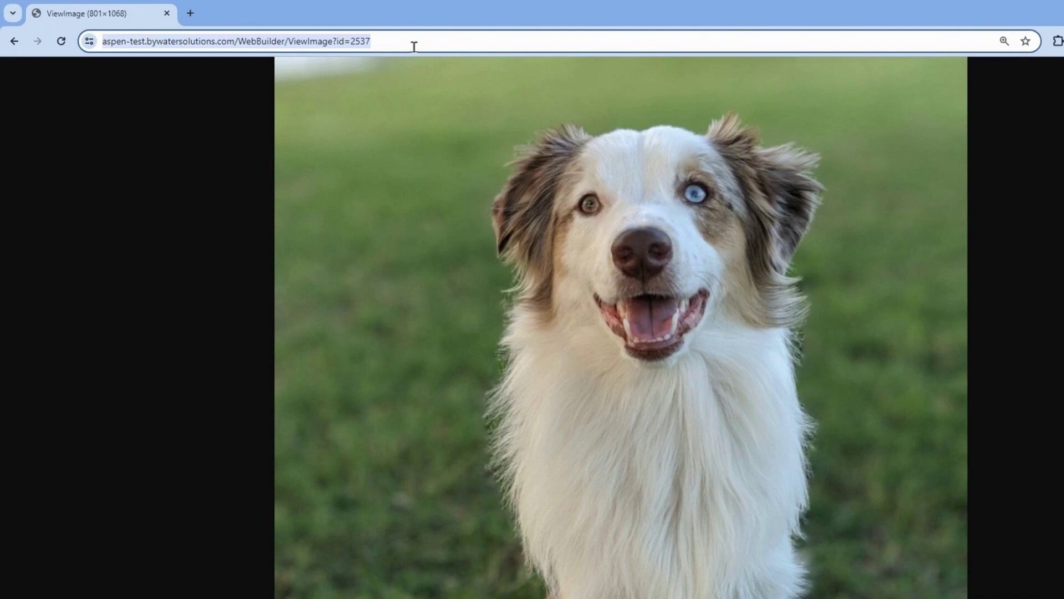
pyautogui.click(395, 40)
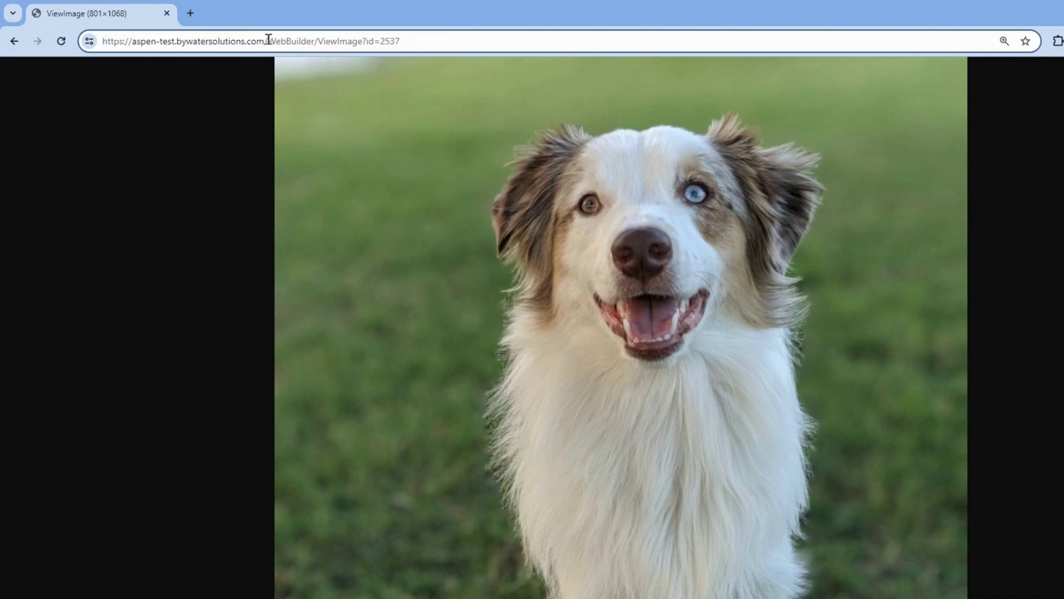
pyautogui.moveTo(264, 41); pyautogui.dragTo(432, 43)
pyautogui.hotkey('ctrl', 'c')
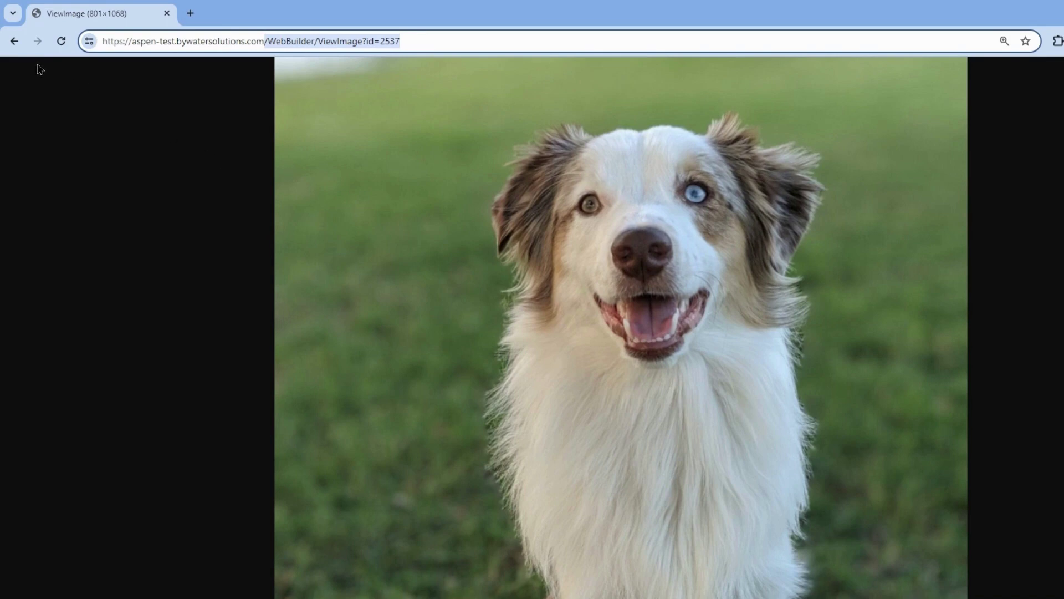
pyautogui.click(16, 45)
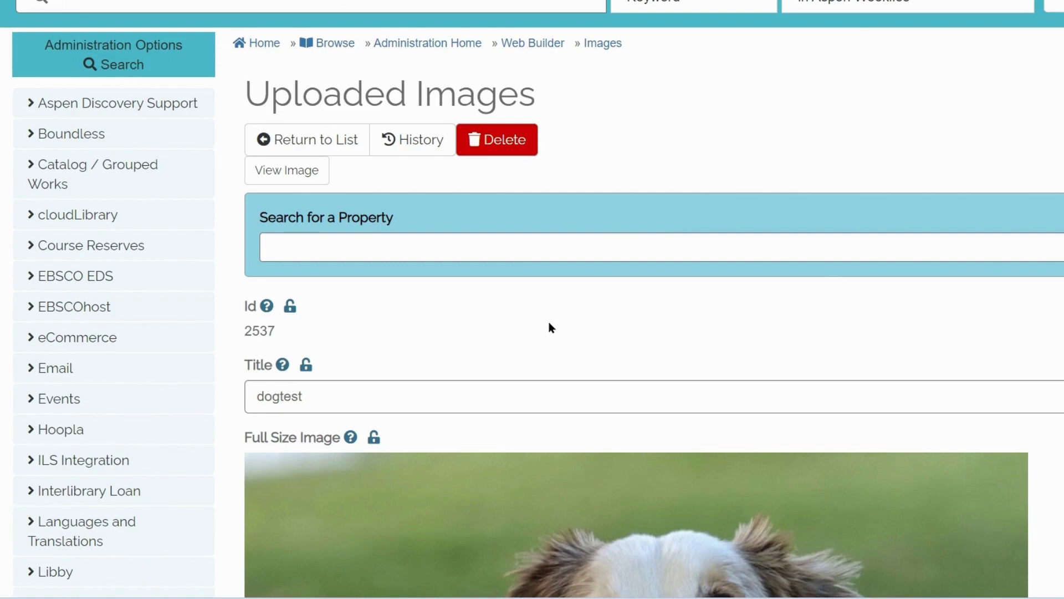
# Go to Basic Pages, start a new page, and scroll to the empty Page Contents editor
pyautogui.scroll(-12, 278, 319)
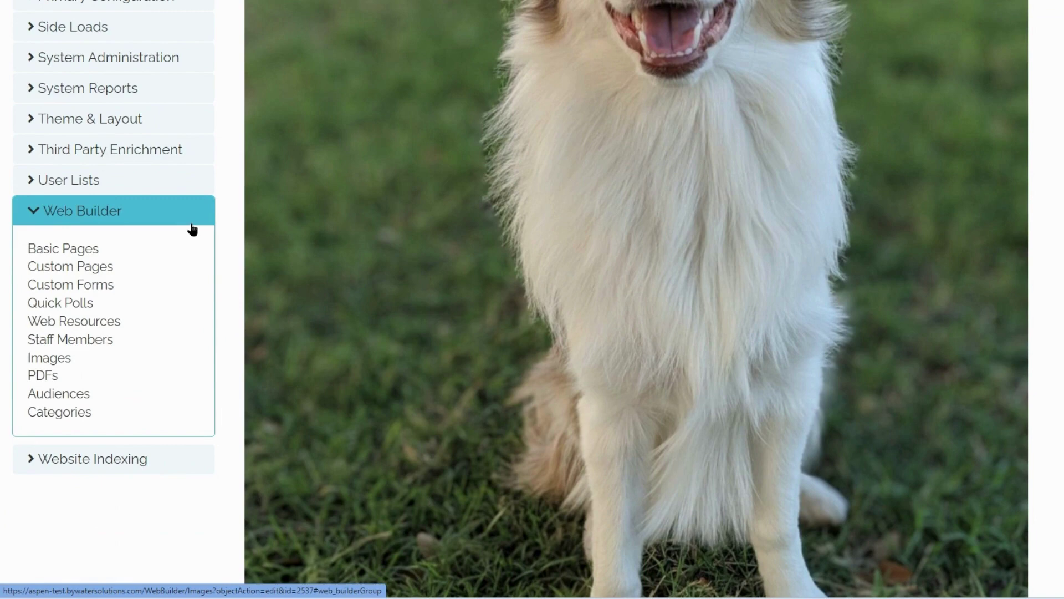
pyautogui.click(78, 250)
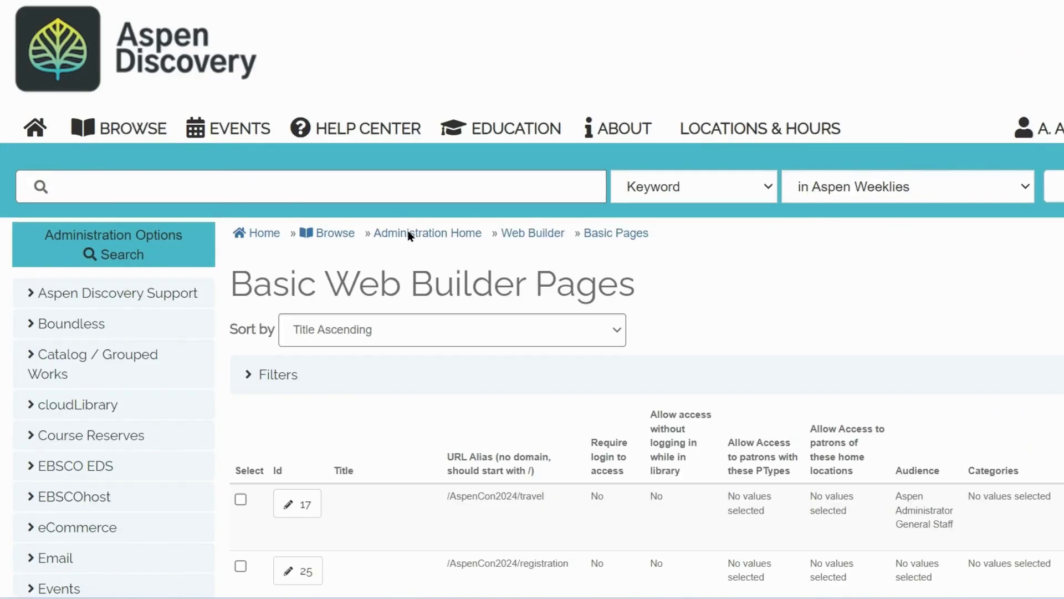
pyautogui.scroll(-10, 643, 314)
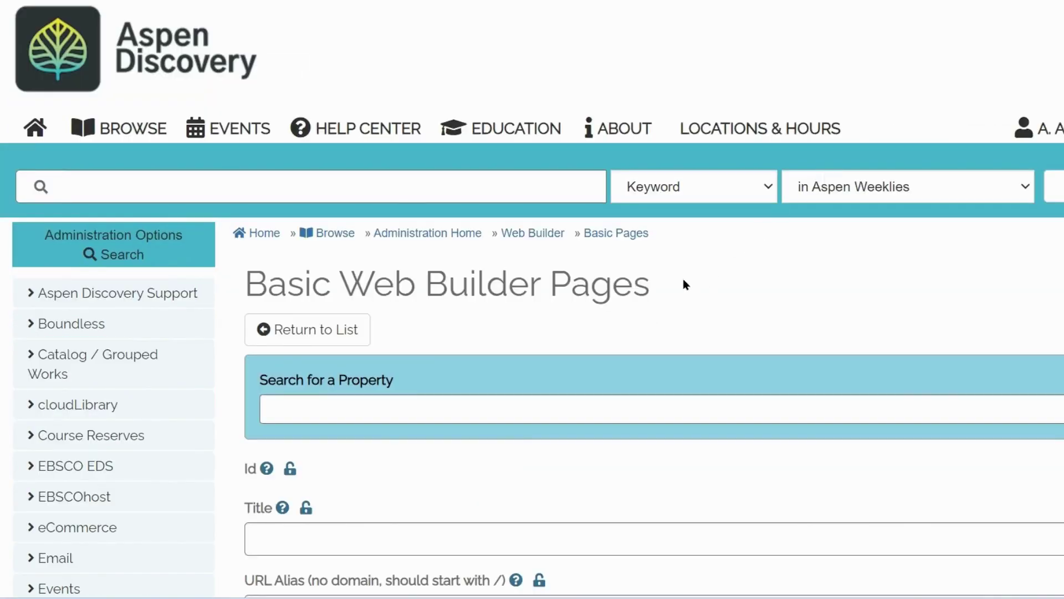
pyautogui.scroll(-5, 683, 279)
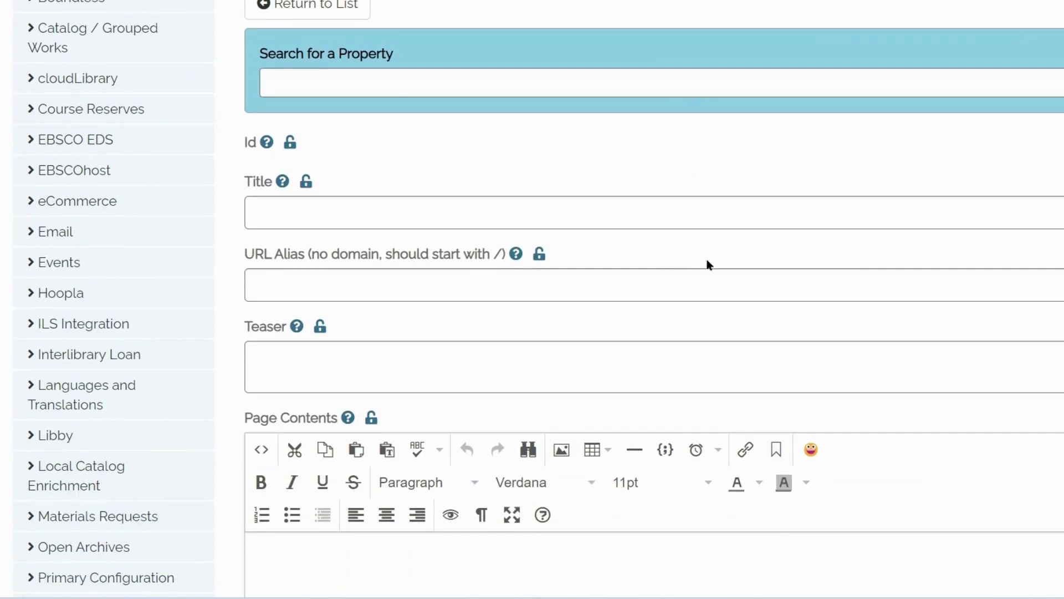
pyautogui.scroll(-2, 289, 372)
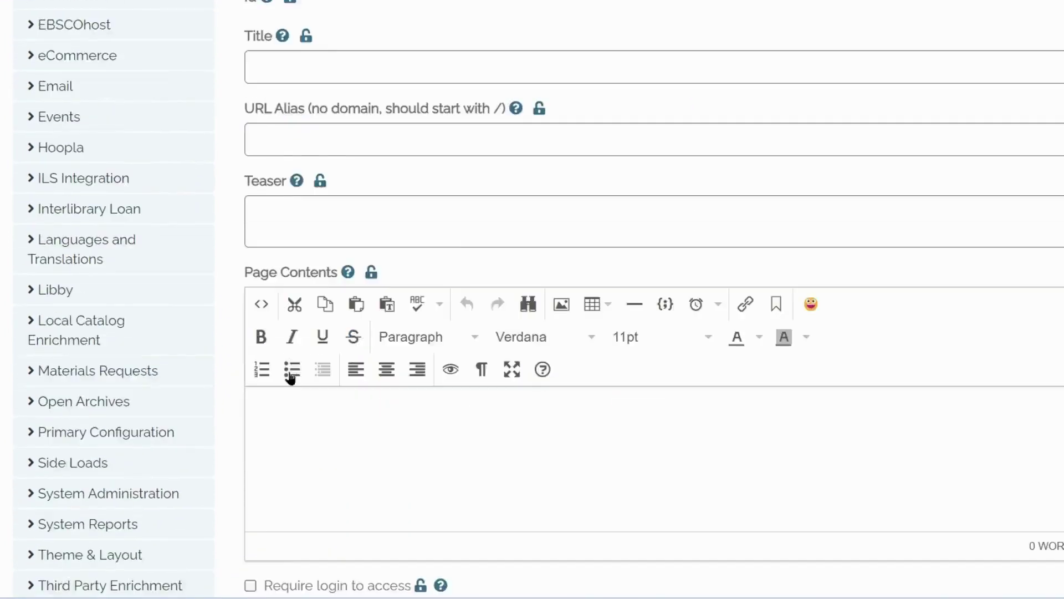
pyautogui.scroll(-3, 289, 374)
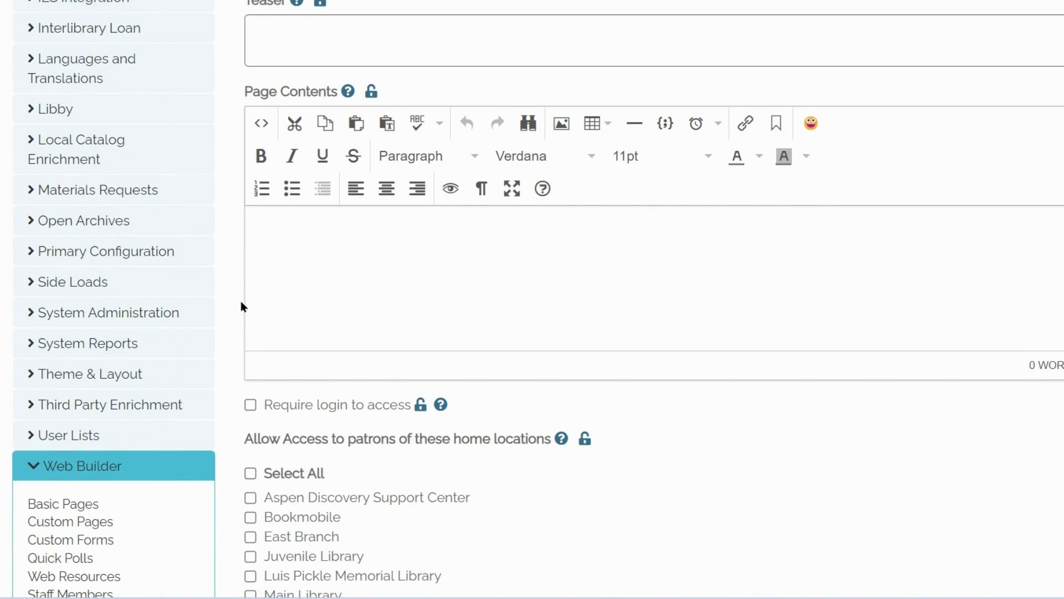
# Open the image dialog and paste /WebBuilder/ViewImage?id=2537 as the source
pyautogui.click(565, 129)
pyautogui.click(566, 129)
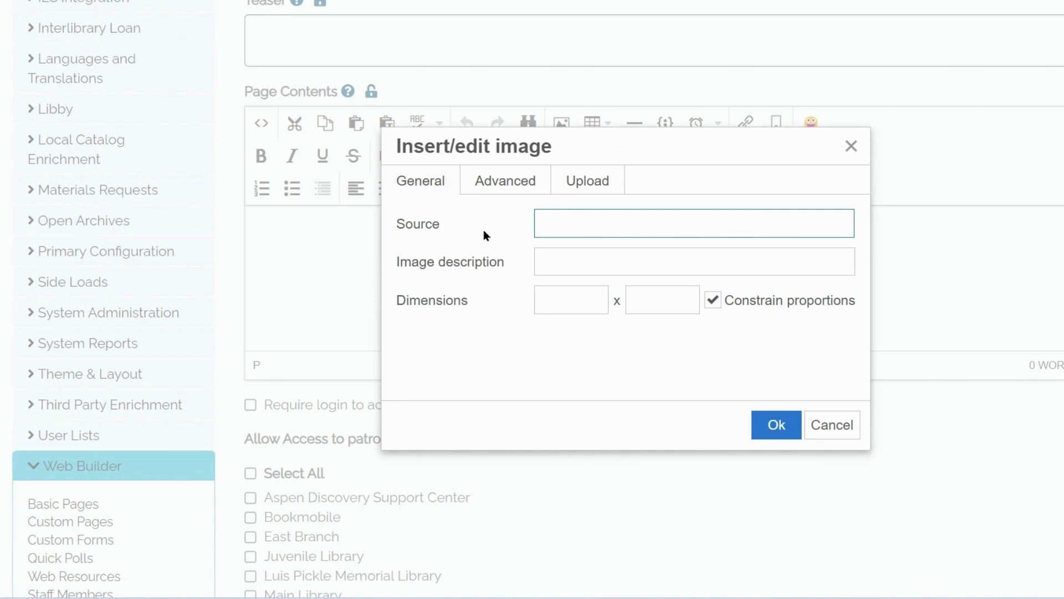
pyautogui.doubleClick(428, 223)
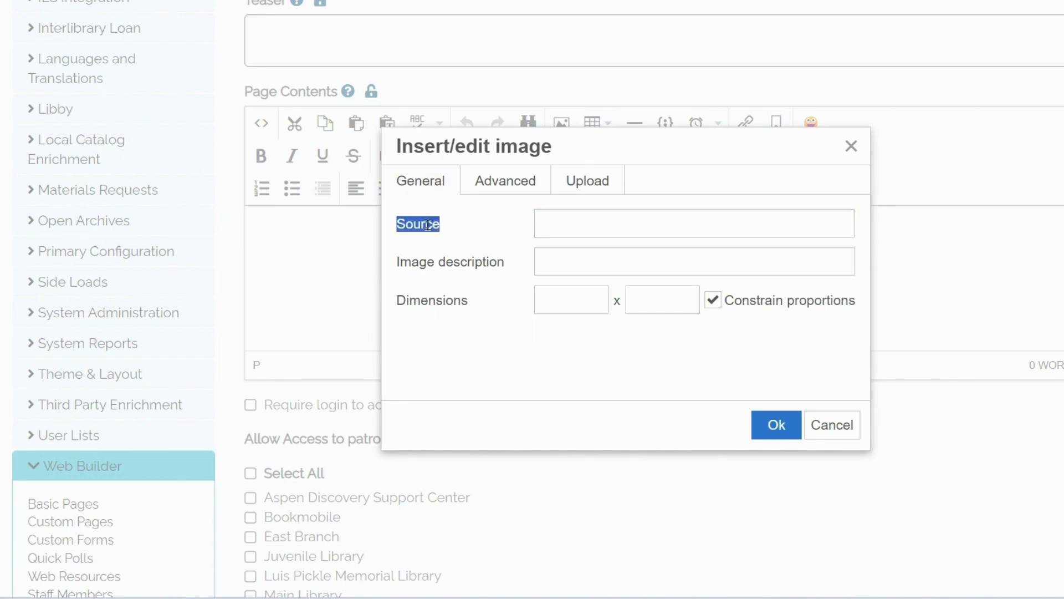
pyautogui.click(464, 224)
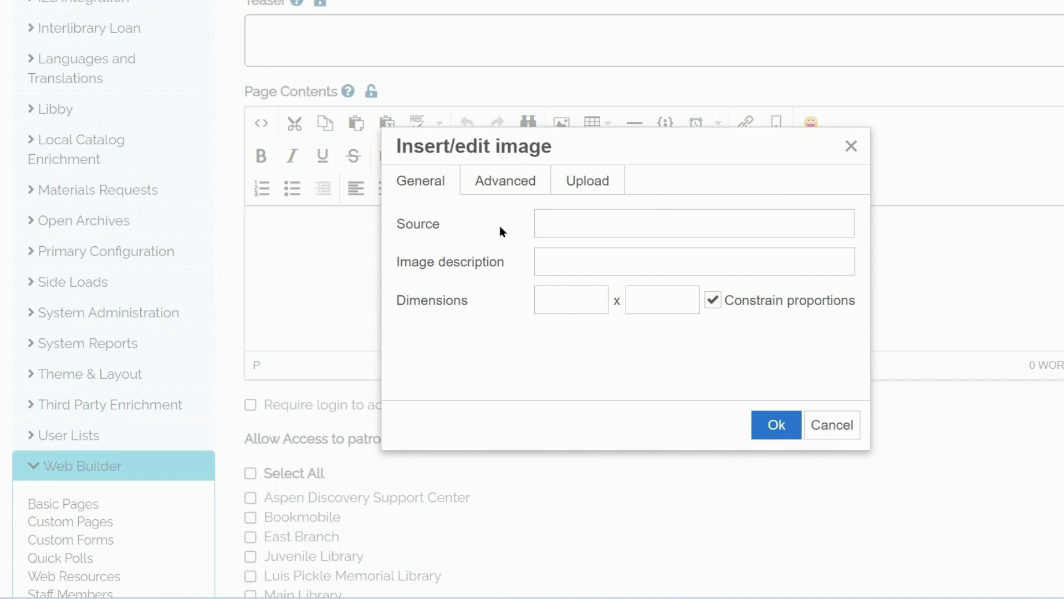
pyautogui.click(557, 225)
pyautogui.hotkey('ctrl', 'v')
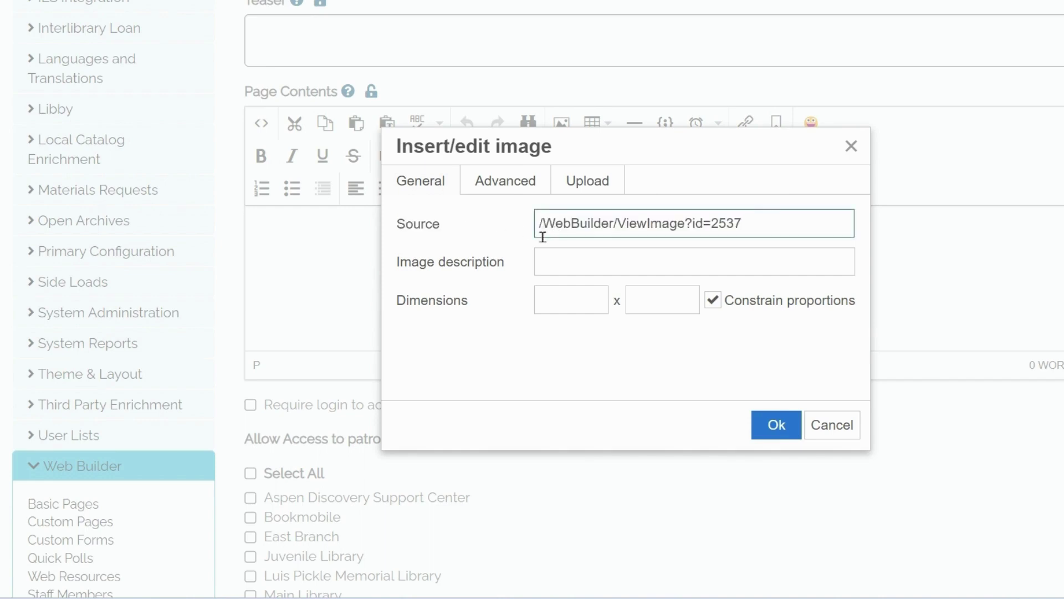
# Enter description 'dogpic' and set width 250 so the height rescales to 333
pyautogui.click(575, 261)
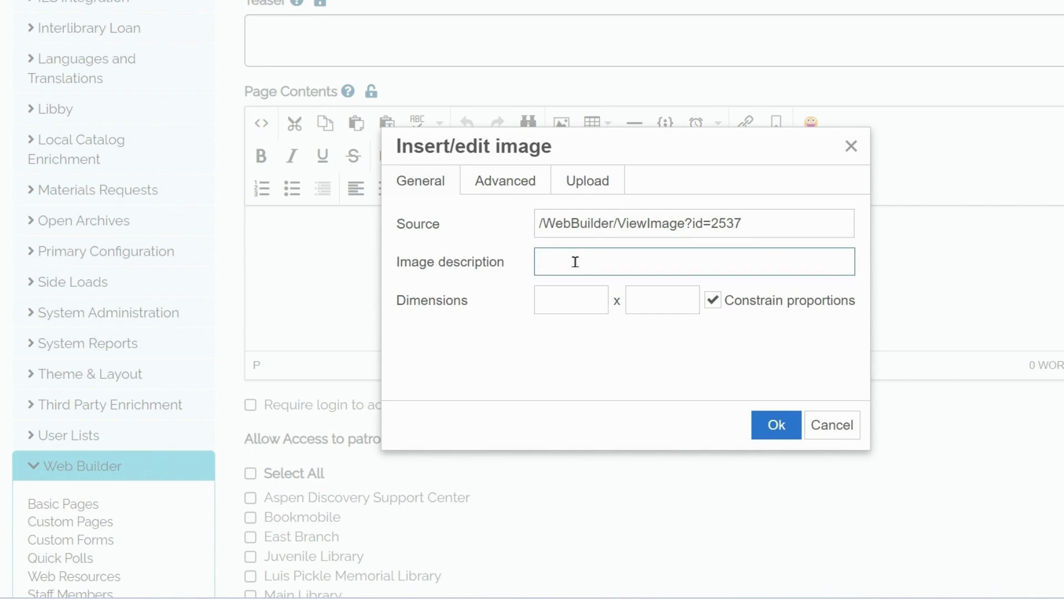
pyautogui.write('dogpic')
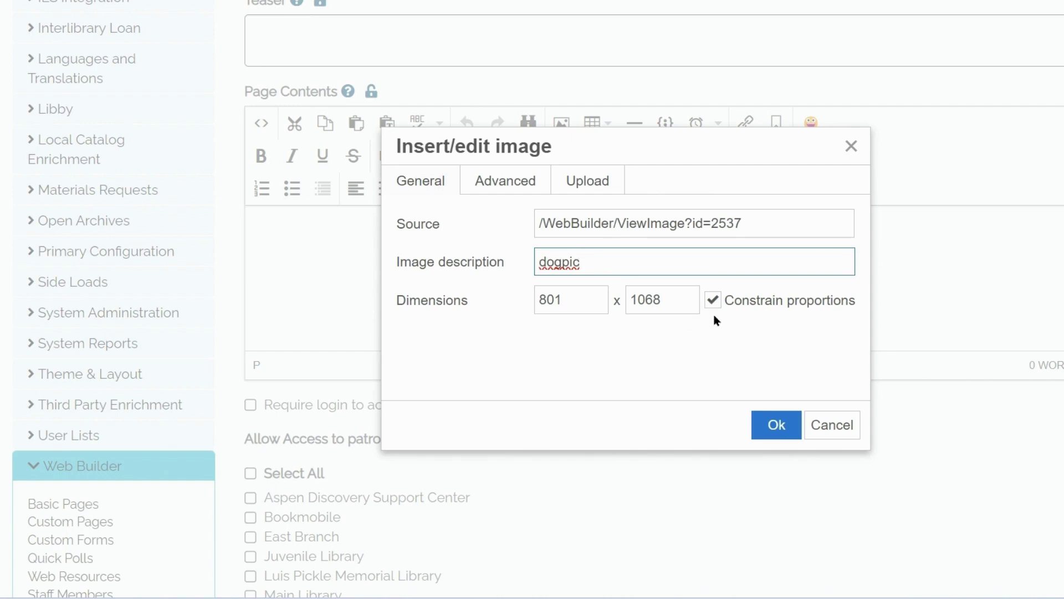
pyautogui.doubleClick(581, 302)
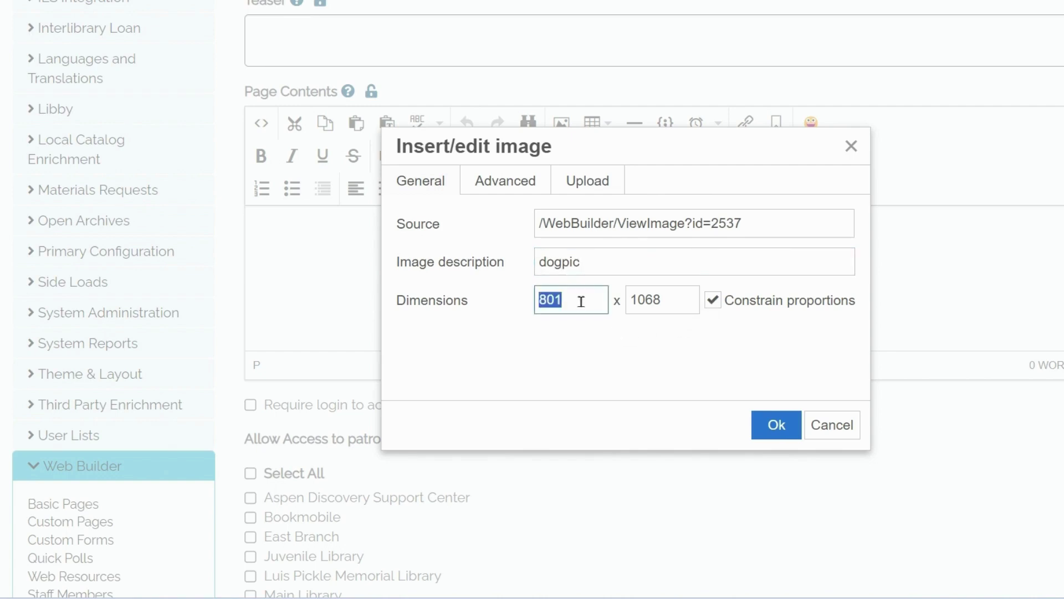
pyautogui.write('250')
pyautogui.click(659, 331)
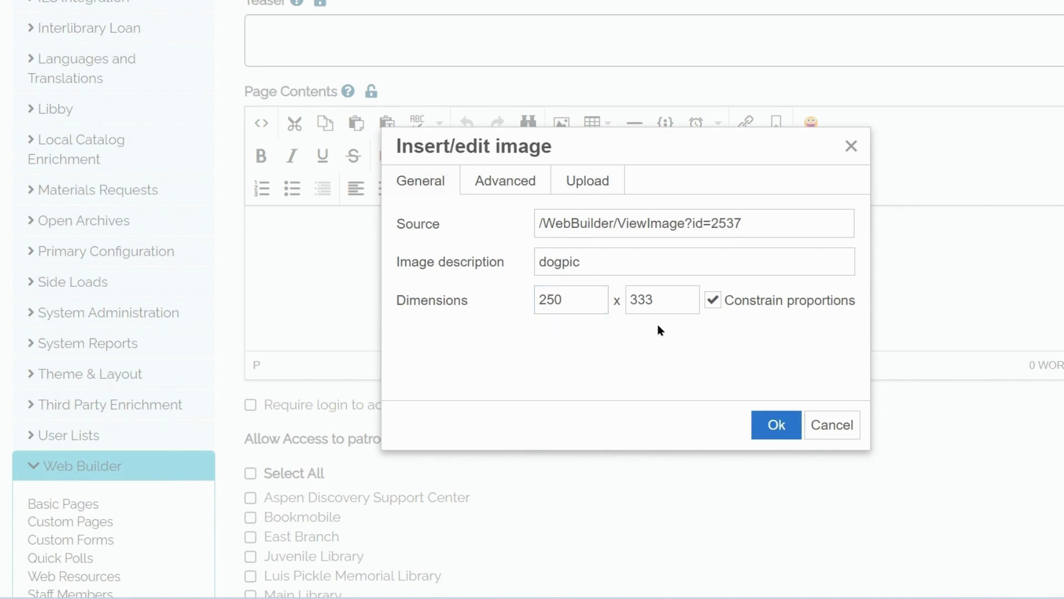
# Insert the dog photo into the page contents and reopen its image settings
pyautogui.click(777, 425)
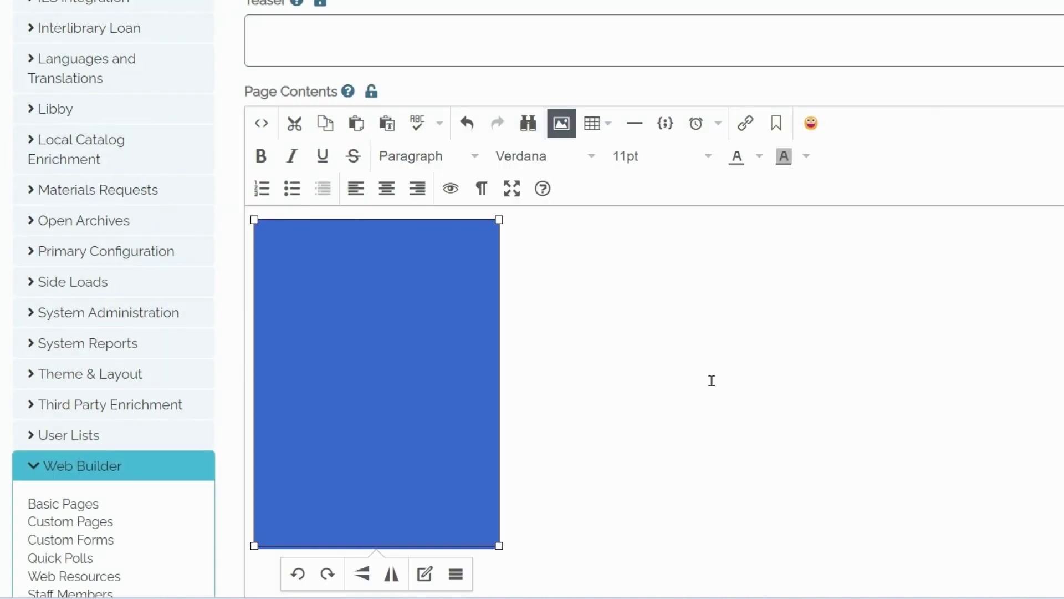
pyautogui.click(578, 331)
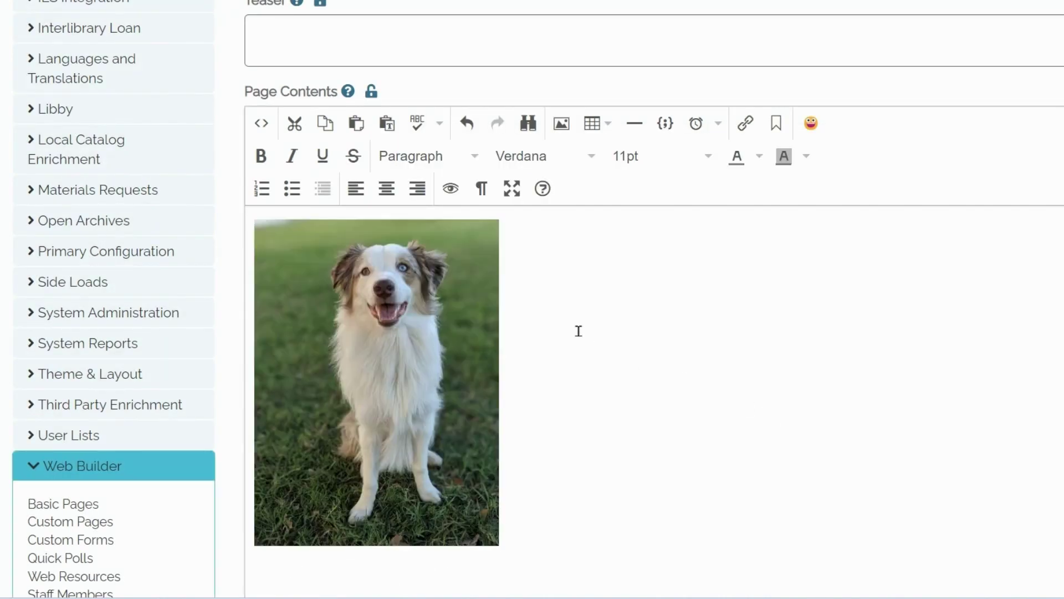
pyautogui.click(415, 322)
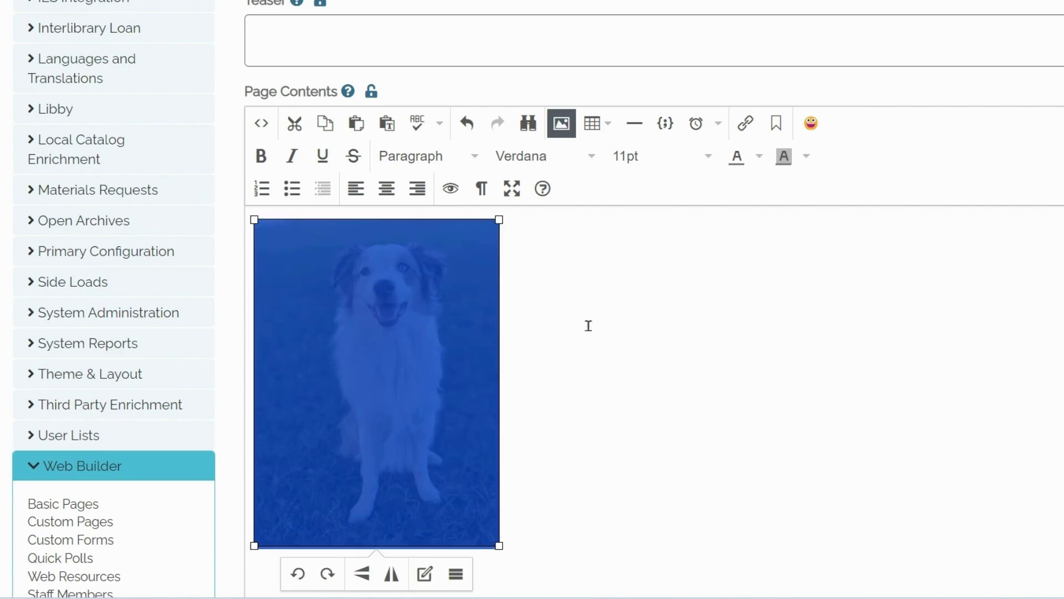
pyautogui.click(561, 124)
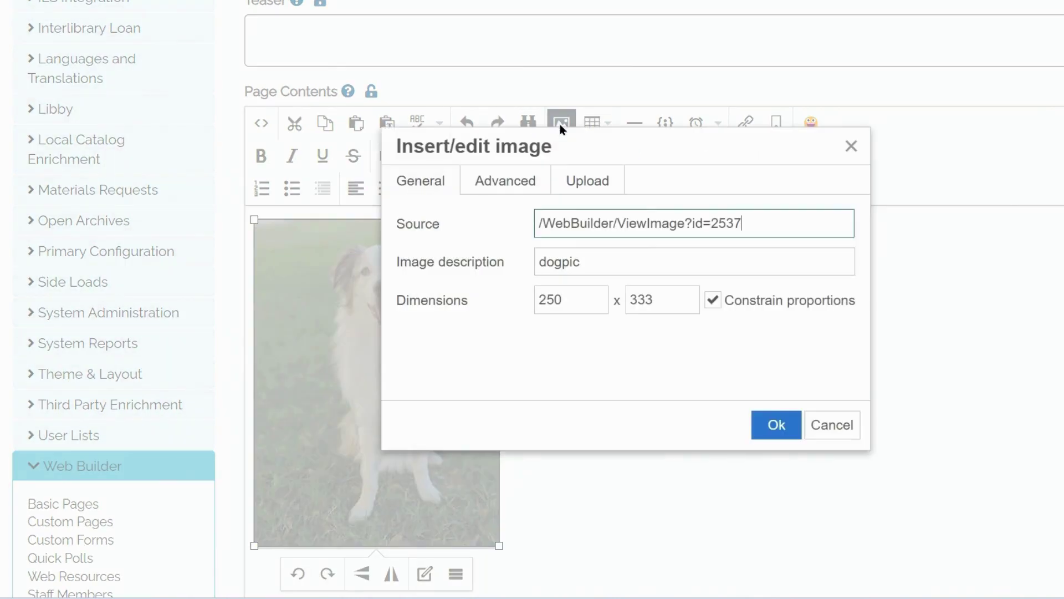
# Give the photo a 10px dotted border with vertical and horizontal spacing of 5
pyautogui.click(515, 183)
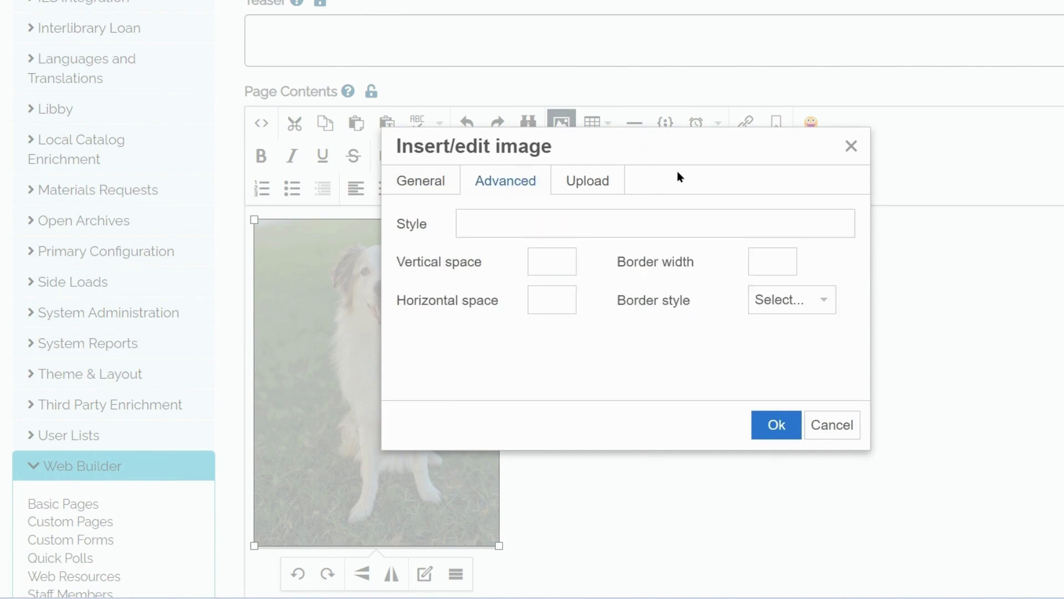
pyautogui.click(776, 261)
pyautogui.write('10')
pyautogui.click(780, 300)
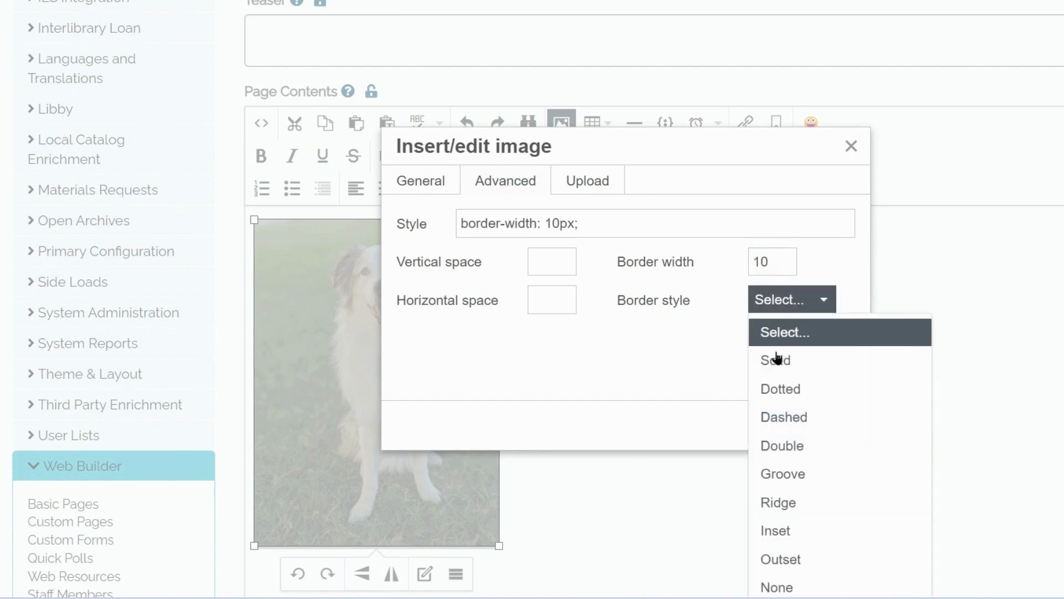
pyautogui.click(781, 387)
pyautogui.click(558, 262)
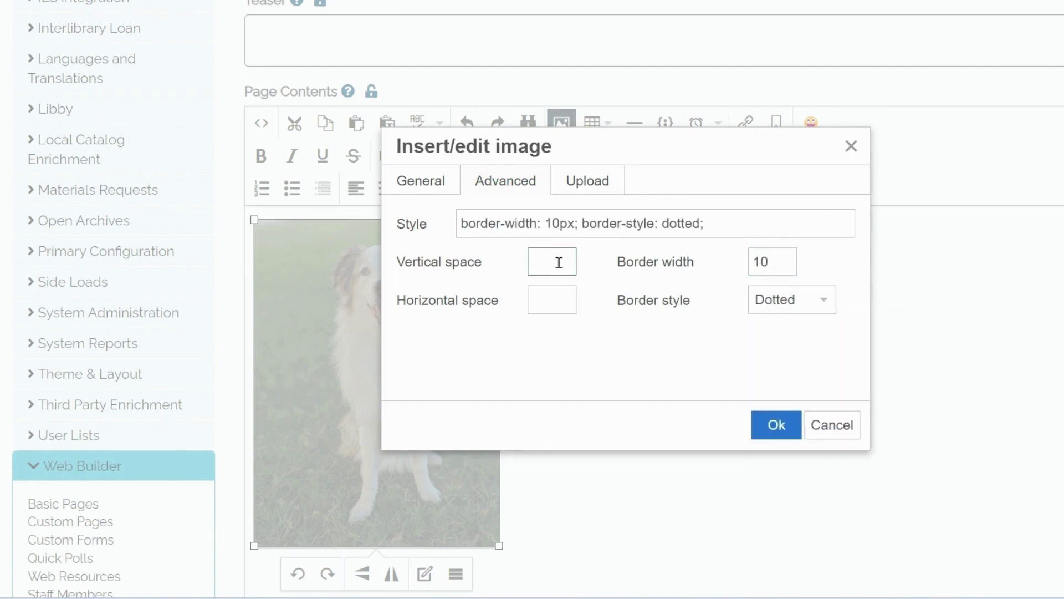
pyautogui.write('5')
pyautogui.click(562, 298)
pyautogui.write('5')
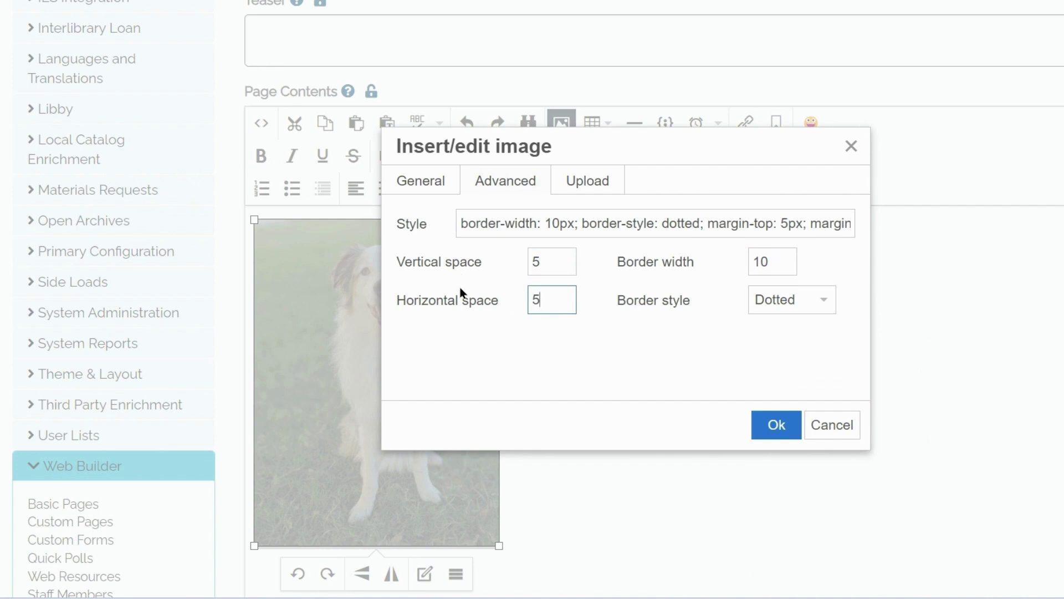
pyautogui.doubleClick(401, 224)
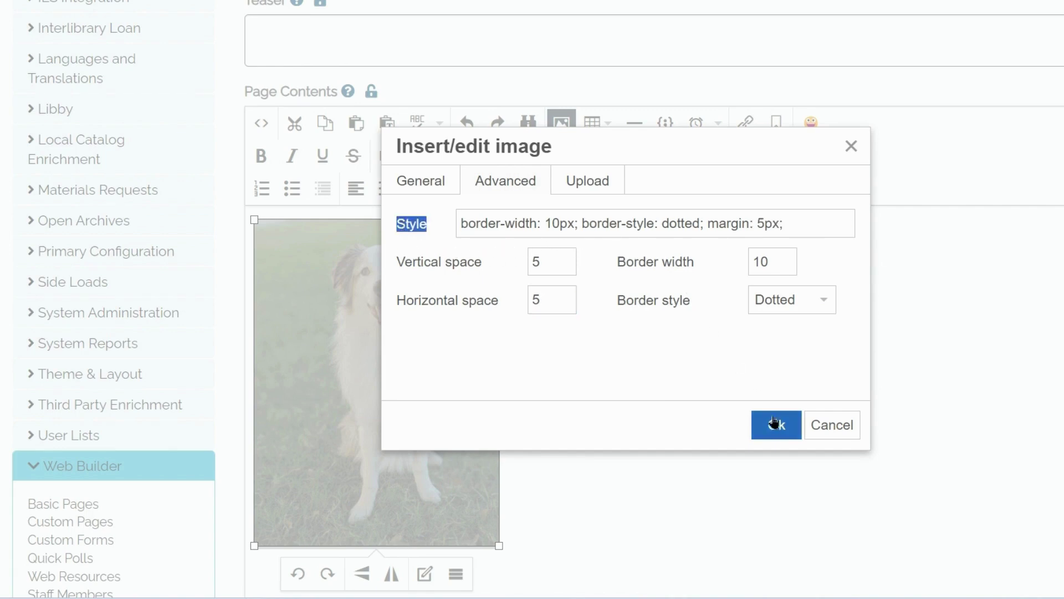
pyautogui.click(774, 421)
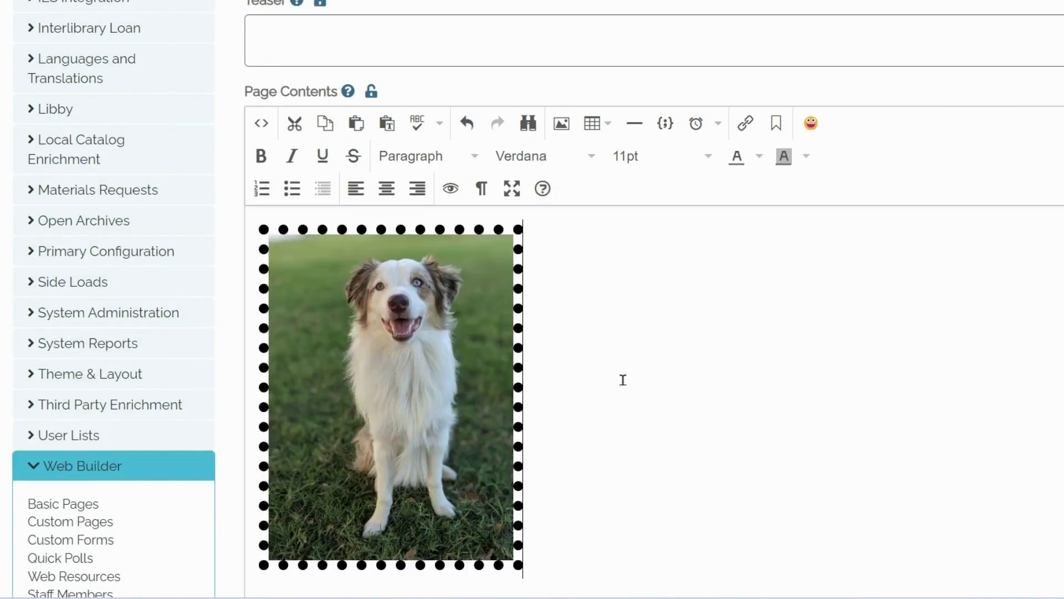
# Open the photo's image editor and image options, closing both without changes
pyautogui.click(576, 381)
pyautogui.click(477, 397)
pyautogui.scroll(-4, 477, 397)
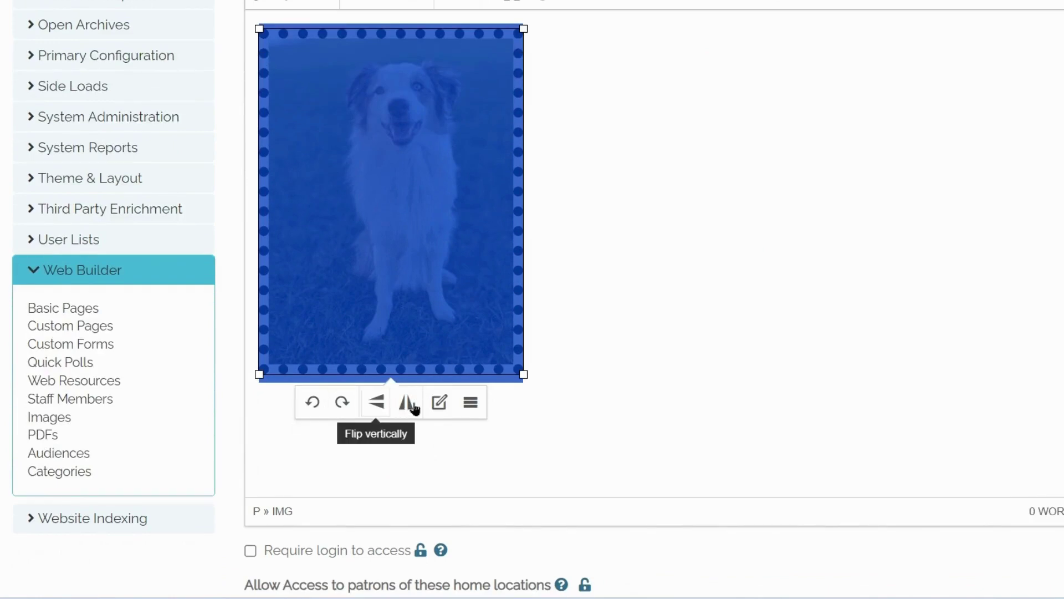
pyautogui.click(446, 408)
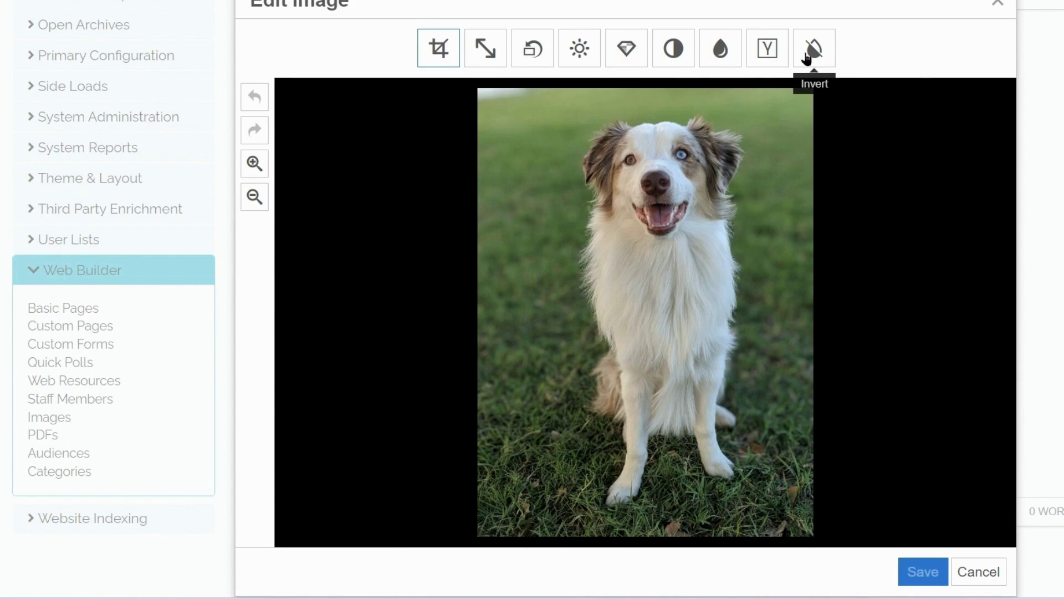
pyautogui.click(978, 571)
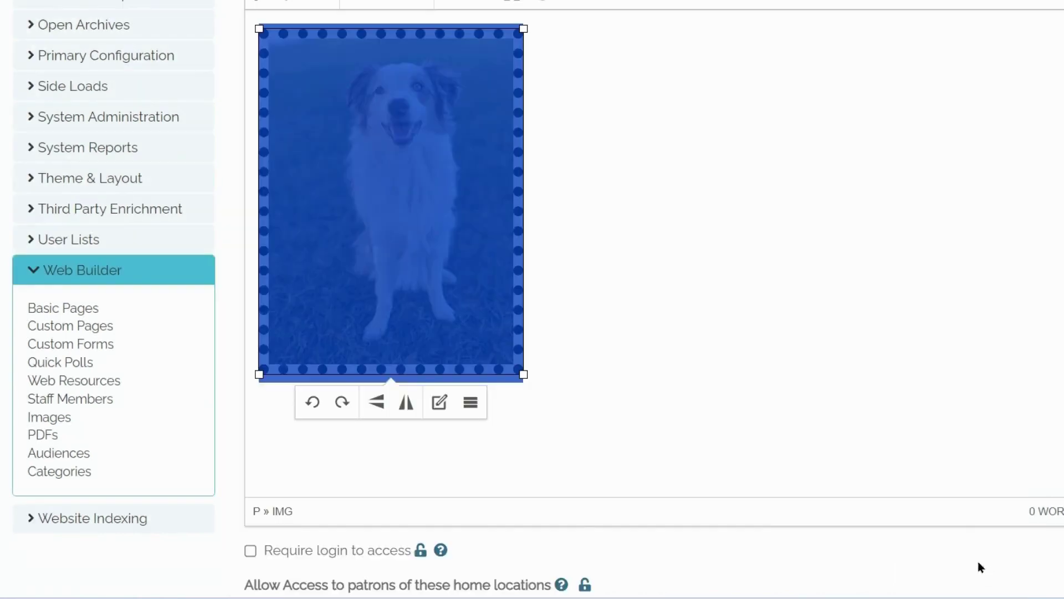
pyautogui.click(472, 404)
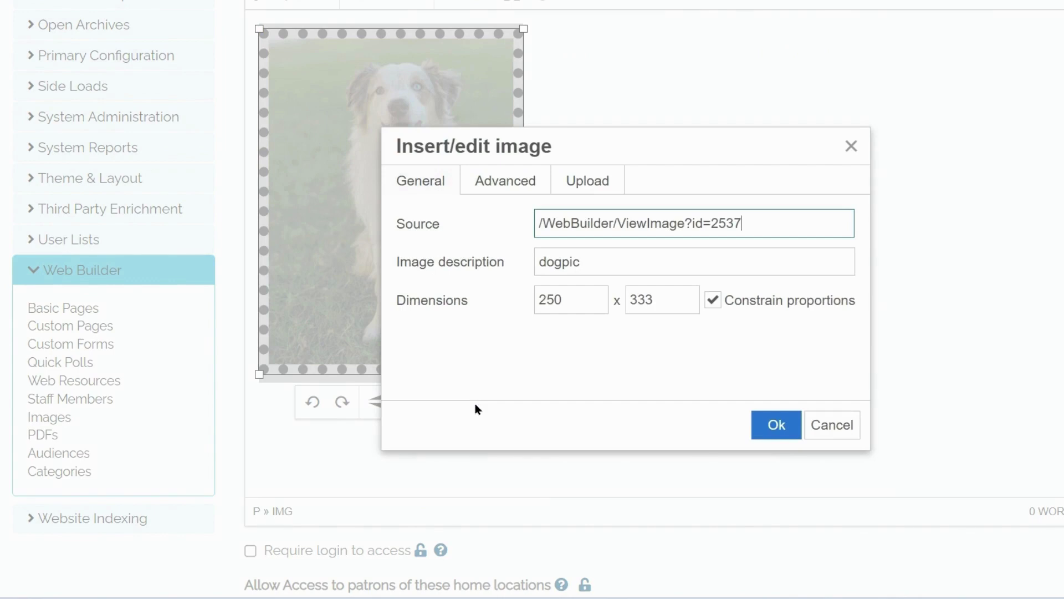
pyautogui.click(838, 428)
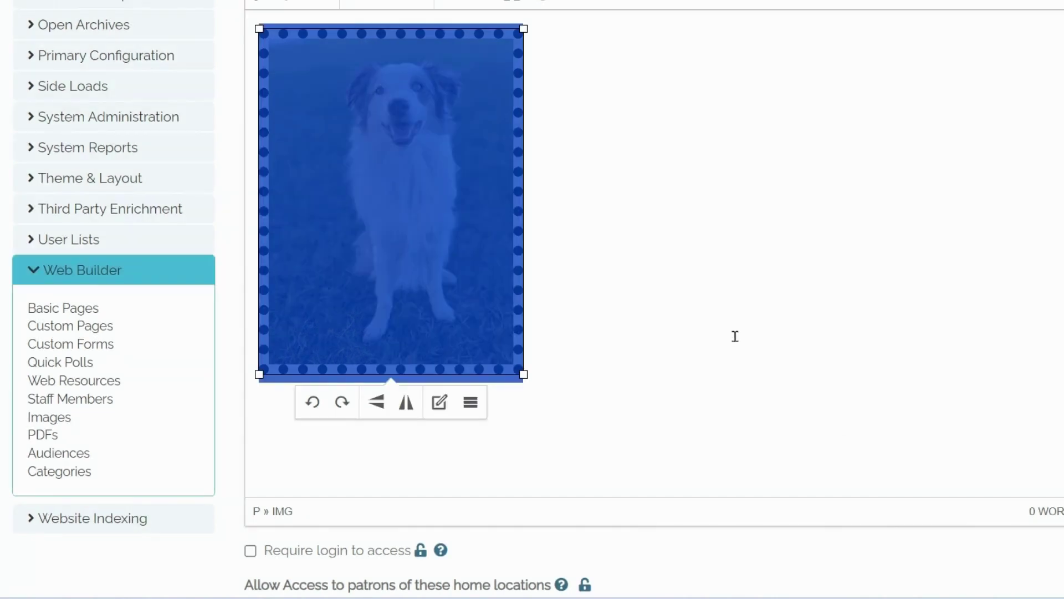
# Drag the photo's bottom-right resize handle inward to shrink it
pyautogui.click(554, 216)
pyautogui.click(506, 251)
pyautogui.moveTo(523, 374); pyautogui.dragTo(506, 300)
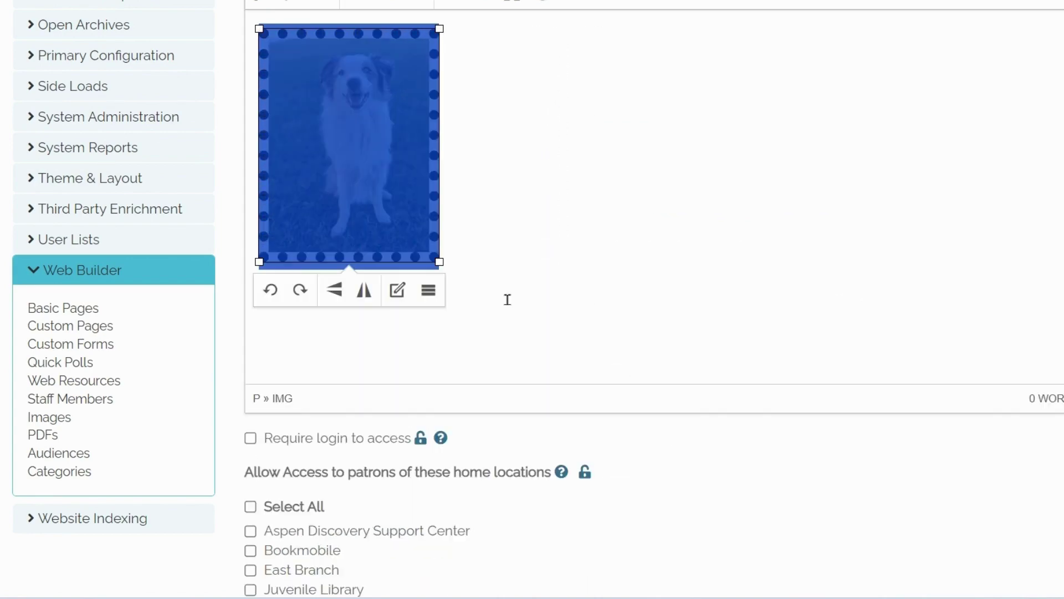
pyautogui.click(460, 194)
pyautogui.scroll(3, 459, 194)
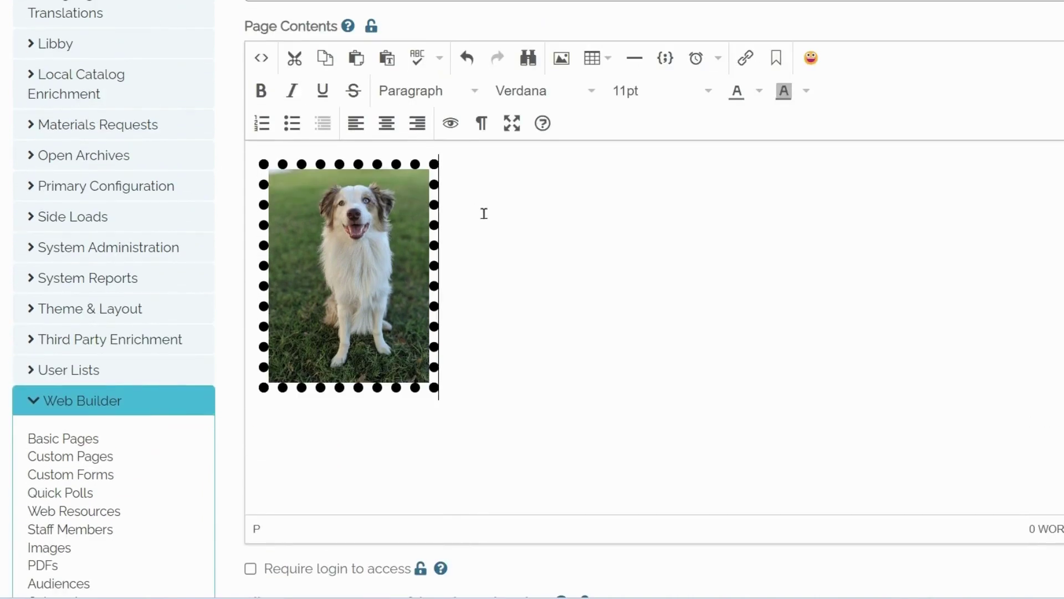
# Select the dog photo and close its link settings without adding a link, target left at None
pyautogui.click(389, 225)
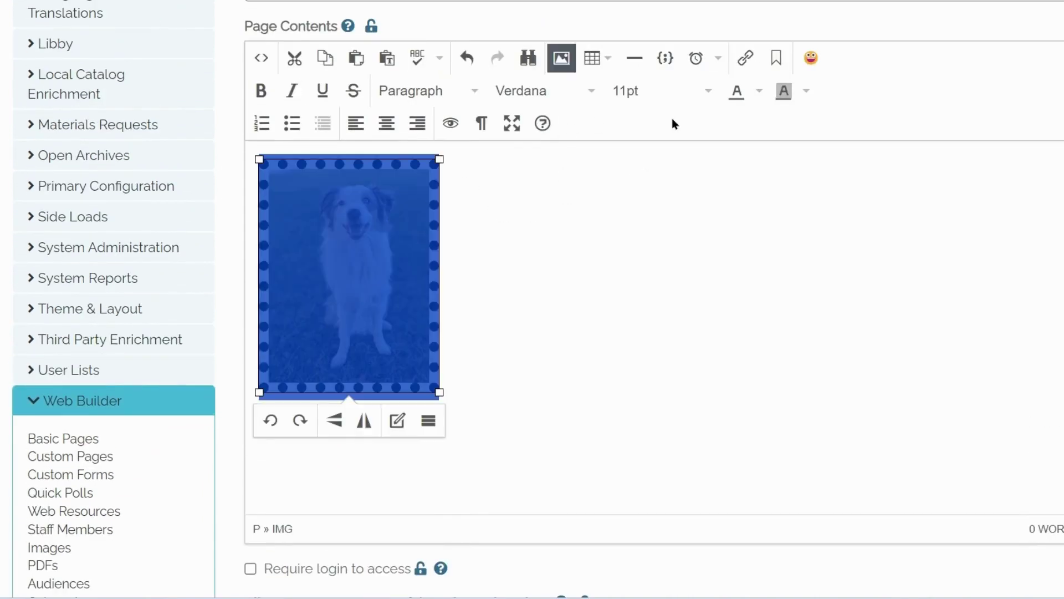
pyautogui.click(746, 57)
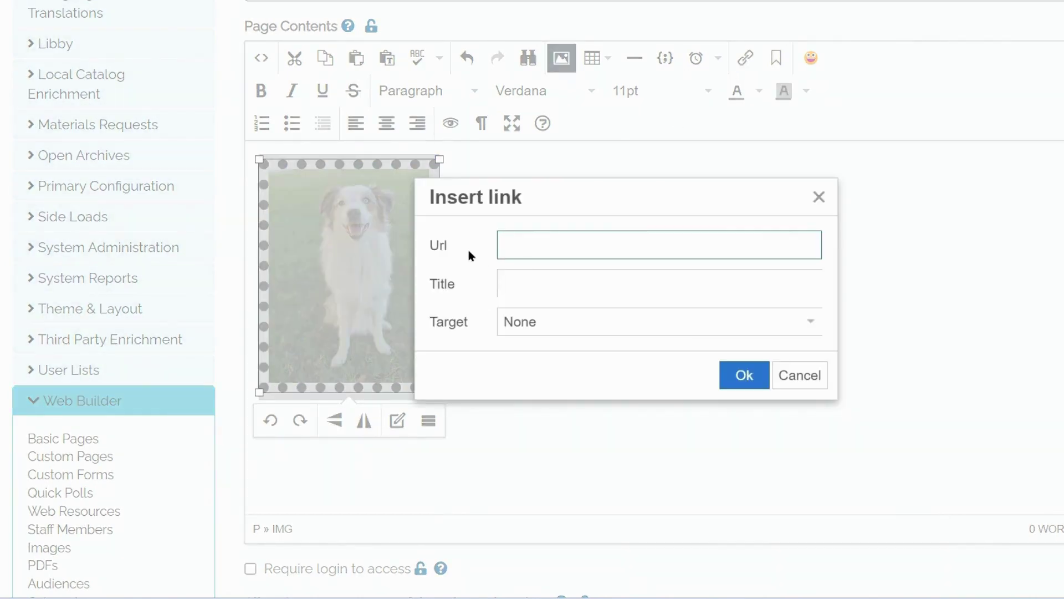
pyautogui.click(553, 331)
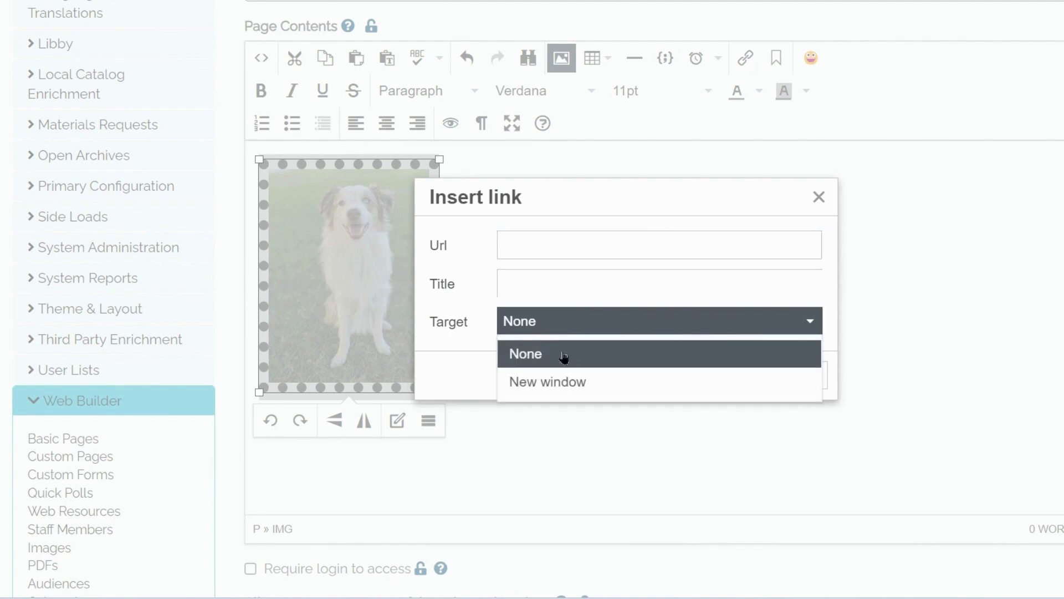
pyautogui.click(574, 331)
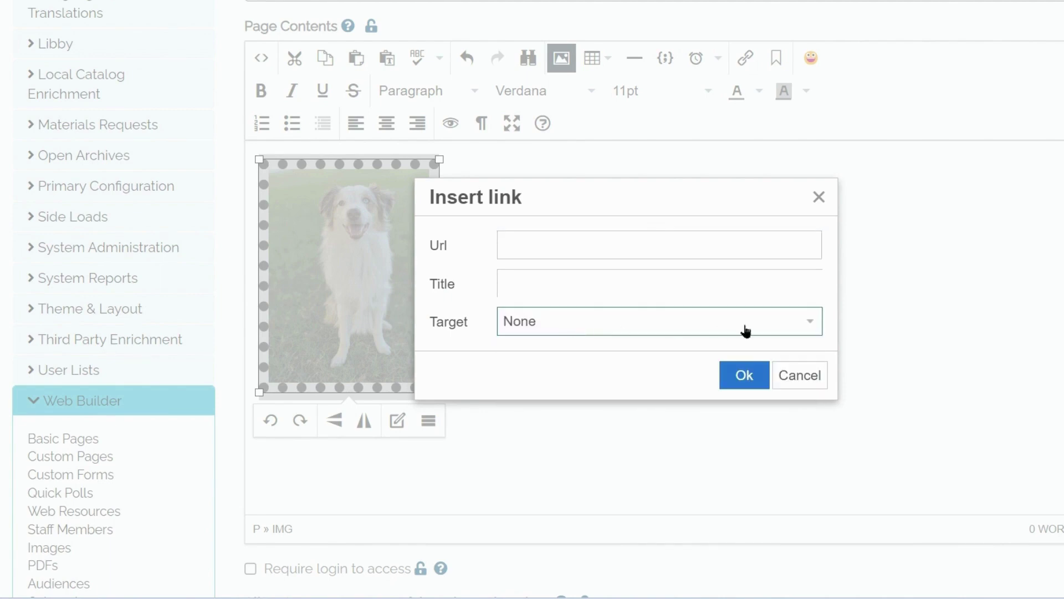
pyautogui.click(797, 375)
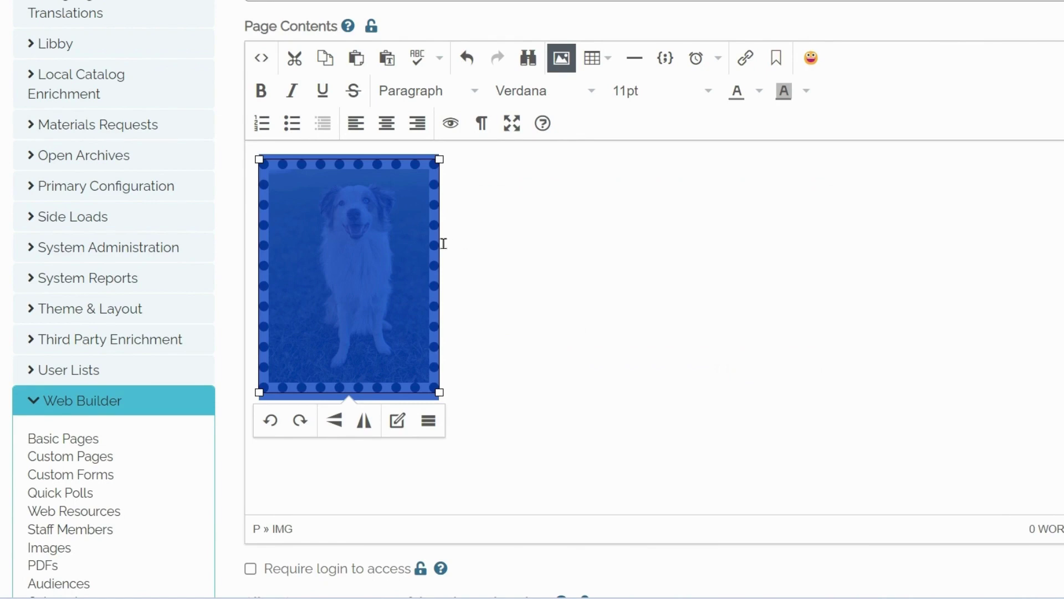
# Delete the old dog image and upload the dogportrait photo as the new image
pyautogui.press('Delete')
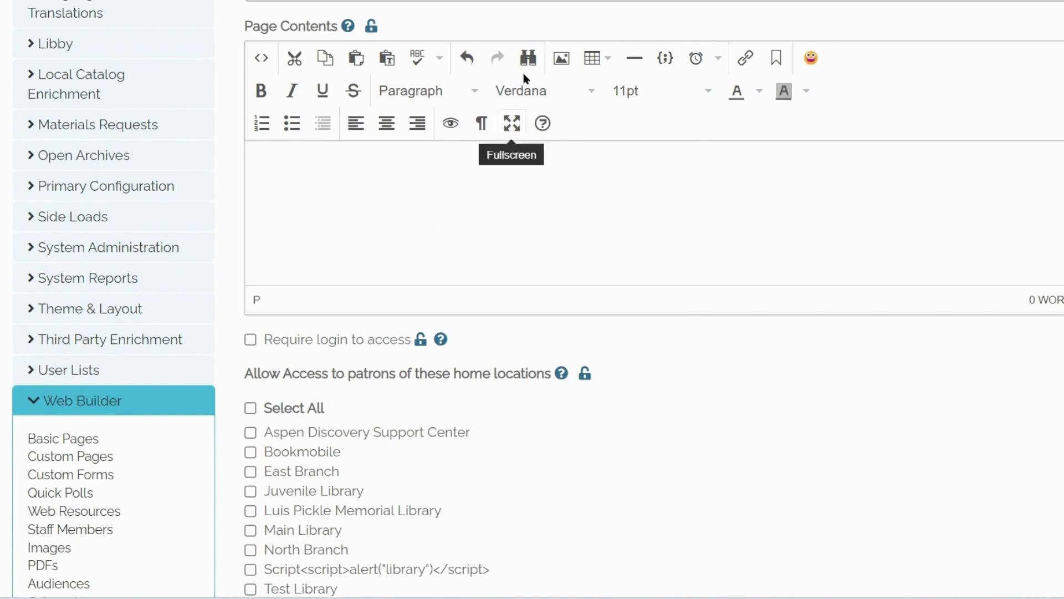
pyautogui.click(568, 57)
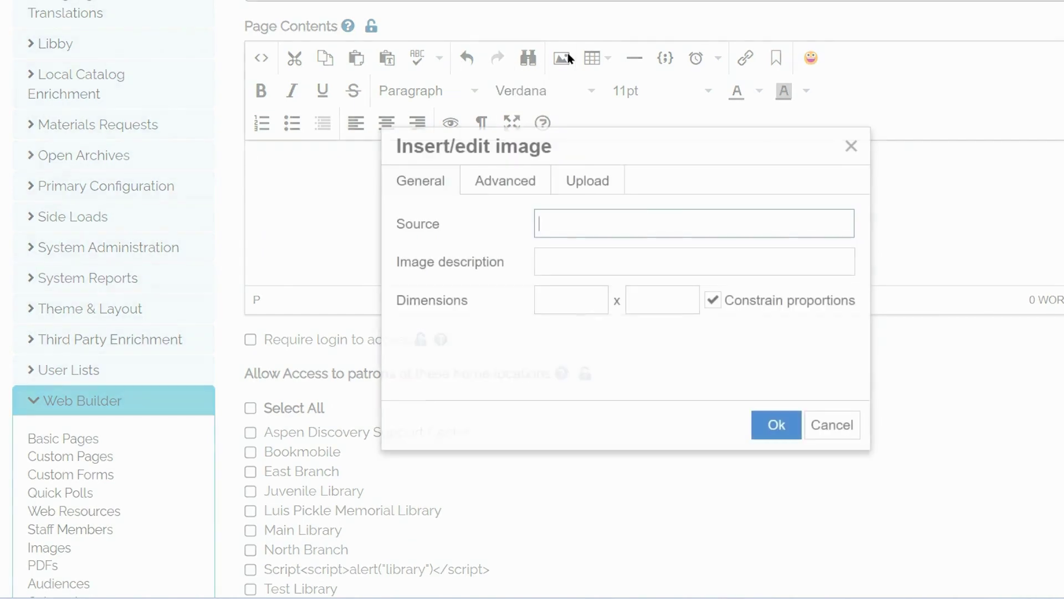
pyautogui.click(605, 184)
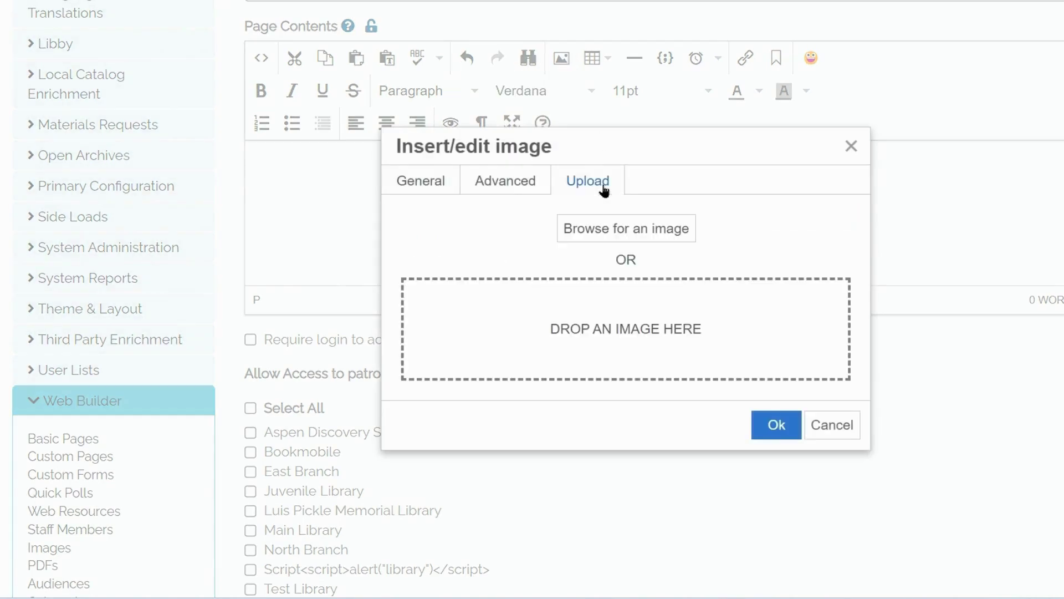
pyautogui.click(620, 233)
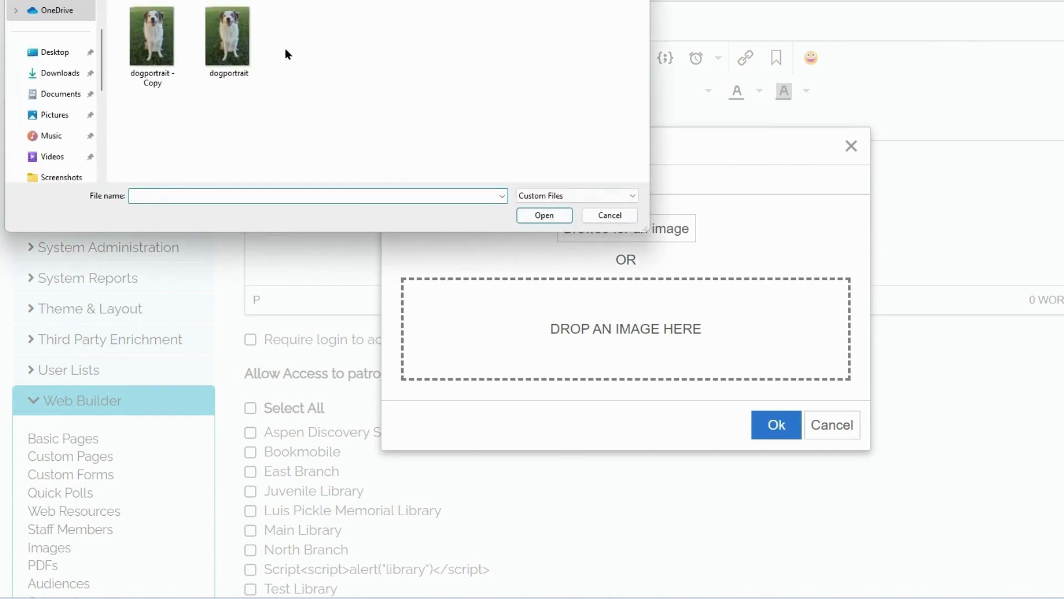
pyautogui.click(236, 42)
pyautogui.click(549, 215)
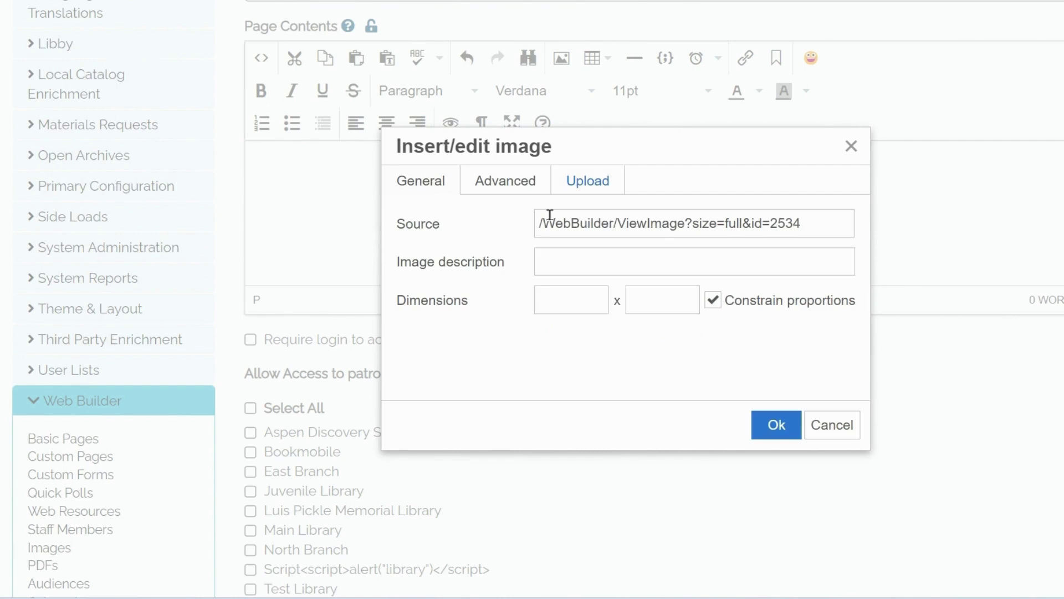
# Give the uploaded image description dogpic and width 250, so its size becomes 250 × 333
pyautogui.moveTo(549, 215); pyautogui.dragTo(837, 214)
pyautogui.click(820, 223)
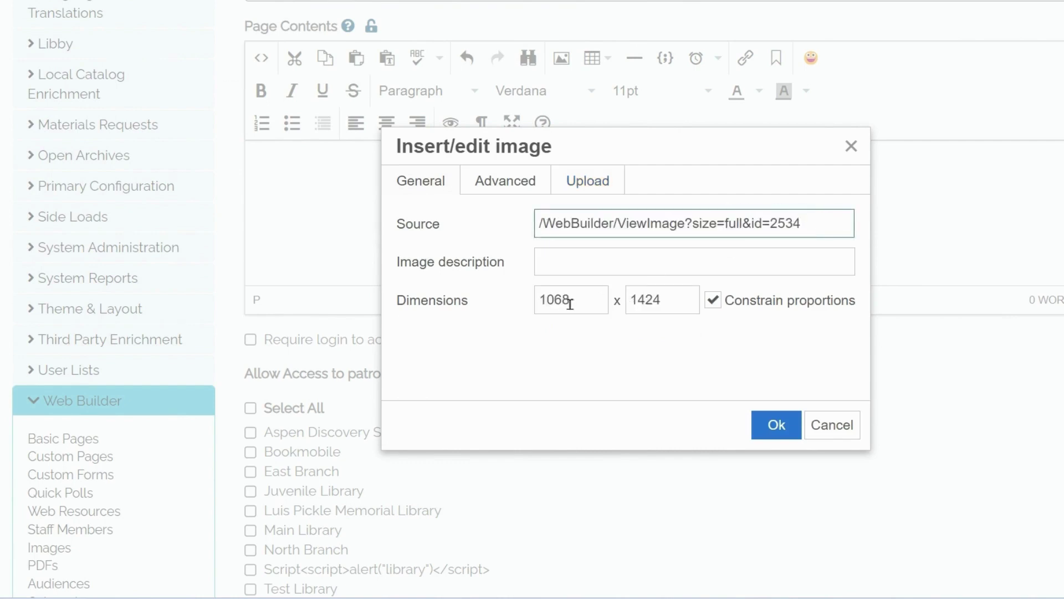
pyautogui.click(573, 264)
pyautogui.write('dogpic')
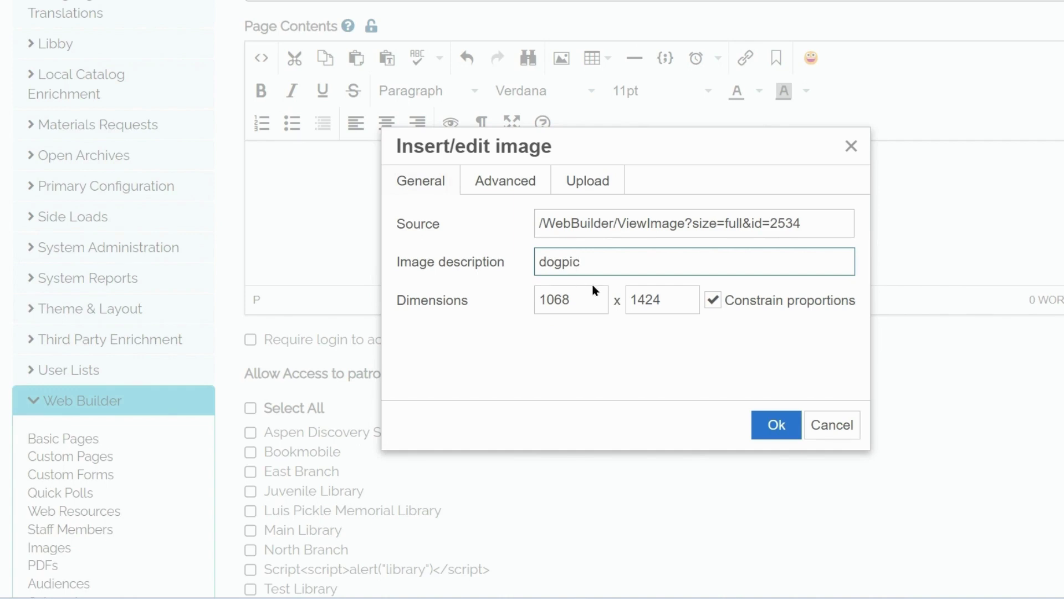
pyautogui.press('Tab')
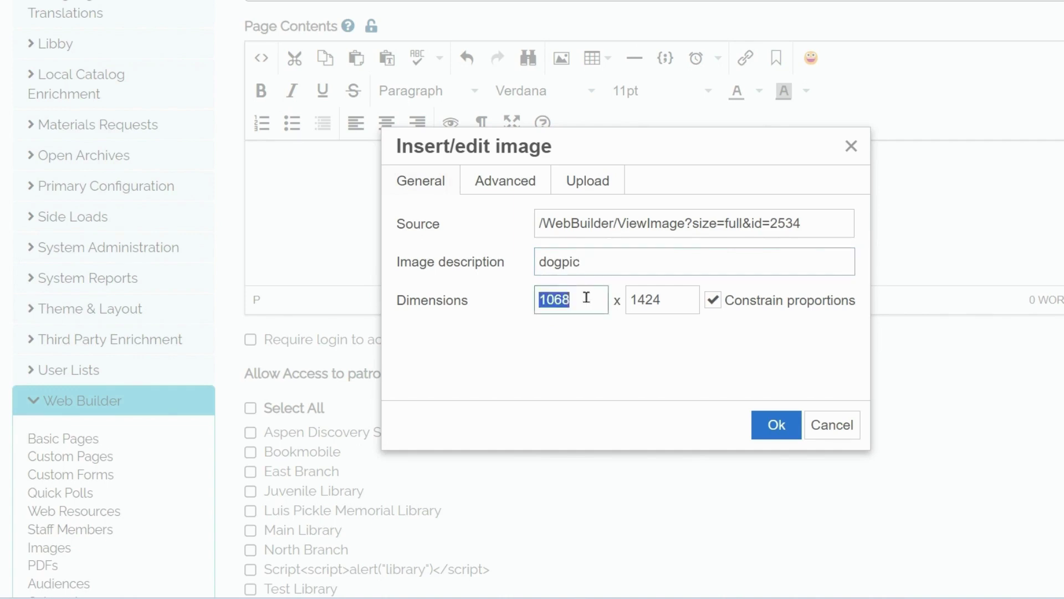
pyautogui.click(568, 300)
pyautogui.write('2')
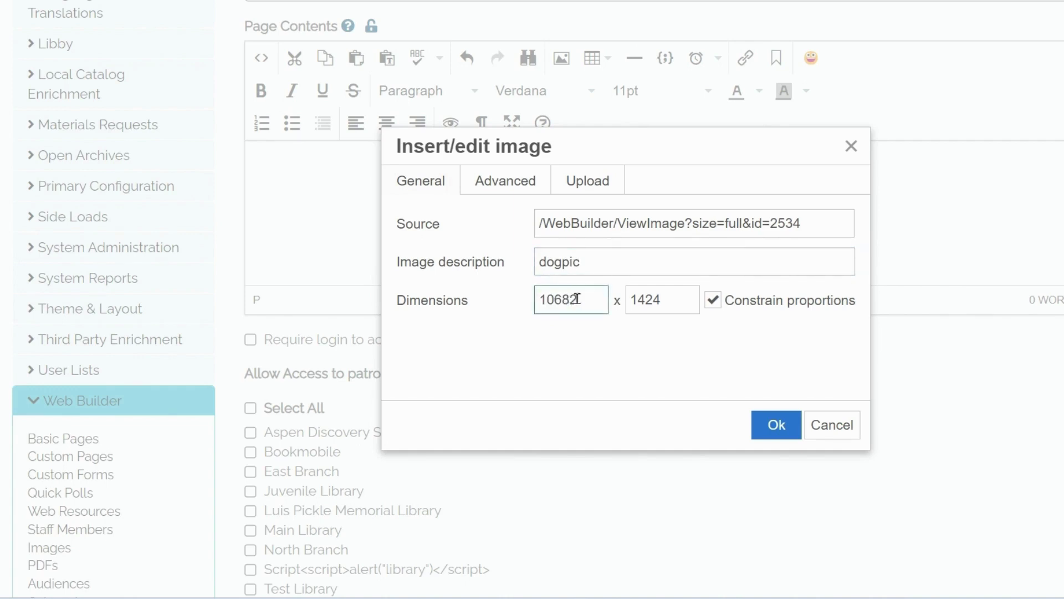
pyautogui.doubleClick(578, 298)
pyautogui.write('250')
pyautogui.click(735, 328)
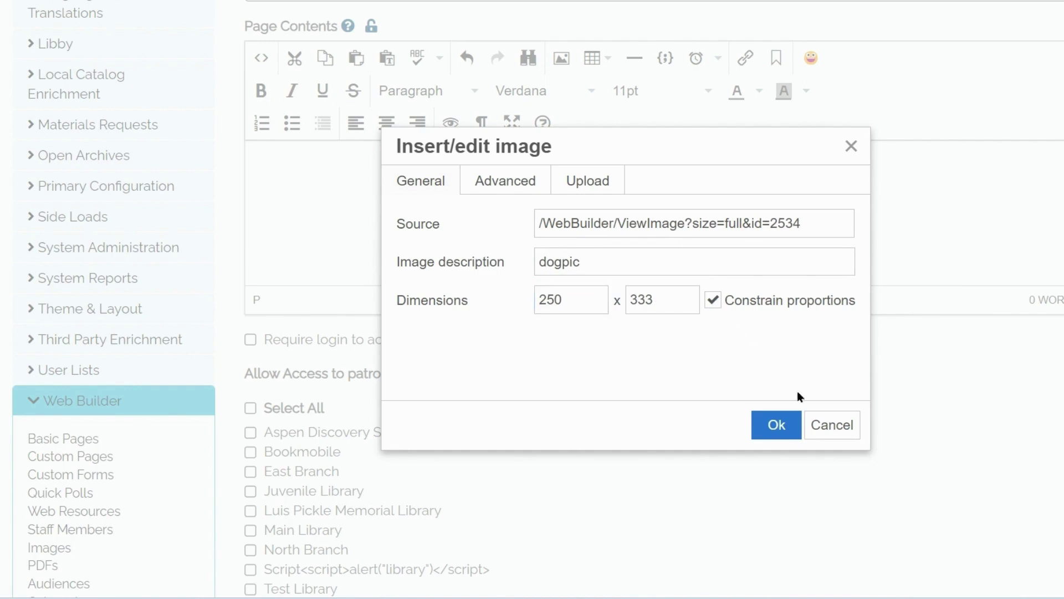
# Insert the 250 × 333 dog photo and centre it horizontally on the page
pyautogui.click(777, 427)
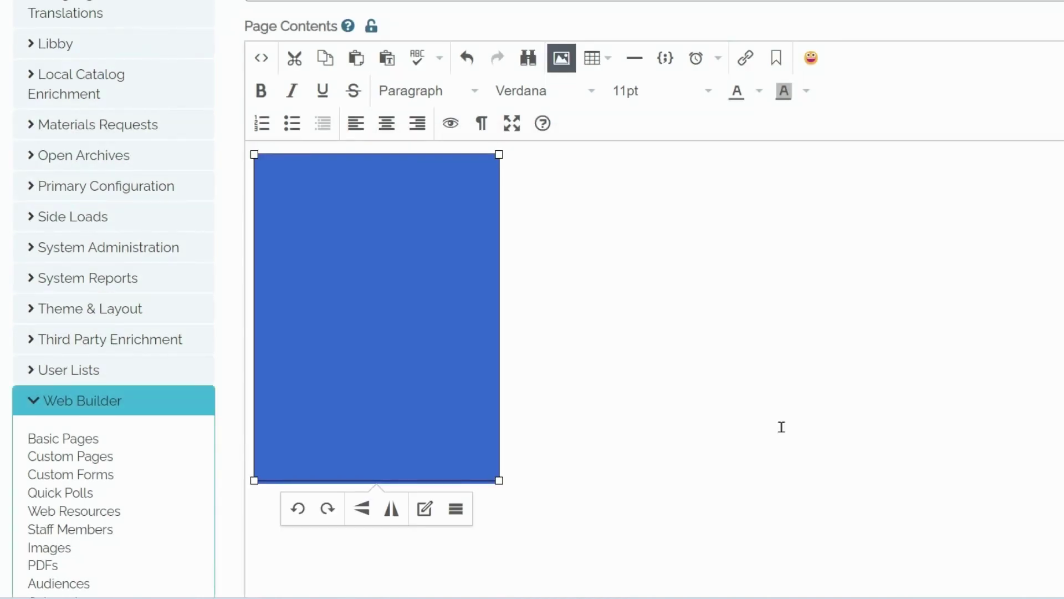
pyautogui.click(547, 345)
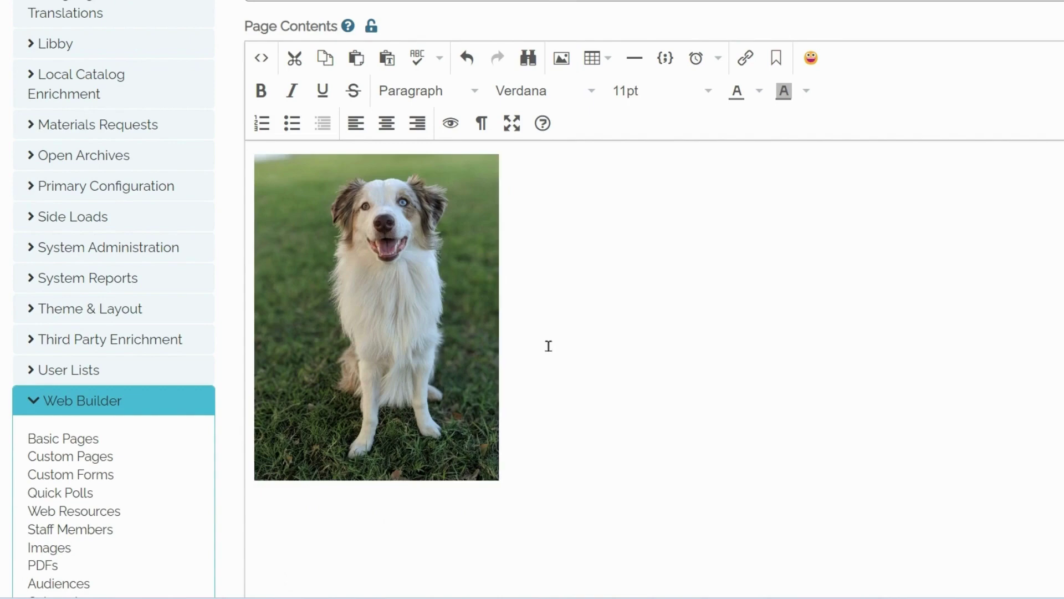
pyautogui.click(433, 328)
pyautogui.click(386, 123)
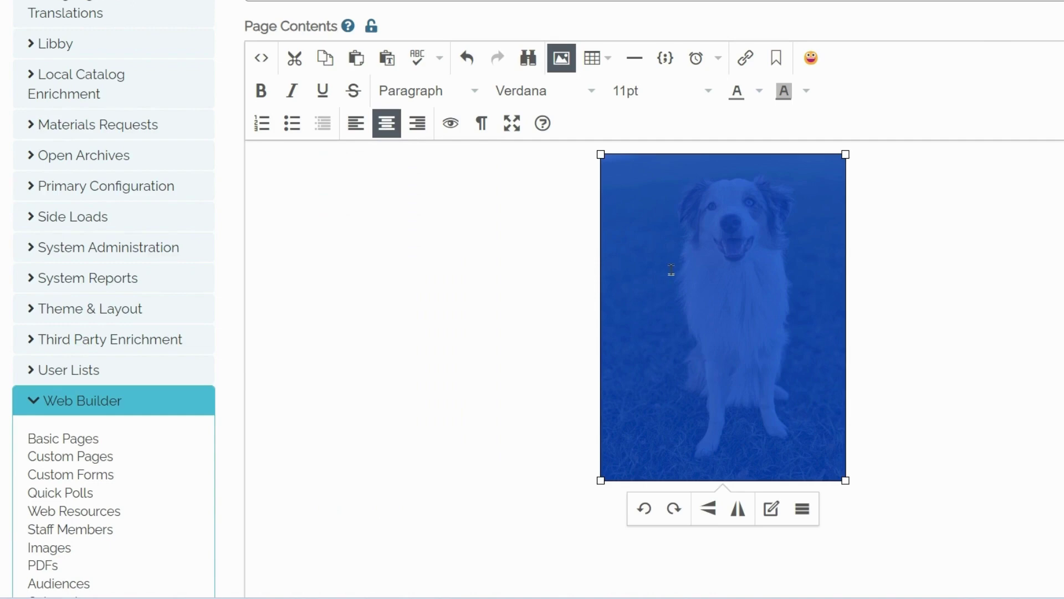
# Check the dog image's Advanced style settings and close them without changes
pyautogui.click(561, 58)
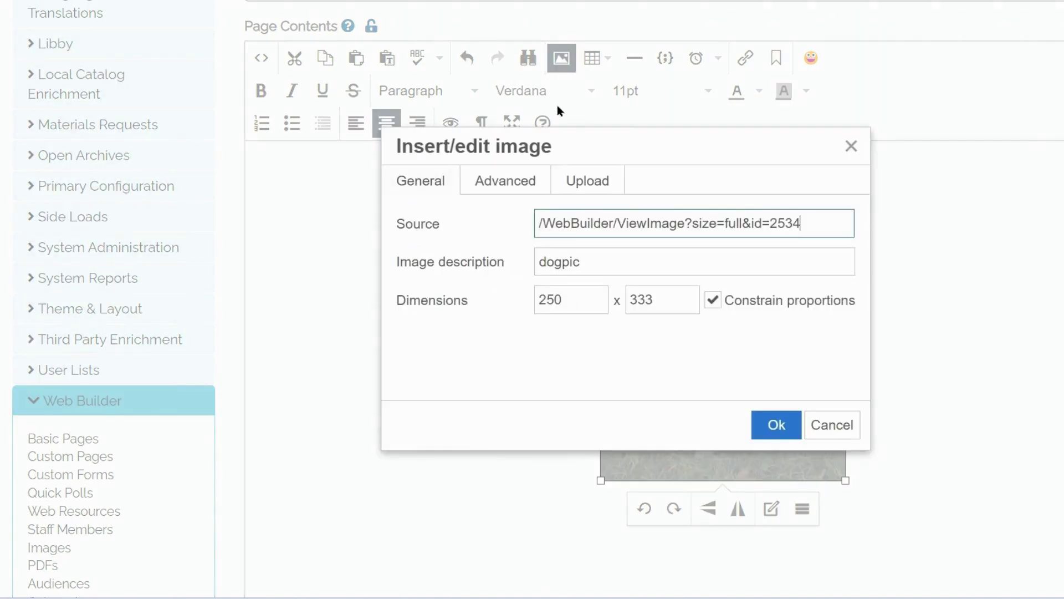
pyautogui.click(523, 187)
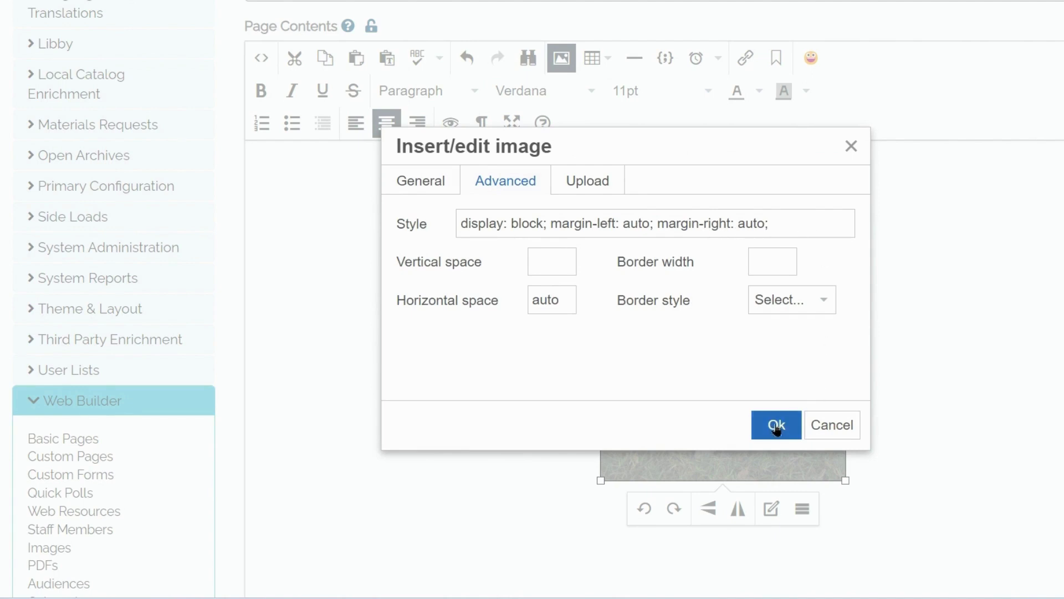
pyautogui.click(850, 419)
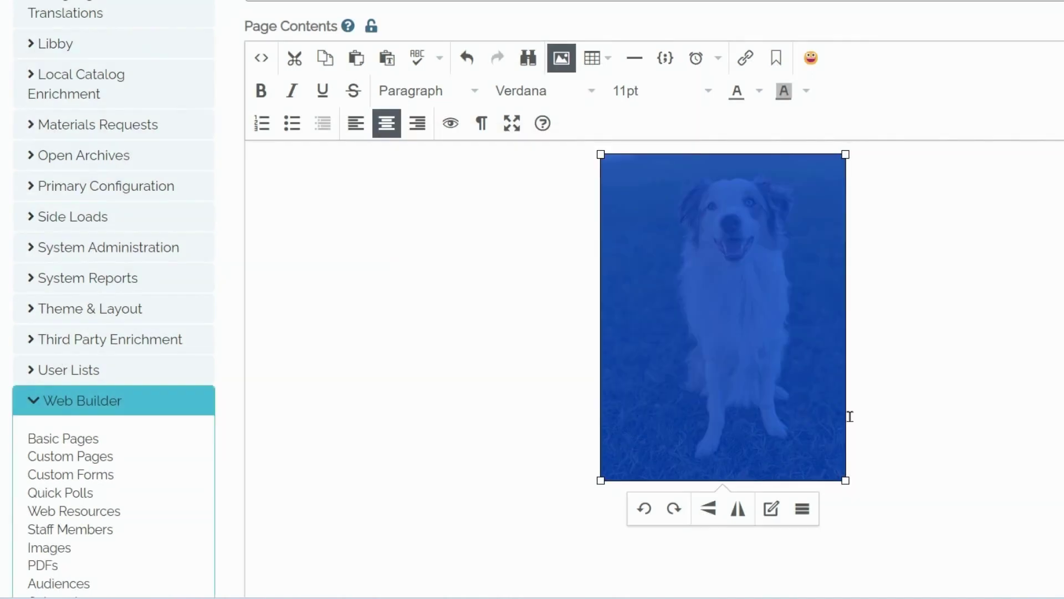
pyautogui.click(864, 344)
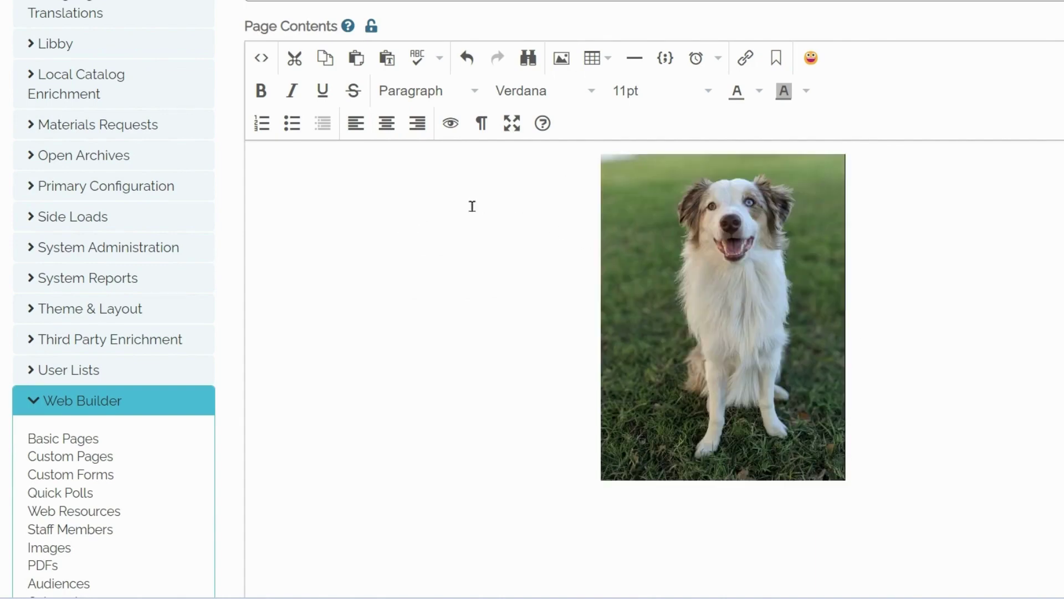
# Inspect the page's HTML source for the img markup, then close it unchanged
pyautogui.click(263, 61)
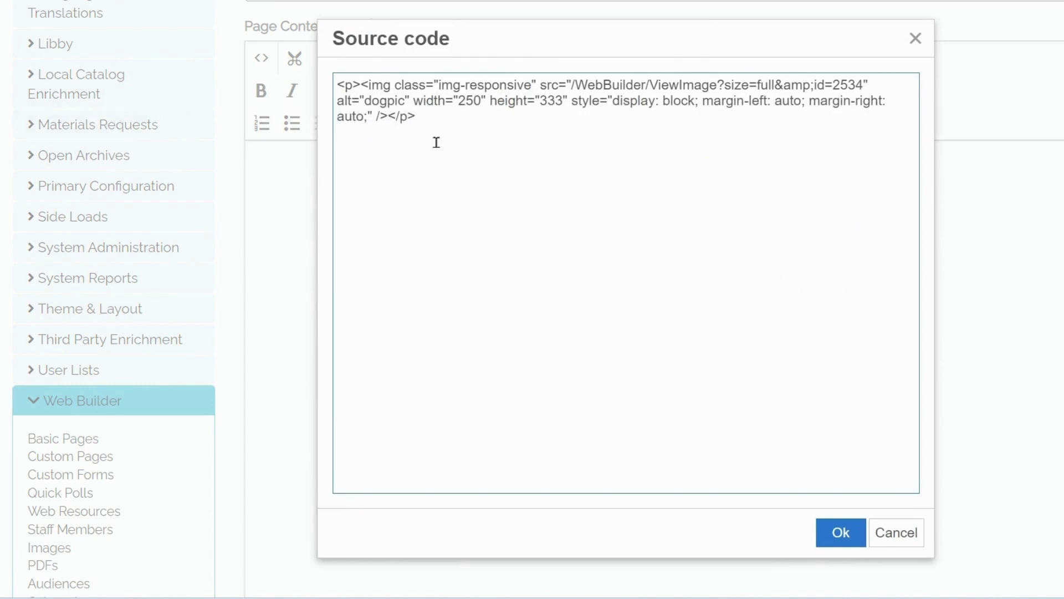
pyautogui.click(897, 531)
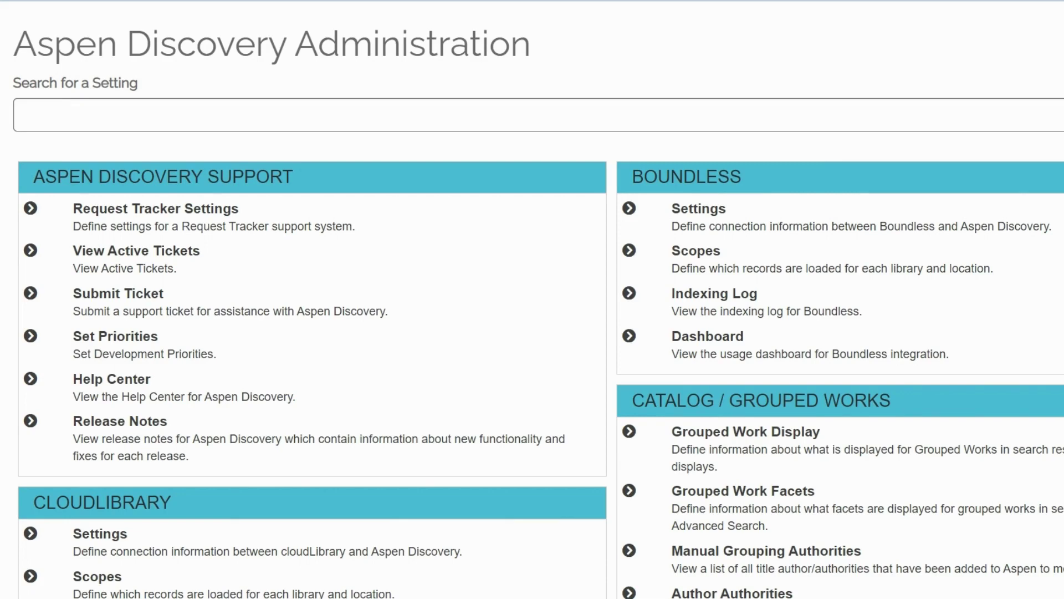
# Search settings for 'pdf', open Web Builder PDFs, and look over its sort and filters
pyautogui.click(778, 125)
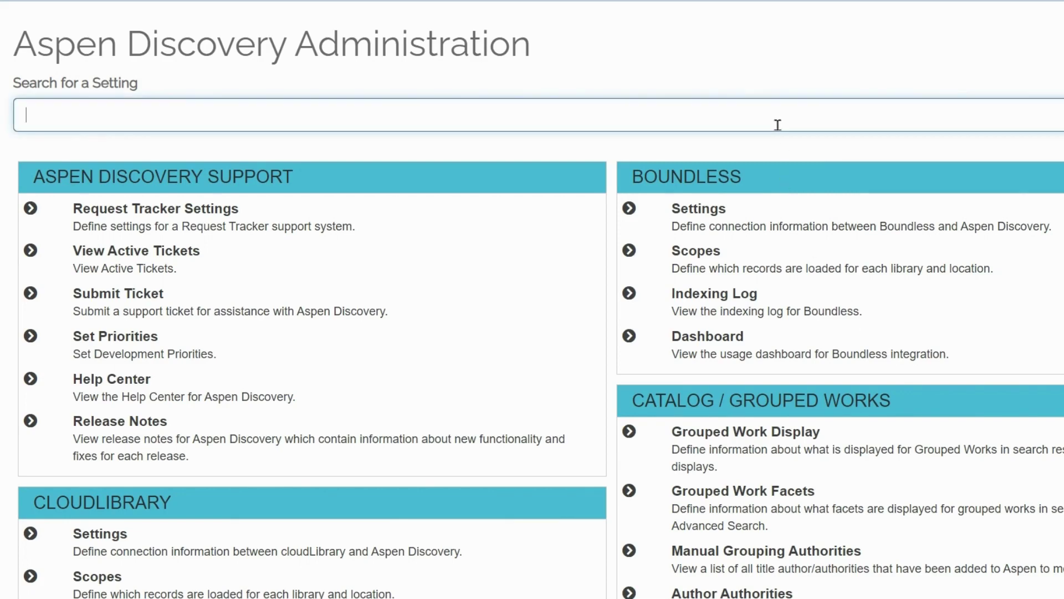
pyautogui.write('pdf')
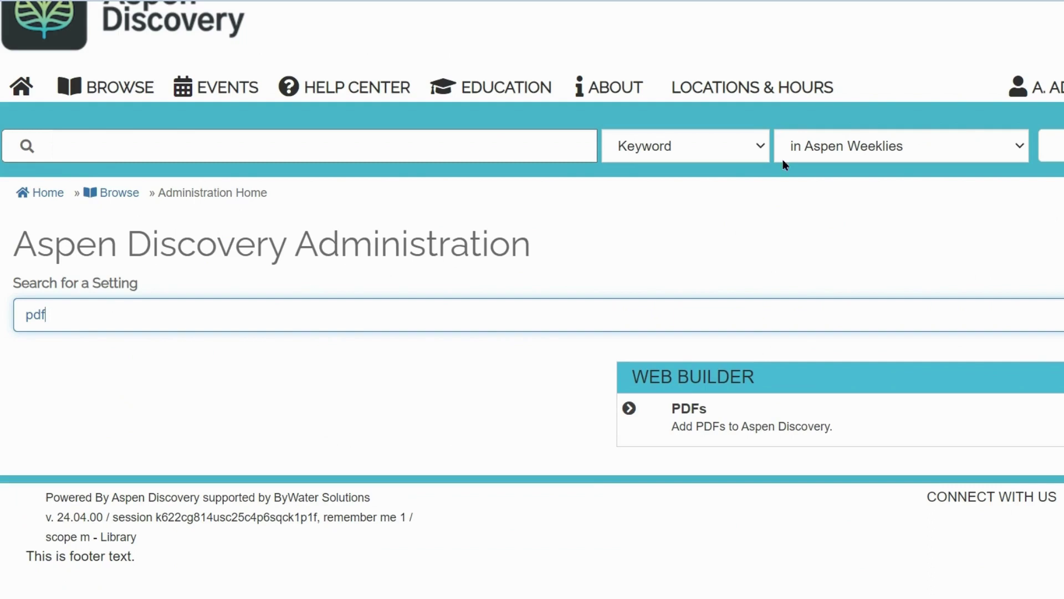
pyautogui.click(689, 408)
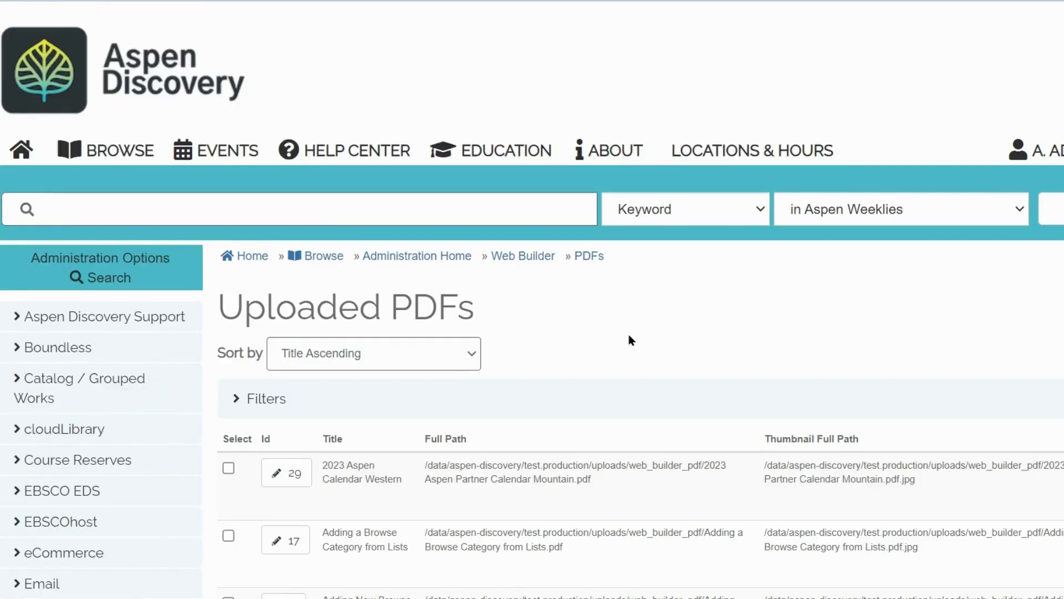
pyautogui.scroll(-5, 656, 370)
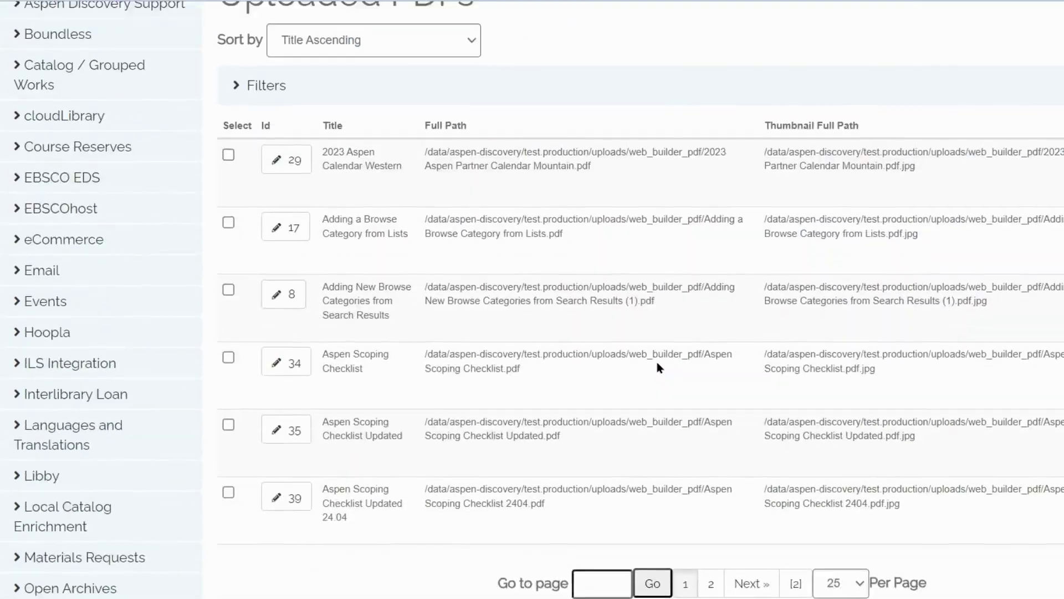
pyautogui.scroll(3, 657, 363)
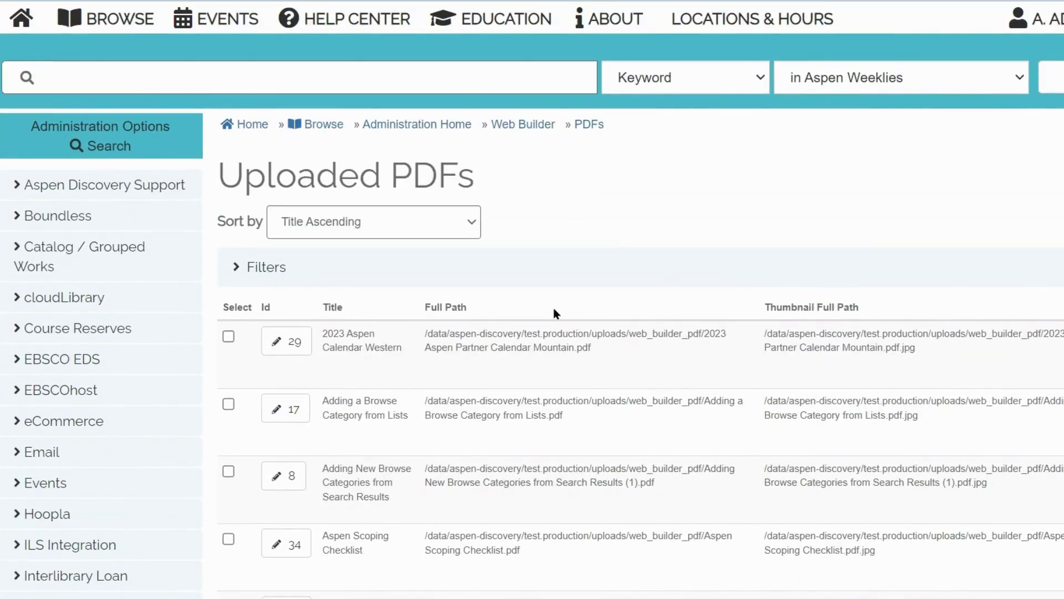
pyautogui.click(458, 225)
pyautogui.click(459, 225)
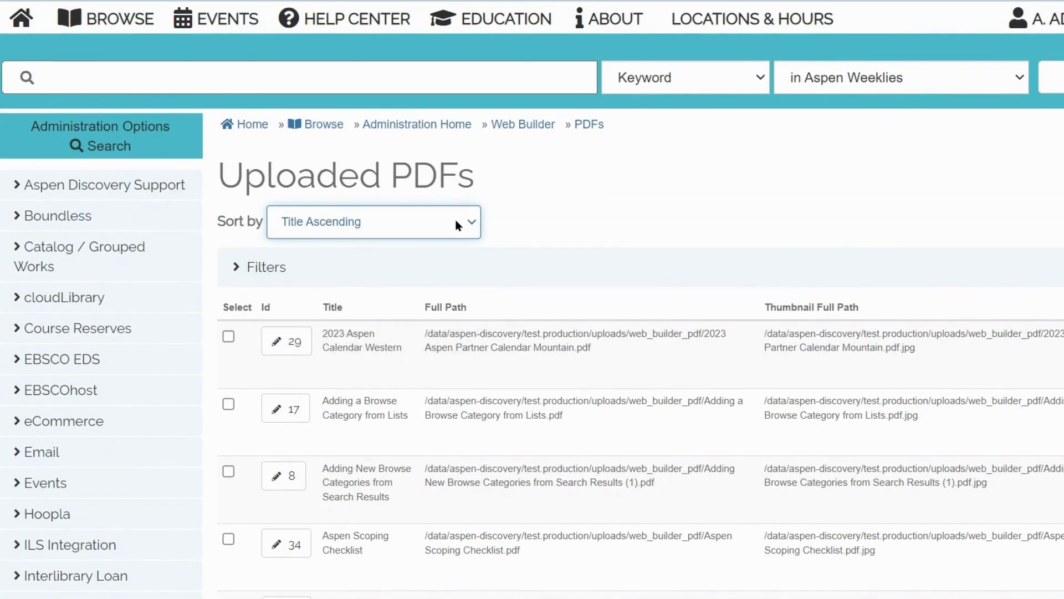
pyautogui.click(288, 269)
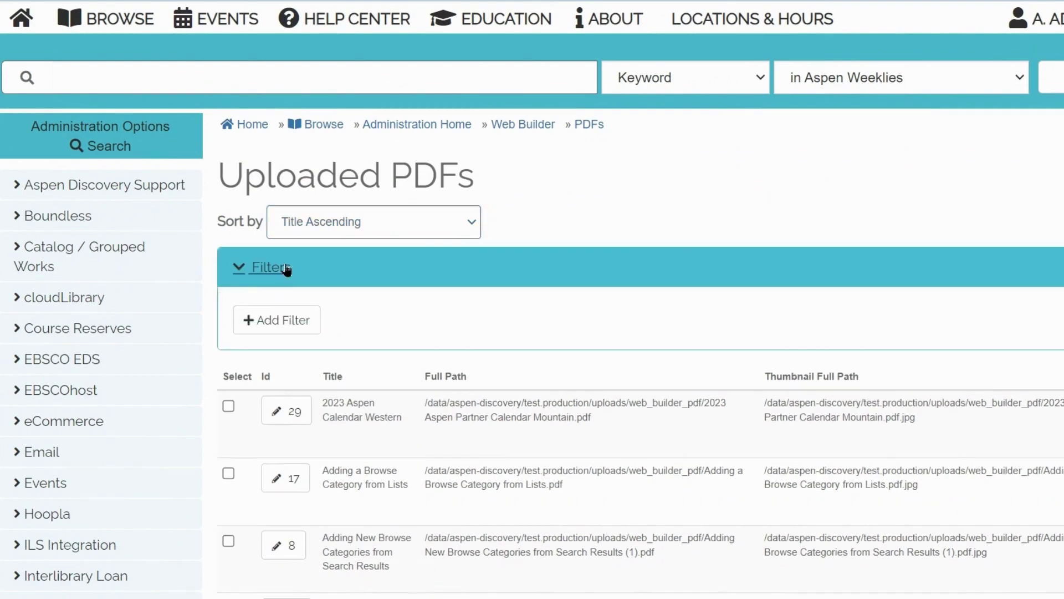
pyautogui.click(332, 270)
pyautogui.scroll(-8, 576, 250)
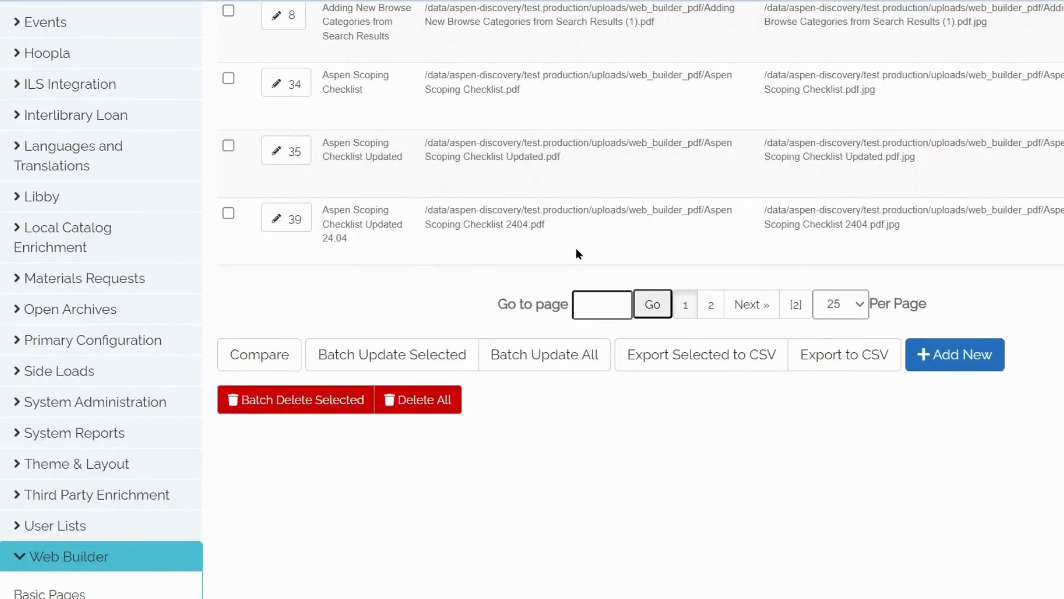
# Add a new PDF record titled testpdf with AspenCon24 Brochure.pdf from the Aspen folder
pyautogui.click(967, 362)
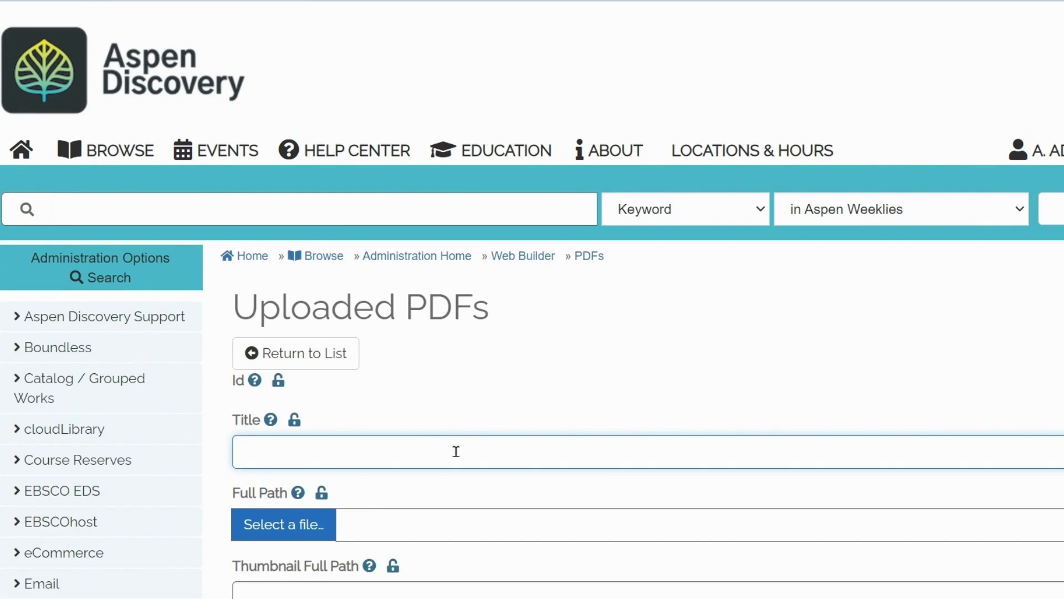
pyautogui.write('testpdf')
pyautogui.scroll(-3, 456, 451)
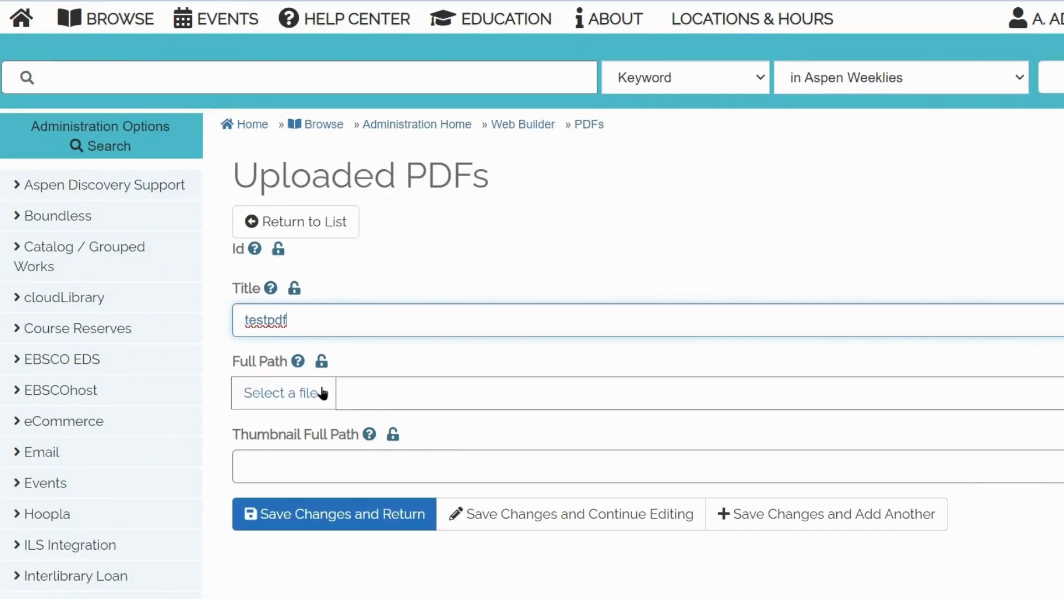
pyautogui.click(314, 394)
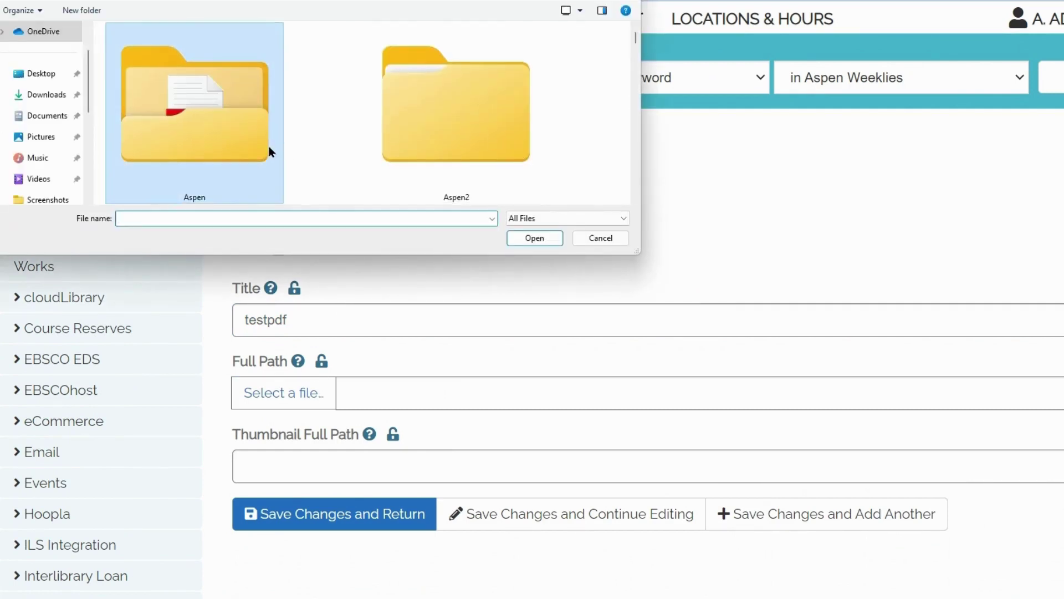
pyautogui.doubleClick(276, 150)
pyautogui.click(229, 80)
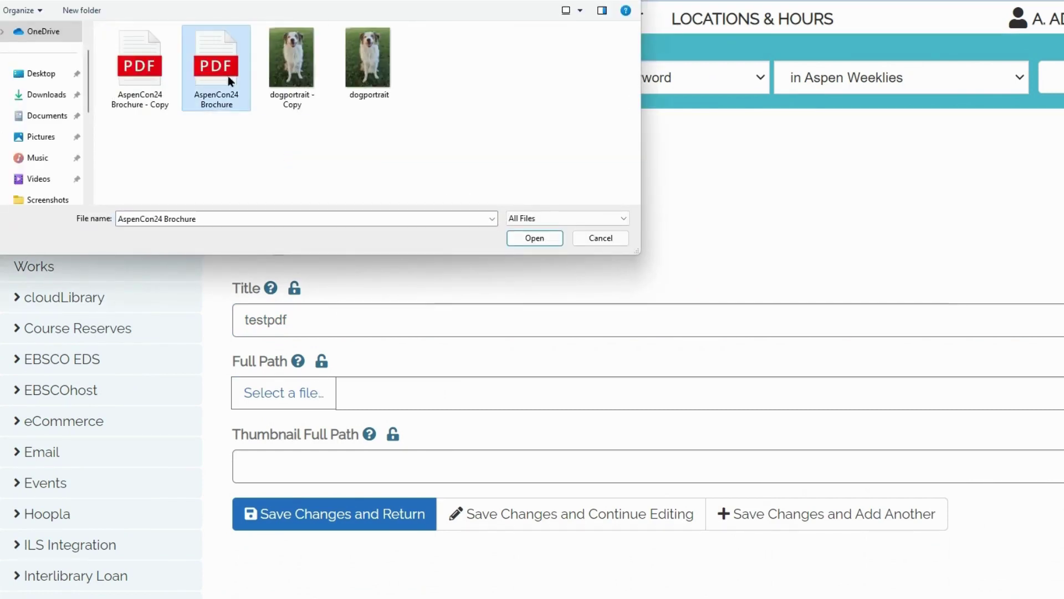
pyautogui.click(526, 242)
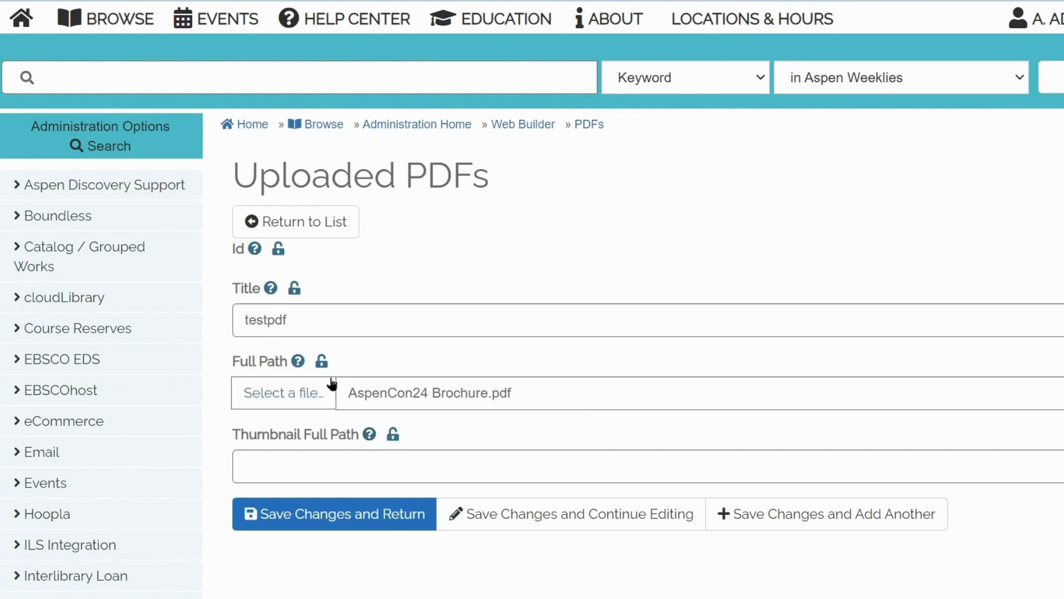
pyautogui.moveTo(299, 362)
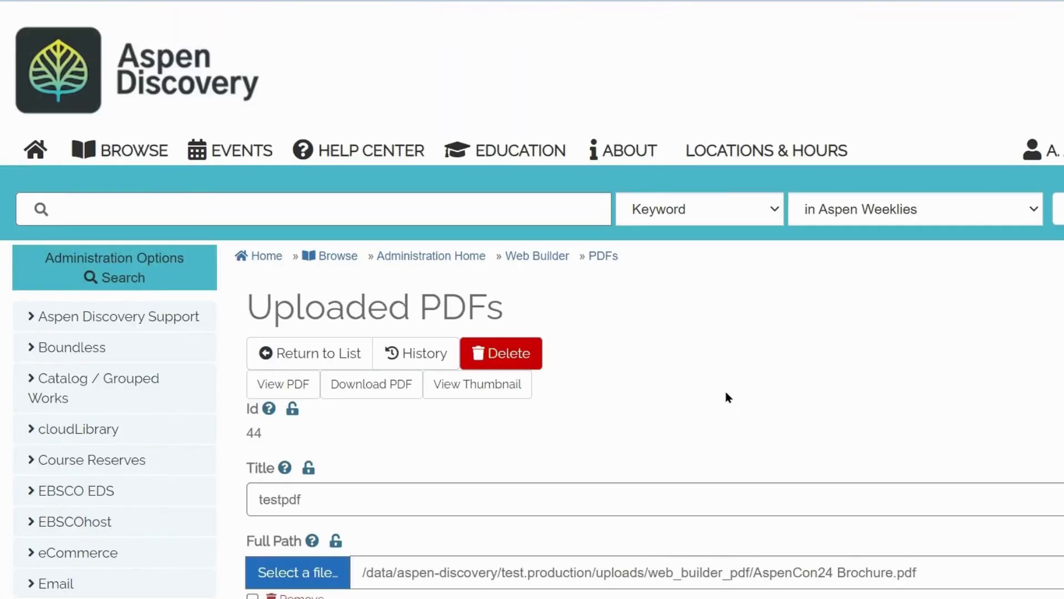
# Scroll the saved testpdf record to review its Full Path and Thumbnail Full Path
pyautogui.scroll(-6, 726, 391)
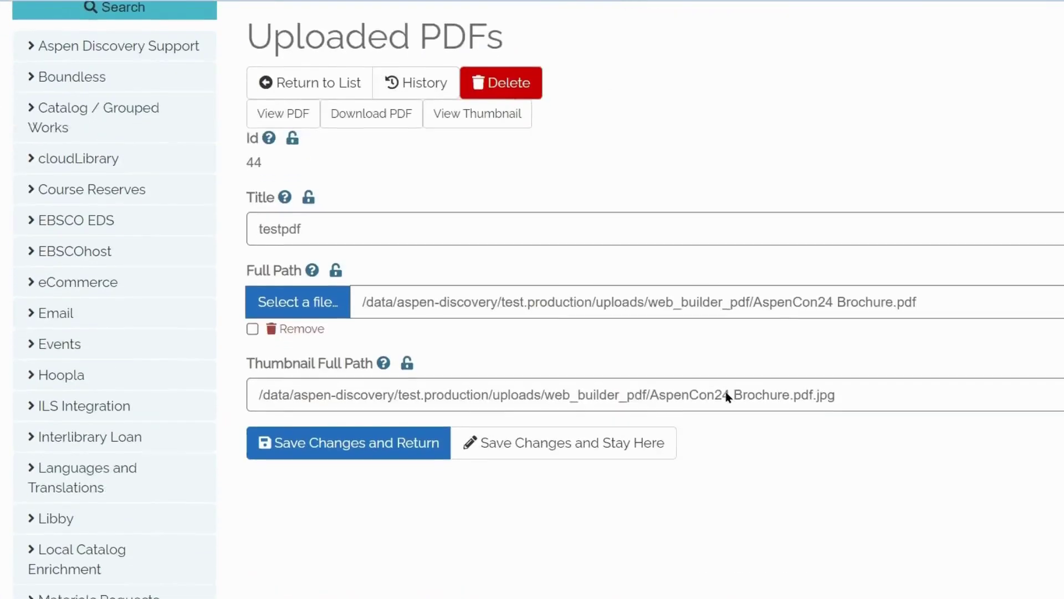
pyautogui.scroll(2, 726, 391)
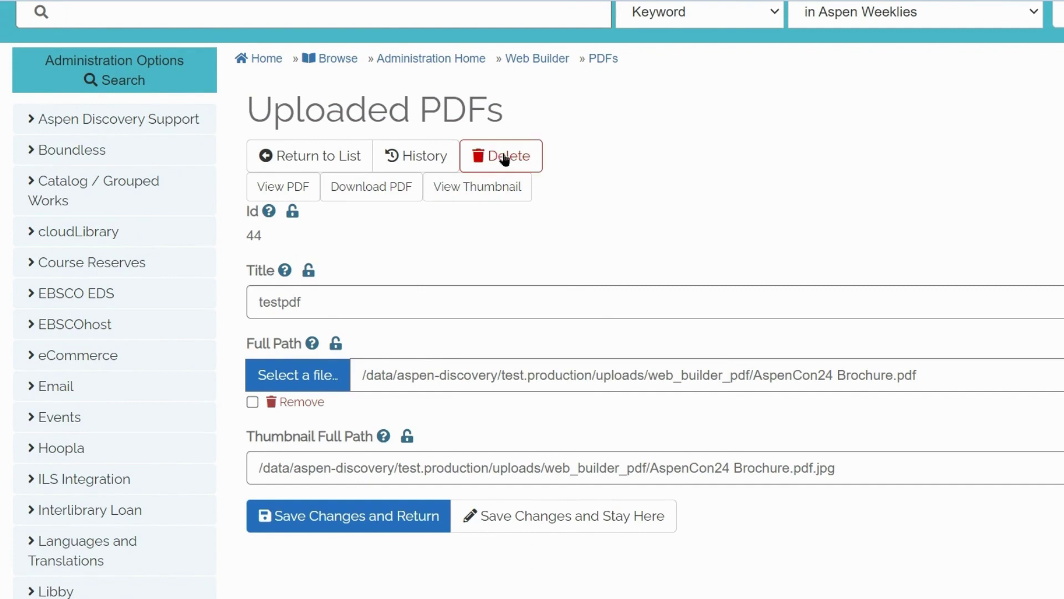
# View the testpdf brochure and select /Files/44/ViewPDF in the address bar
pyautogui.click(304, 191)
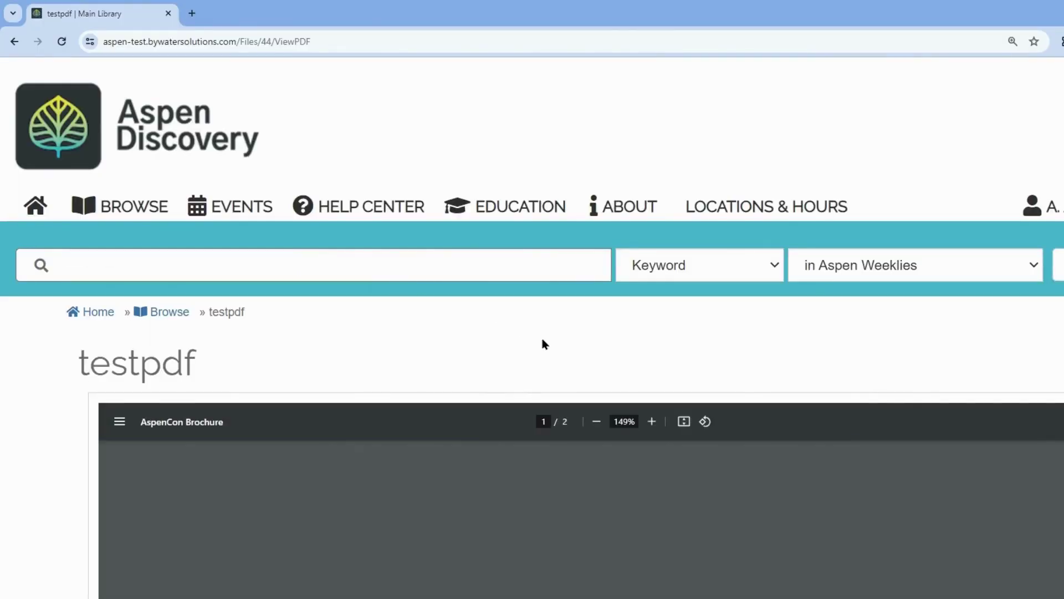
pyautogui.scroll(-9, 633, 345)
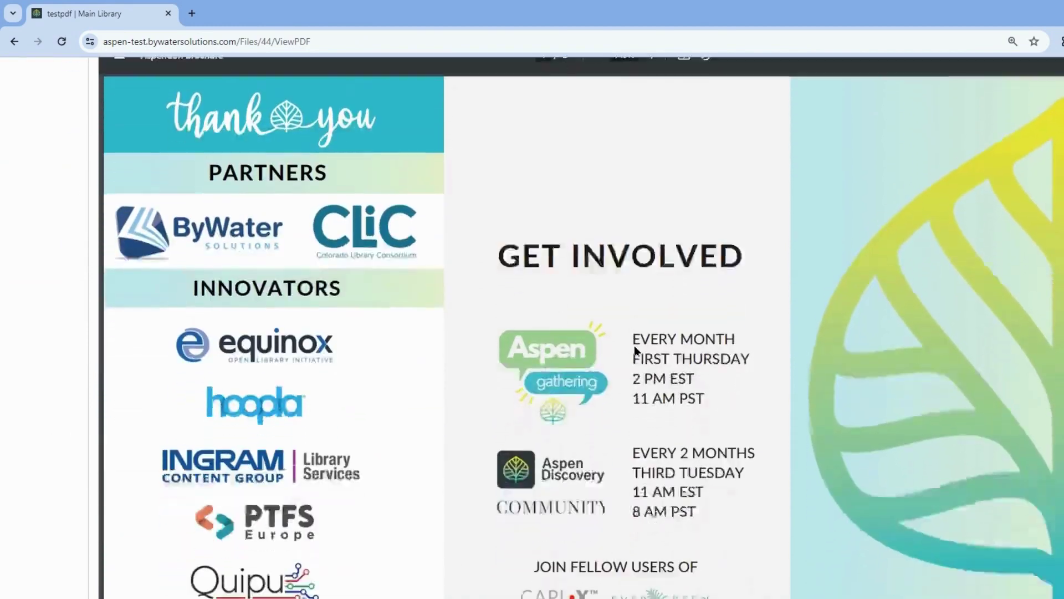
pyautogui.scroll(-7, 633, 344)
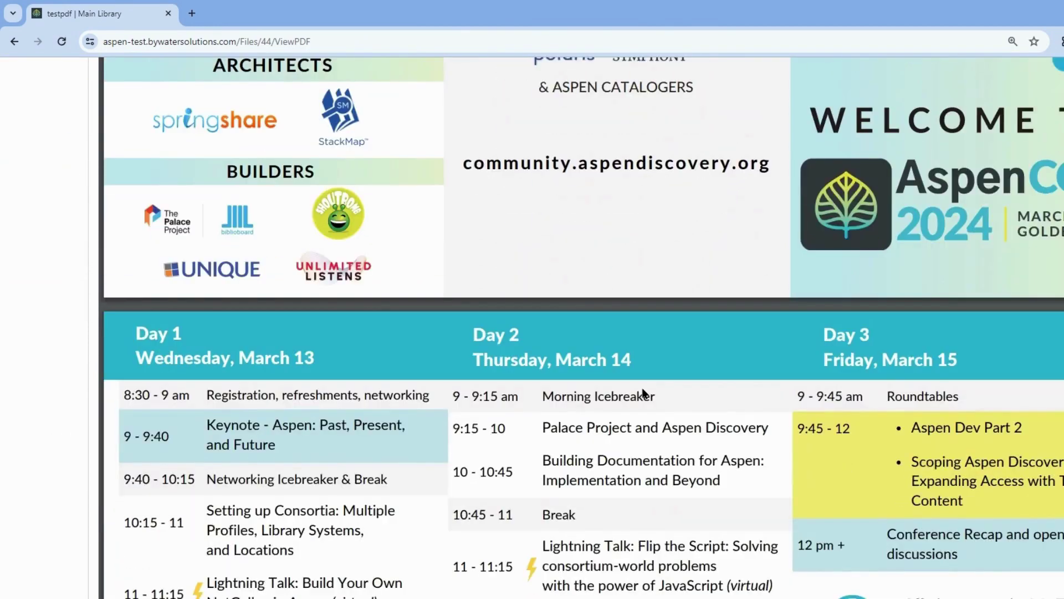
pyautogui.scroll(15, 643, 391)
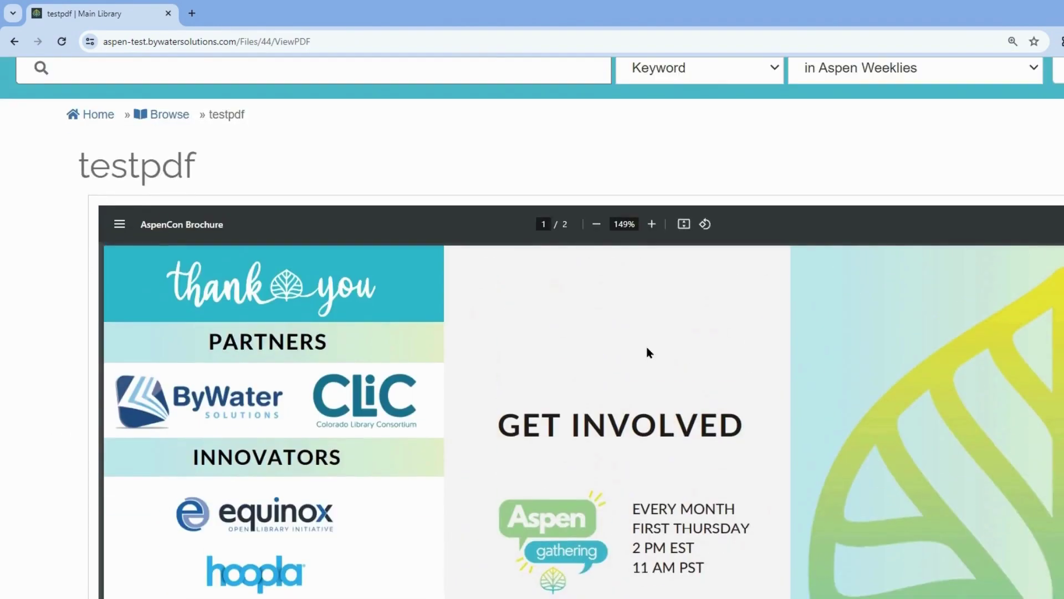
pyautogui.scroll(3, 649, 353)
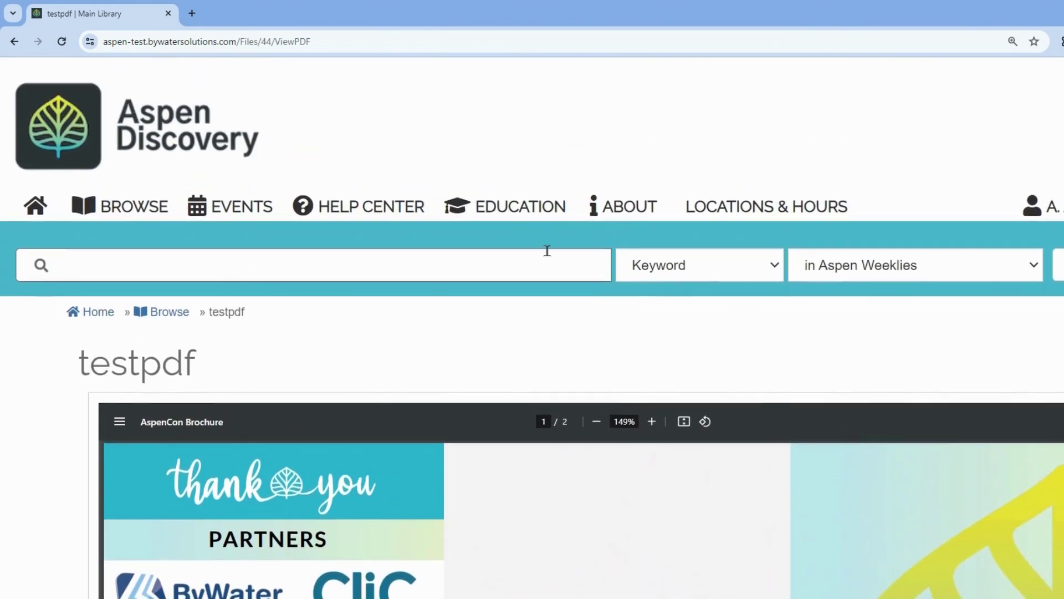
pyautogui.click(337, 44)
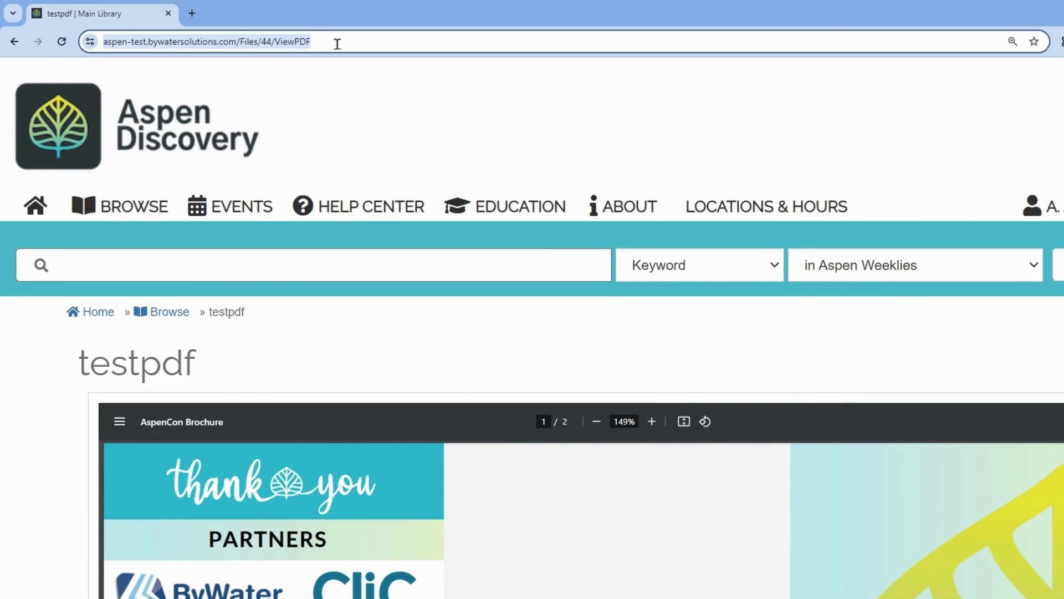
pyautogui.click(337, 44)
pyautogui.moveTo(366, 43); pyautogui.dragTo(269, 47)
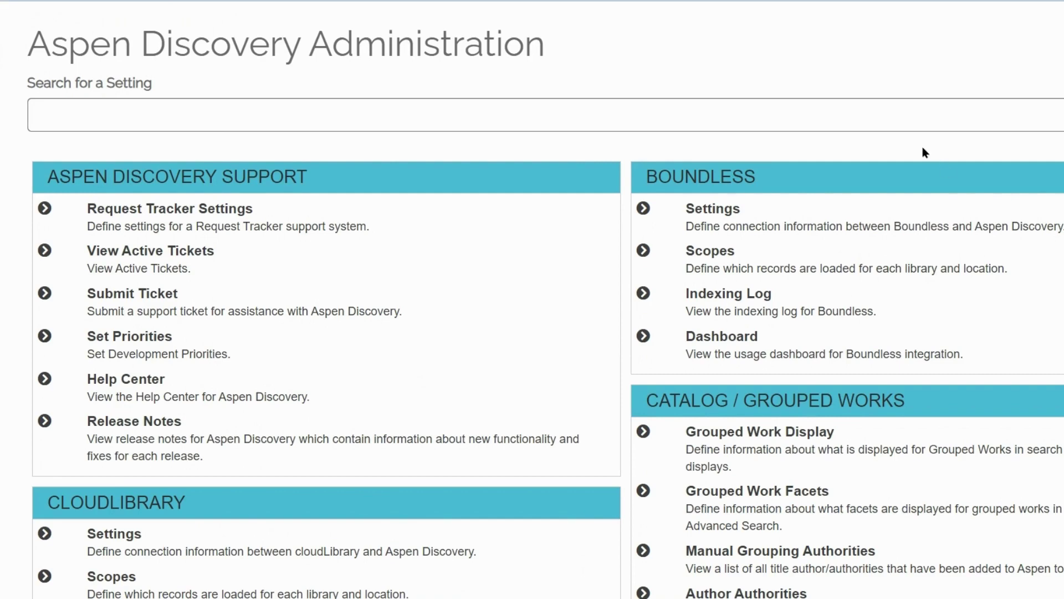
# Search 'custom', list Custom Pages by Id descending, and open page 168's rows
pyautogui.click(903, 126)
pyautogui.write('custom')
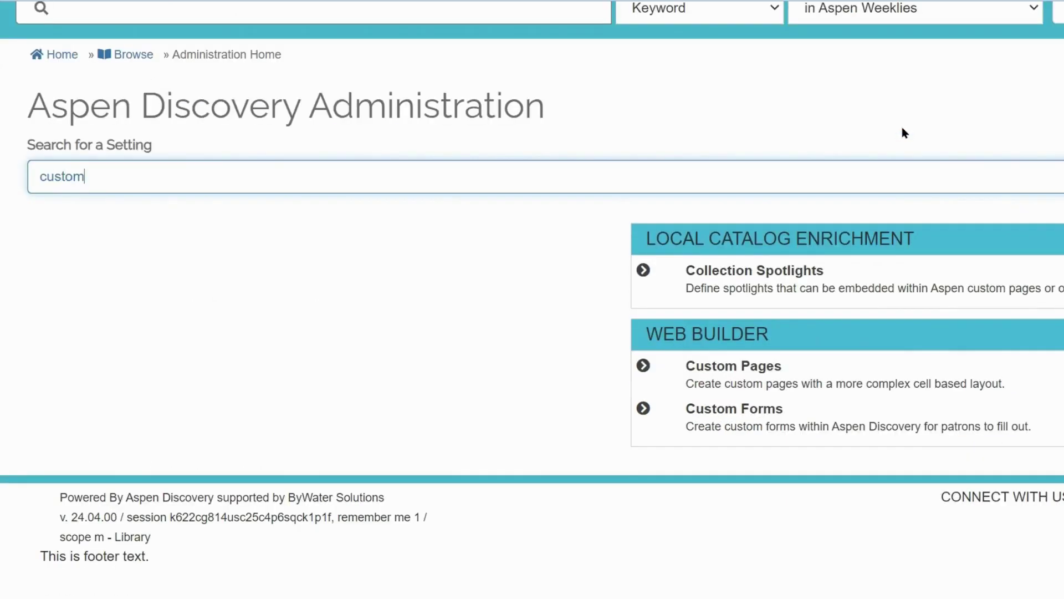
pyautogui.click(754, 370)
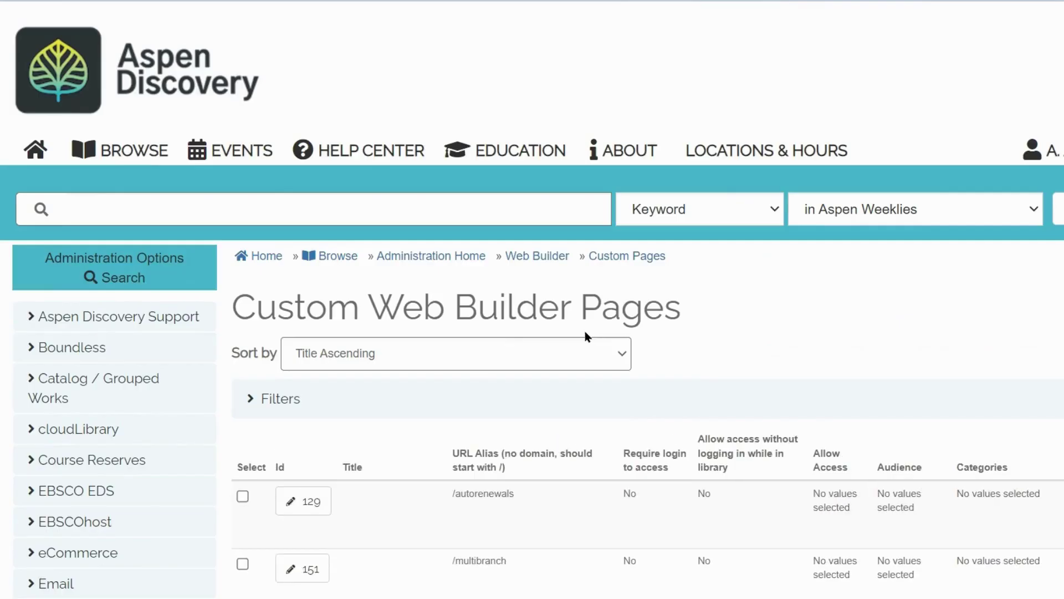
pyautogui.click(405, 353)
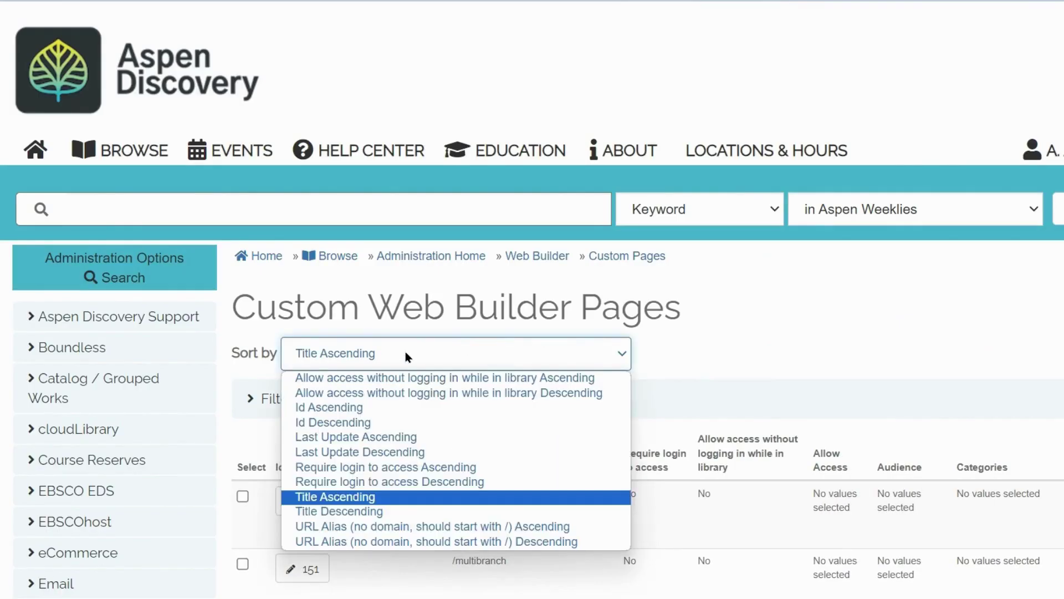
pyautogui.click(333, 421)
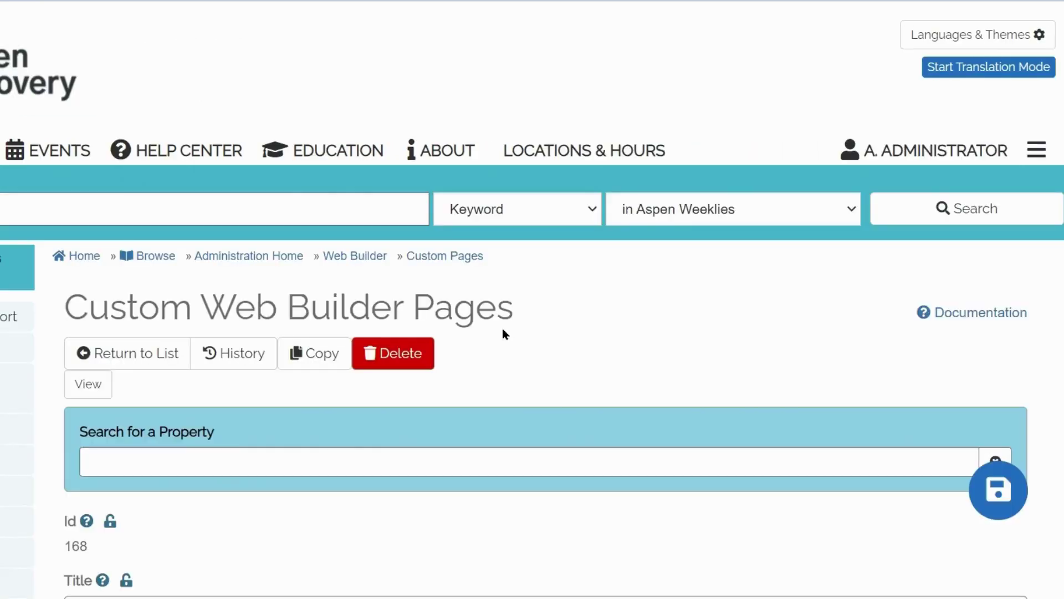
pyautogui.scroll(-4, 621, 382)
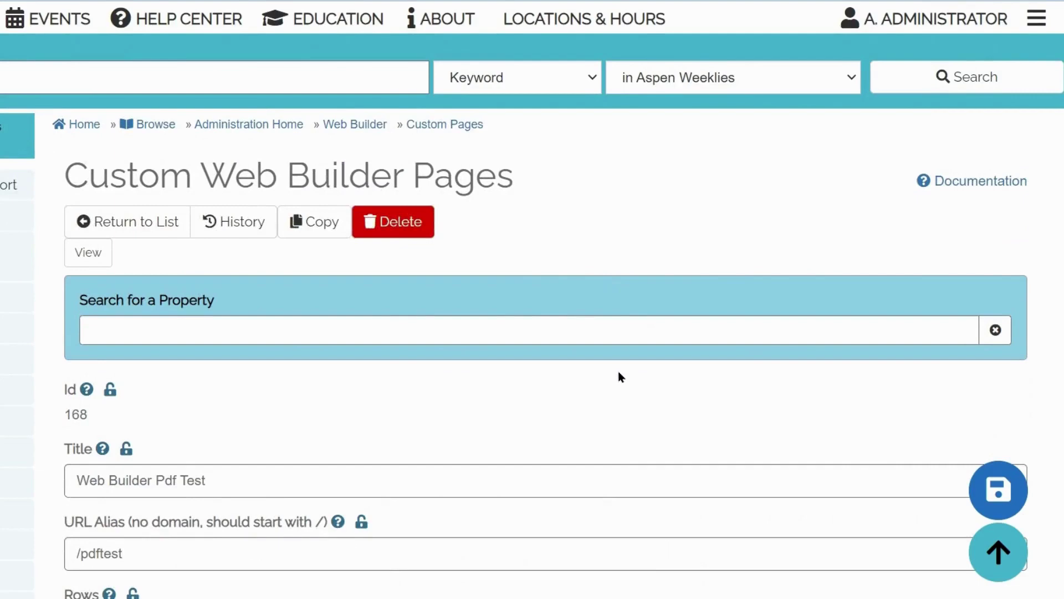
pyautogui.scroll(-4, 622, 369)
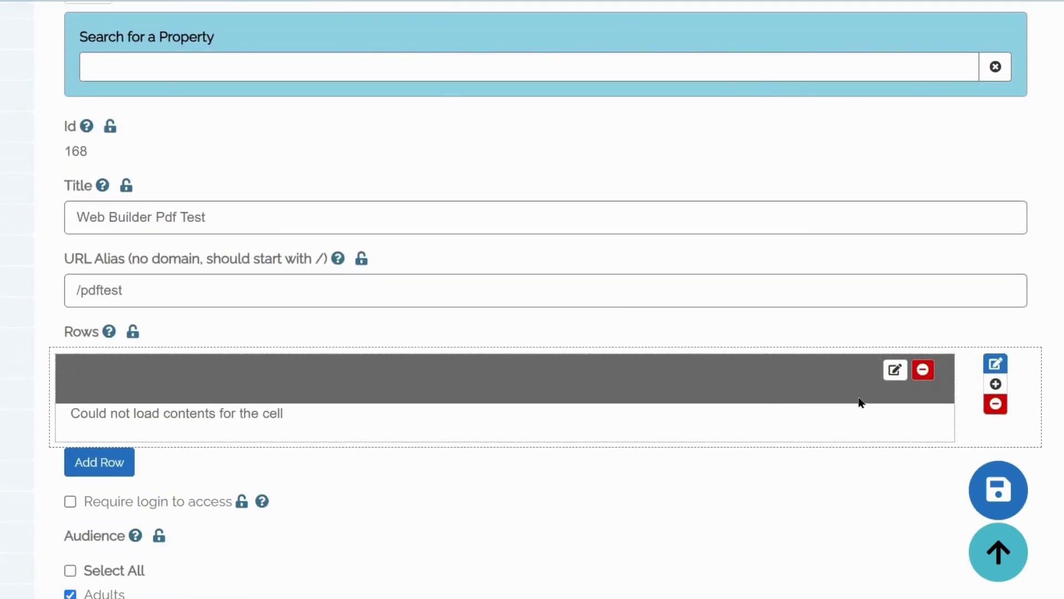
# Edit the row's cell and set its source type to PDF
pyautogui.click(896, 372)
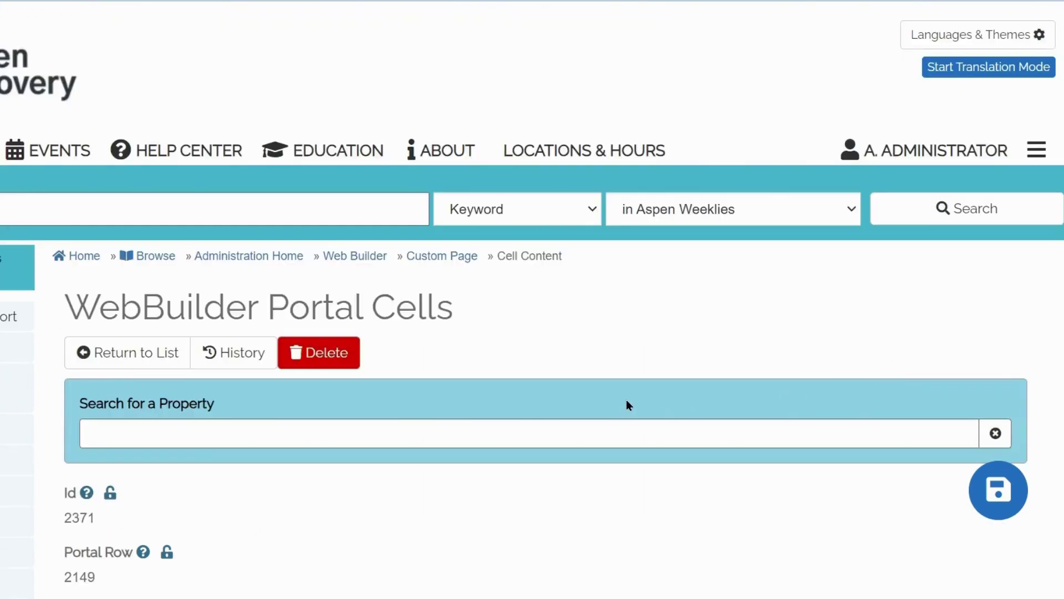
pyautogui.scroll(-3, 626, 400)
pyautogui.scroll(-7, 621, 379)
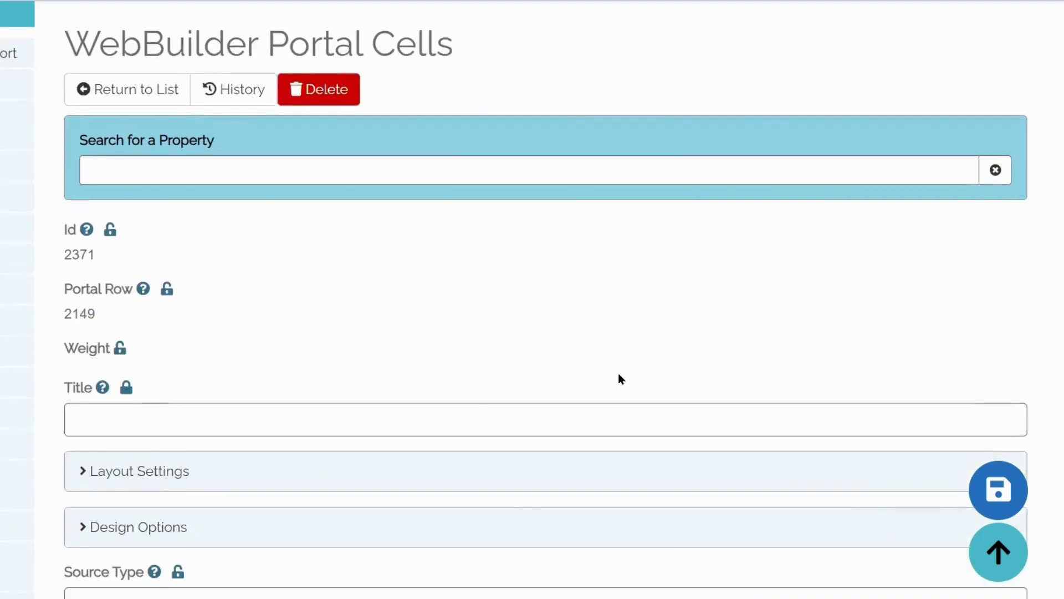
pyautogui.scroll(-1, 621, 379)
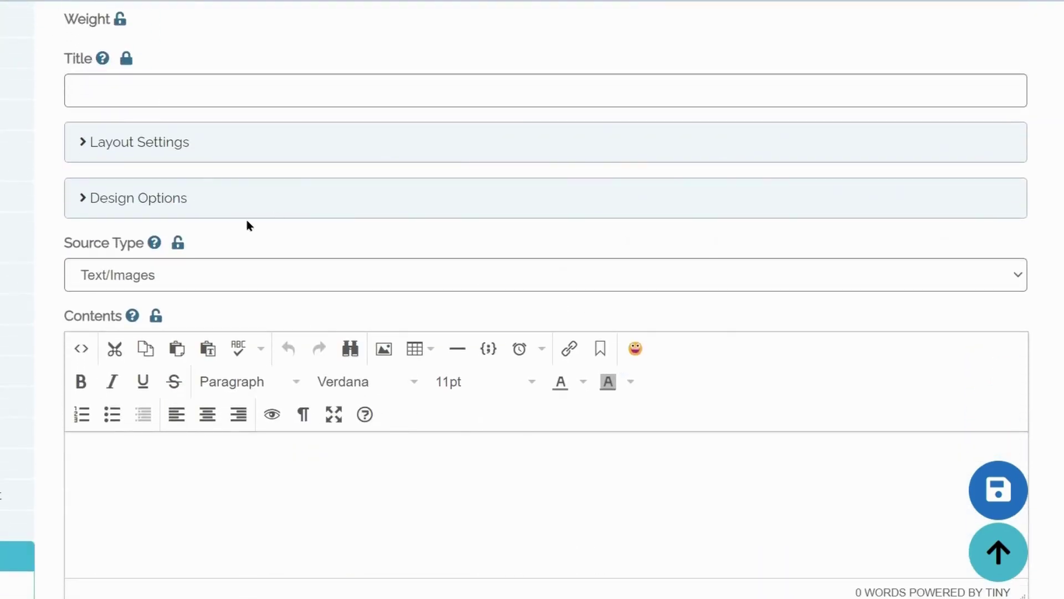
pyautogui.moveTo(155, 246)
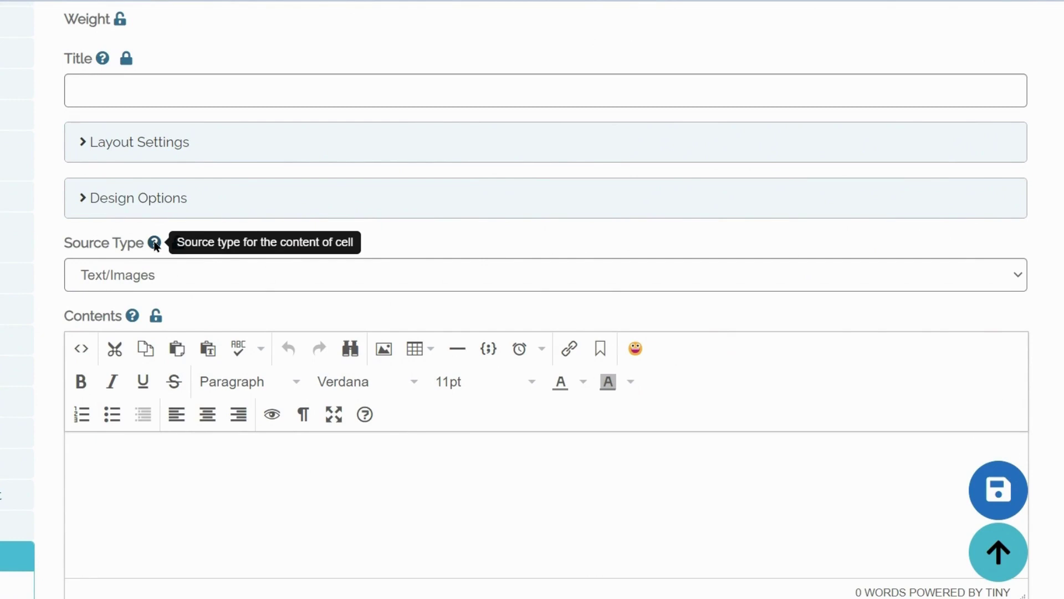
pyautogui.click(165, 272)
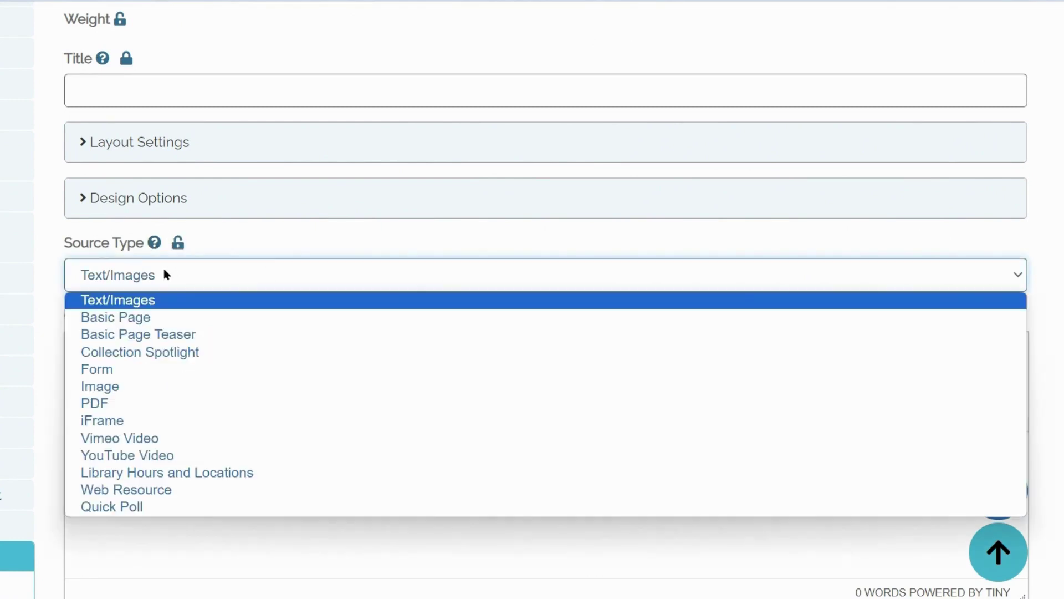
pyautogui.click(139, 404)
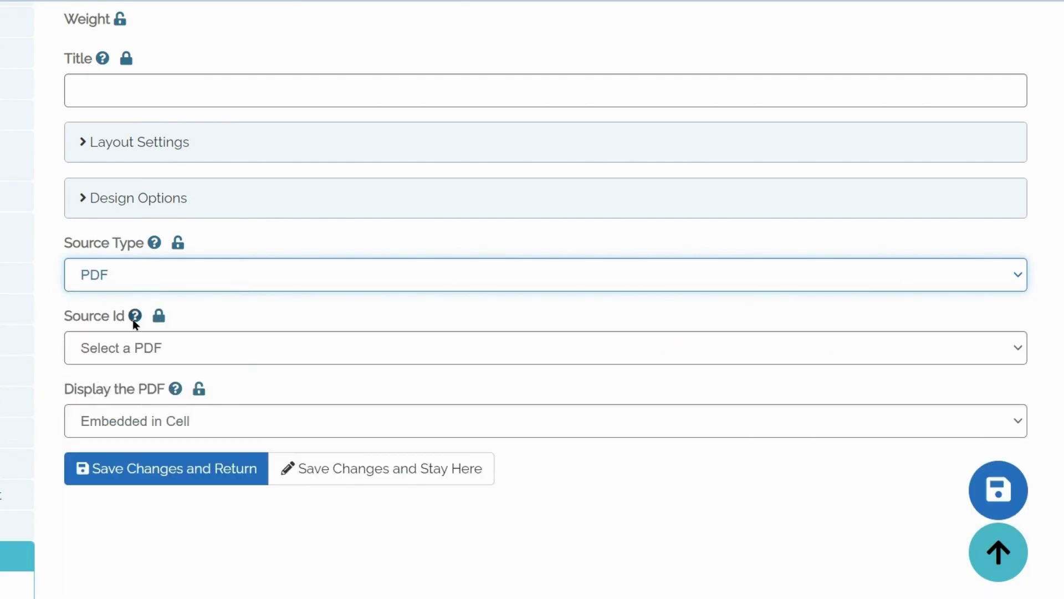
# Choose testpdf as the cell's PDF with display Embedded in Cell, and save
pyautogui.moveTo(137, 320)
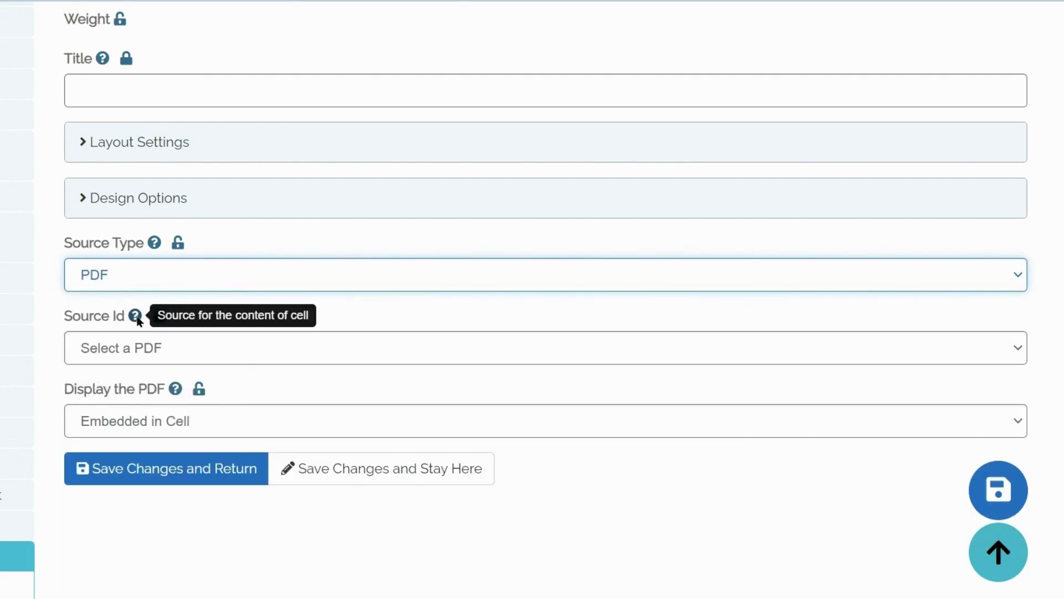
pyautogui.click(195, 354)
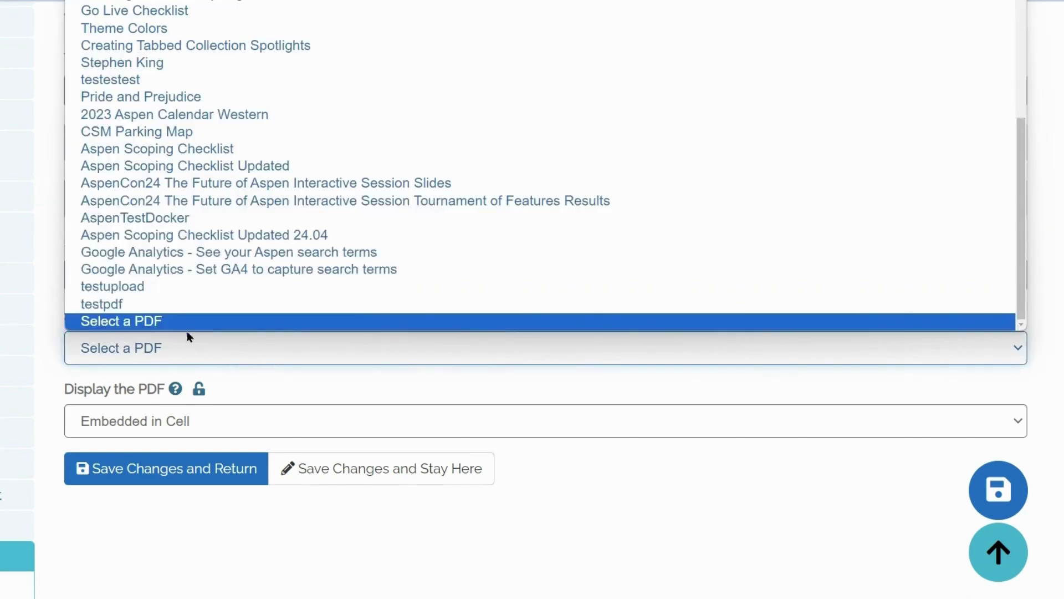
pyautogui.click(183, 306)
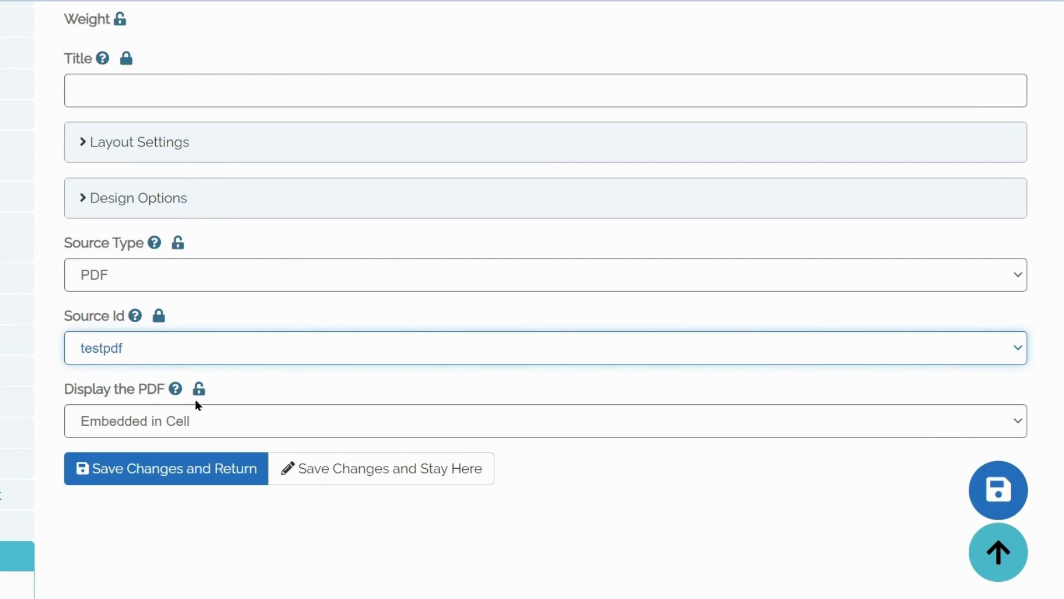
pyautogui.moveTo(177, 392)
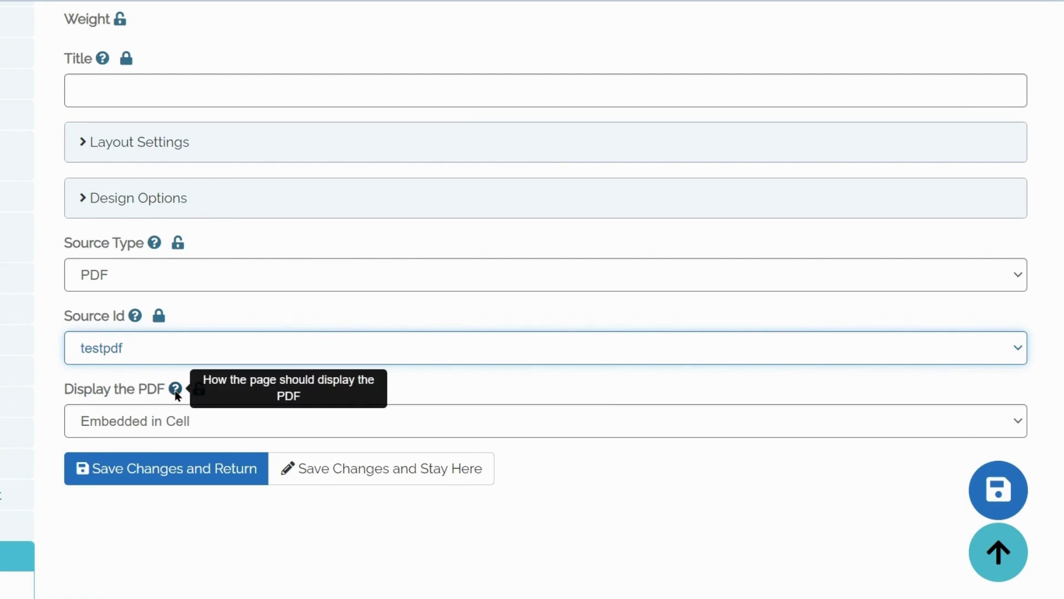
pyautogui.click(208, 422)
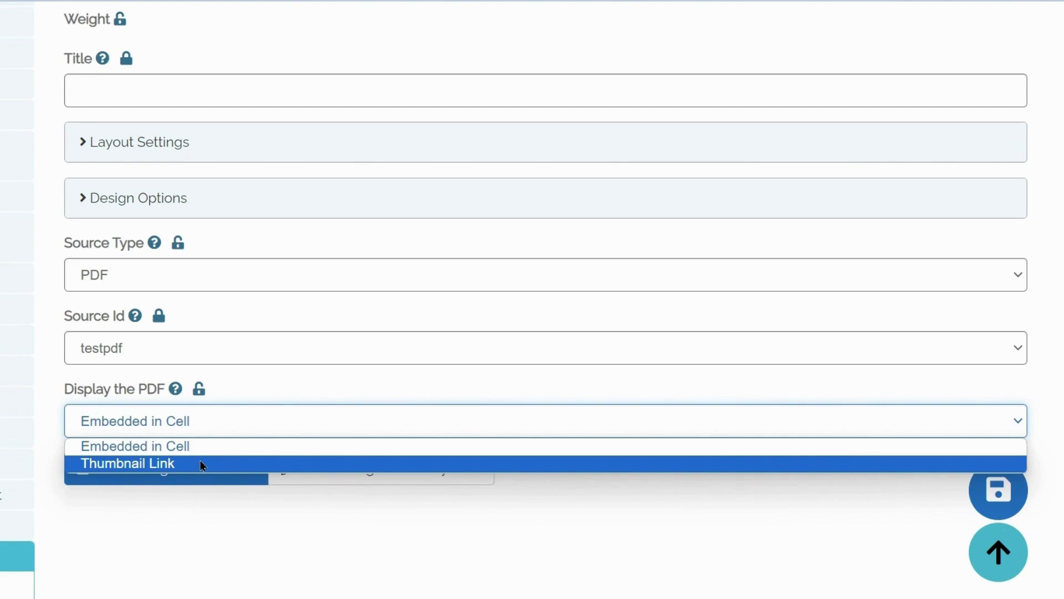
pyautogui.click(203, 447)
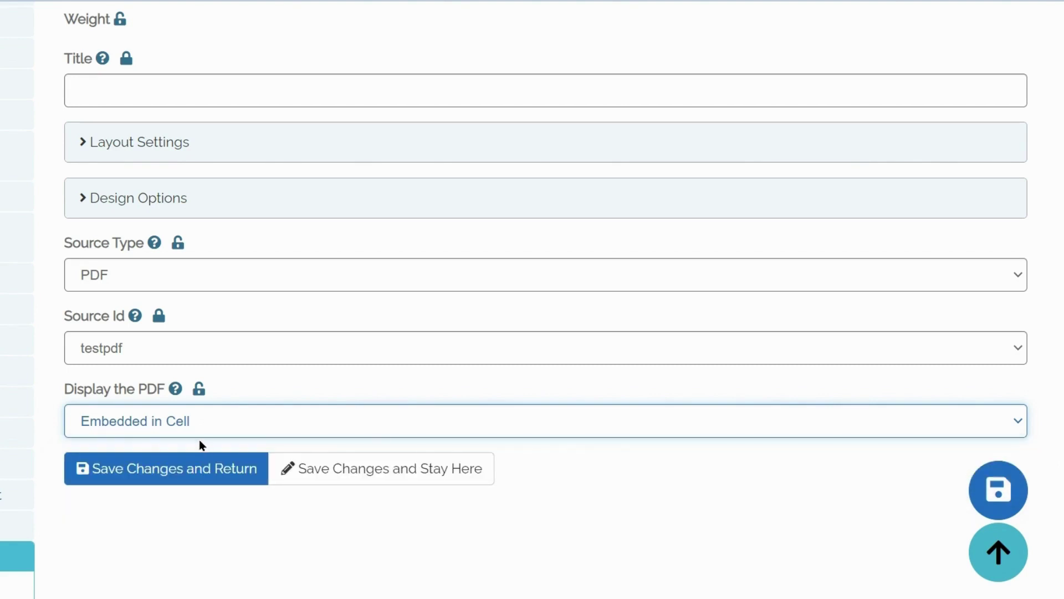
pyautogui.click(147, 467)
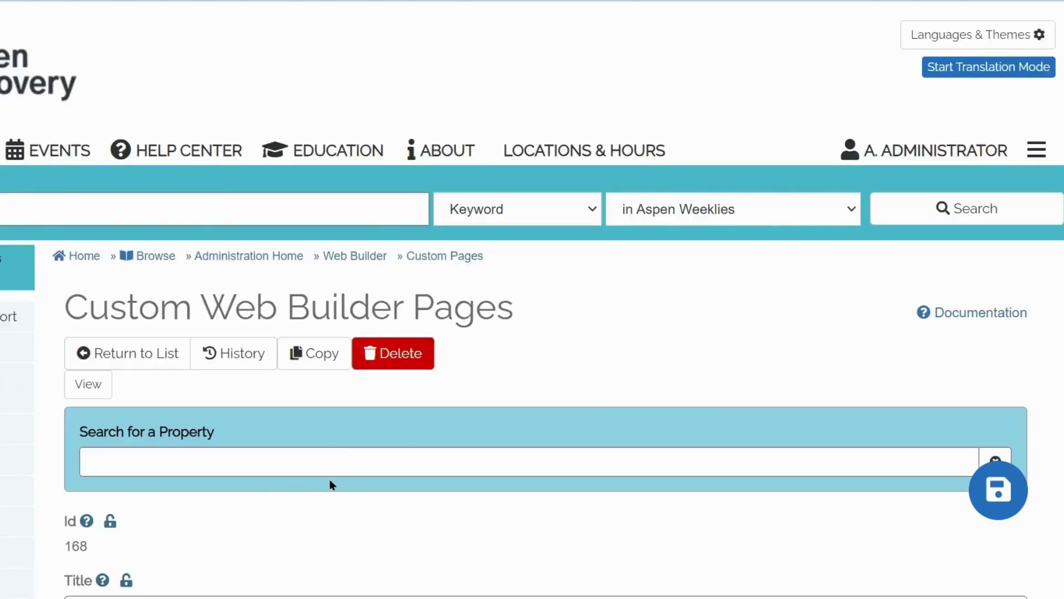
# Scroll down page 168's record to check the embedded AspenCon Brochure row, then back up
pyautogui.scroll(-6, 329, 479)
pyautogui.scroll(-2, 339, 472)
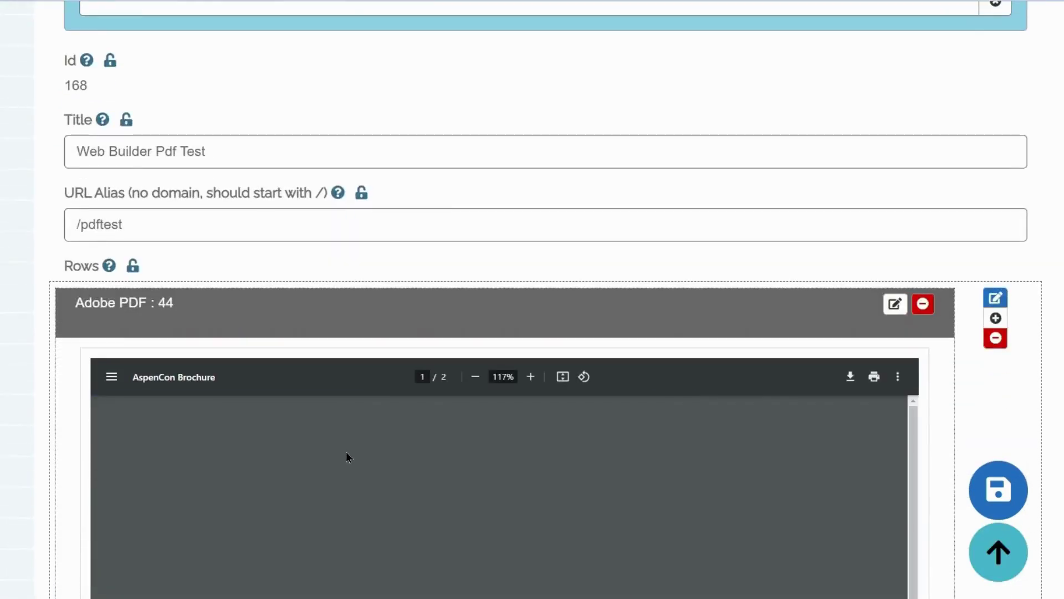
pyautogui.scroll(-10, 434, 432)
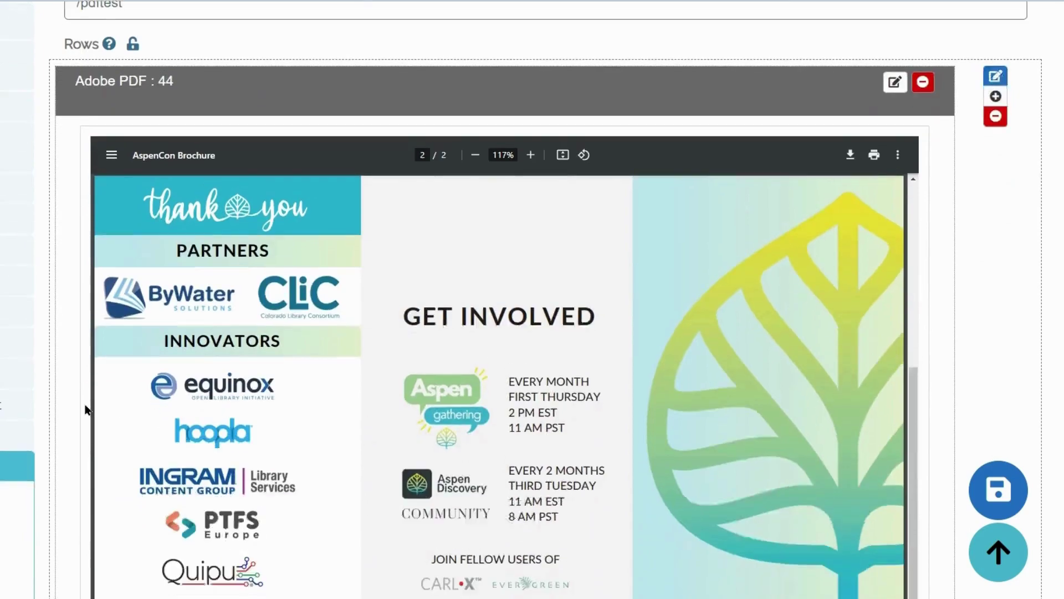
pyautogui.scroll(-6, 74, 404)
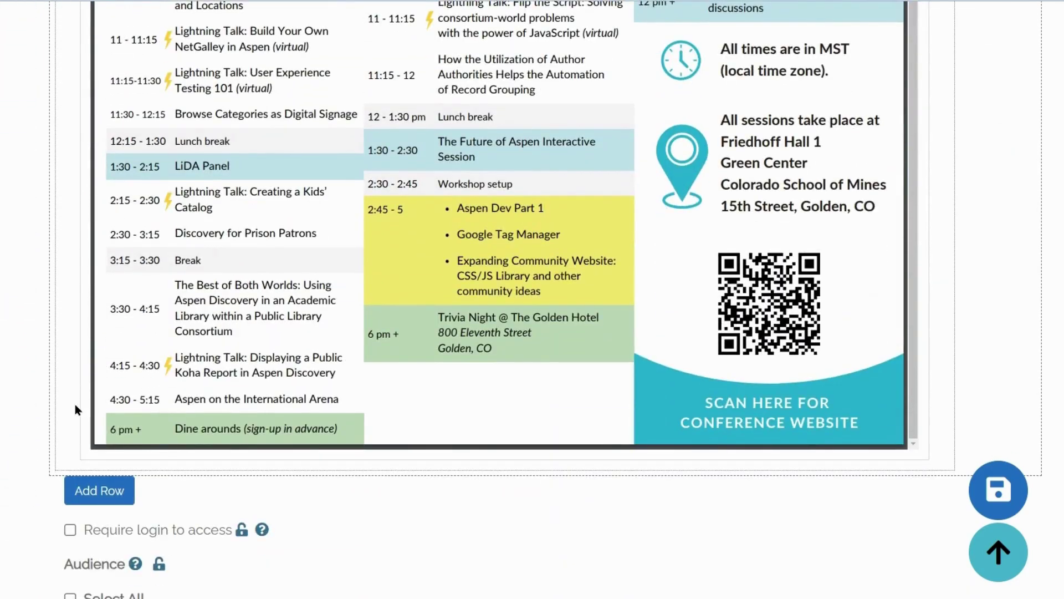
pyautogui.scroll(12, 75, 404)
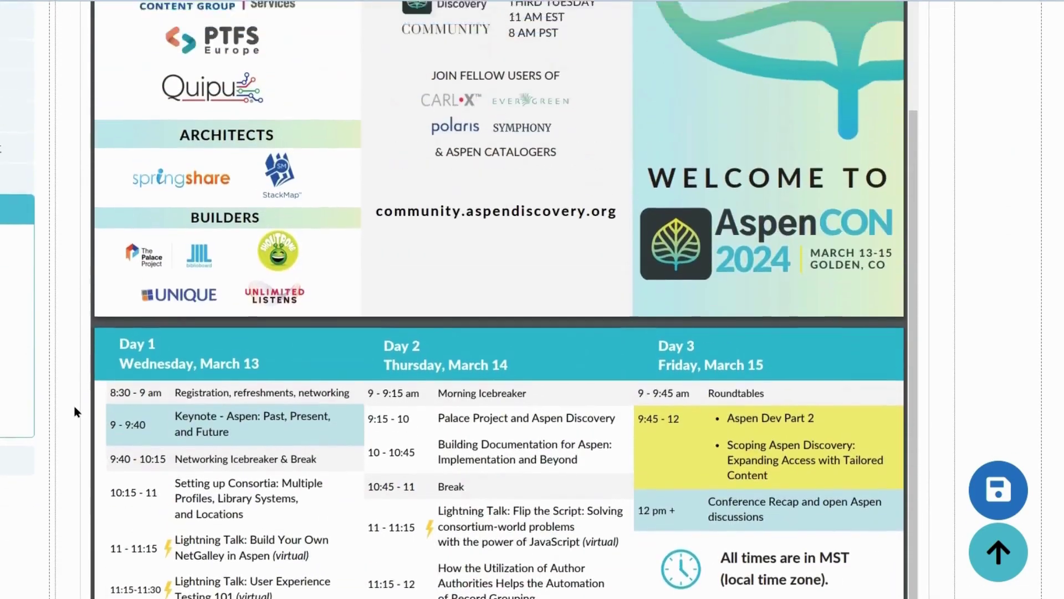
pyautogui.scroll(5, 76, 411)
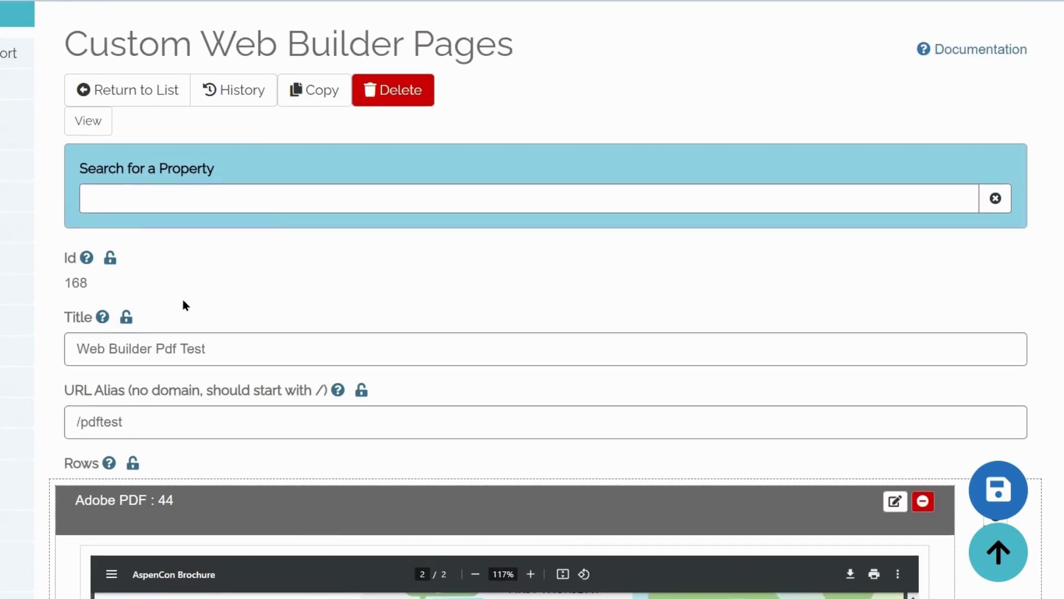
pyautogui.click(82, 121)
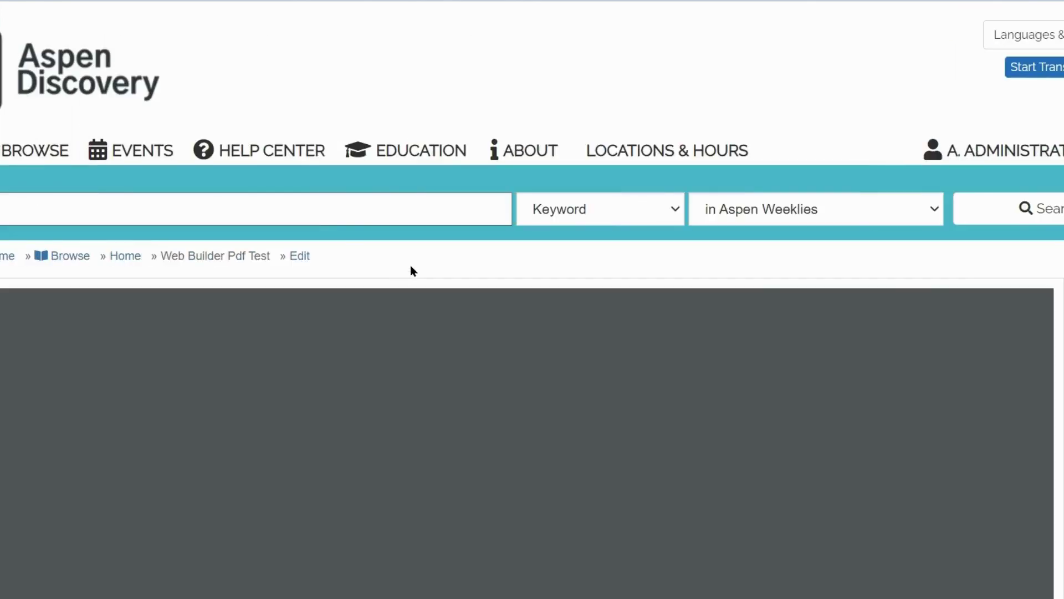
pyautogui.scroll(-4, 416, 277)
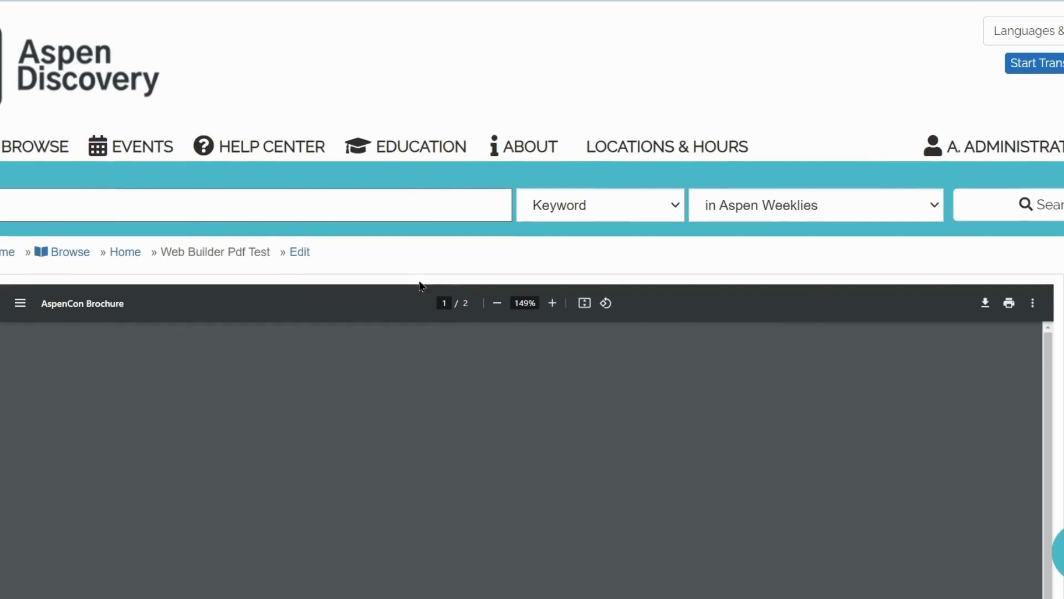
pyautogui.scroll(-4, 438, 259)
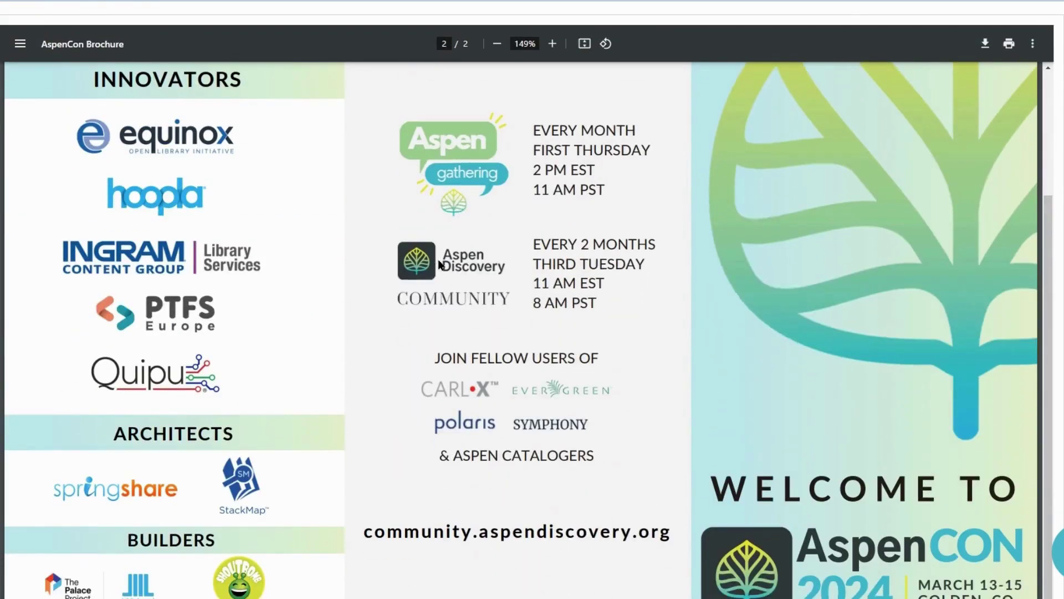
pyautogui.scroll(4, 433, 271)
pyautogui.scroll(1, 515, 189)
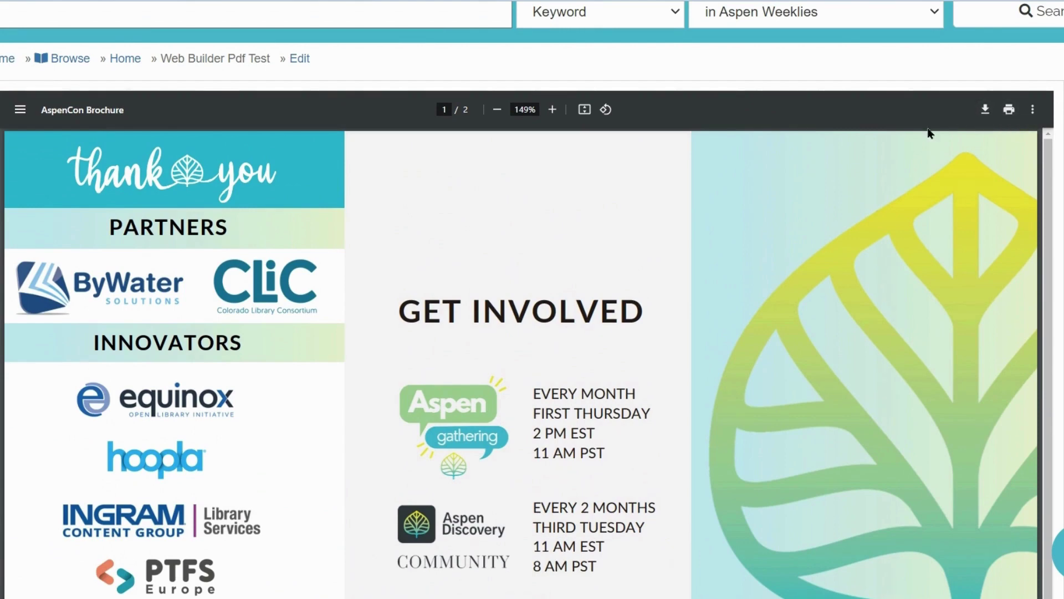
pyautogui.scroll(3, 187, 116)
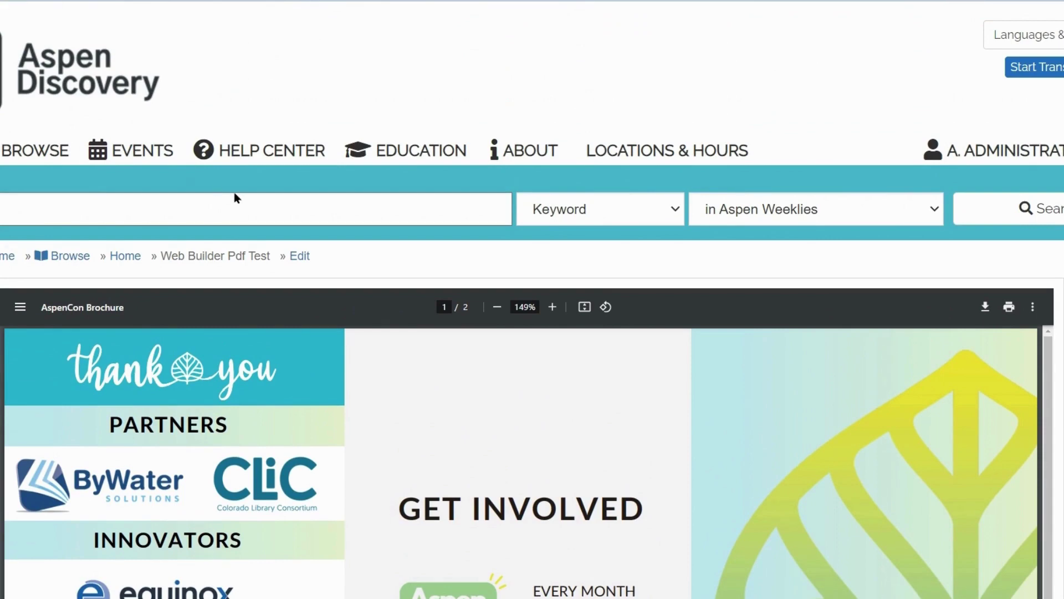
# Switch the testpdf cell's Display the PDF option from Embedded in Cell to Thumbnail Link and save the cell
pyautogui.scroll(-5, 283, 352)
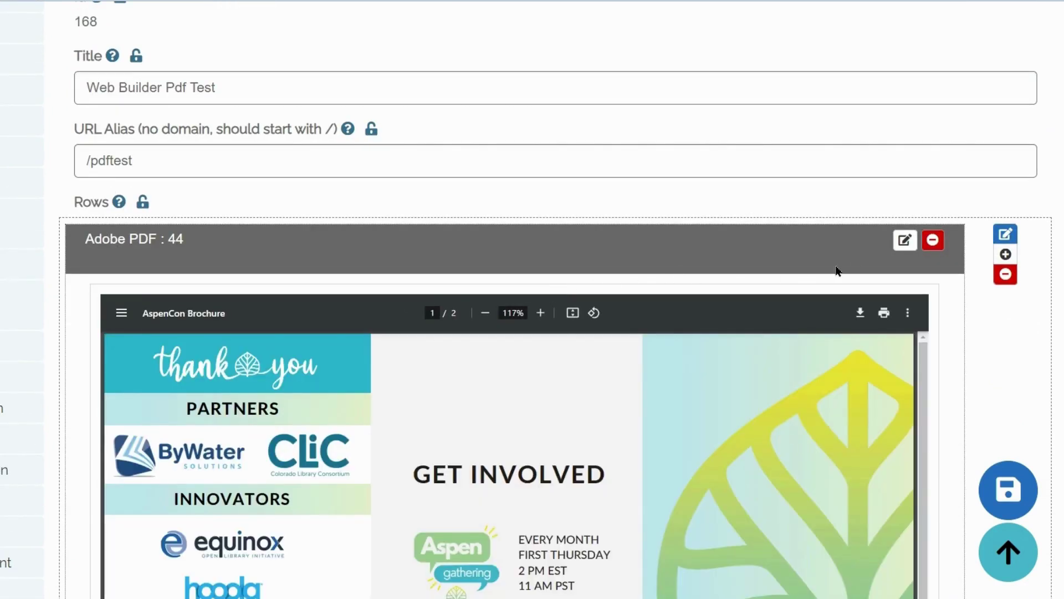
pyautogui.click(904, 242)
pyautogui.scroll(-12, 511, 311)
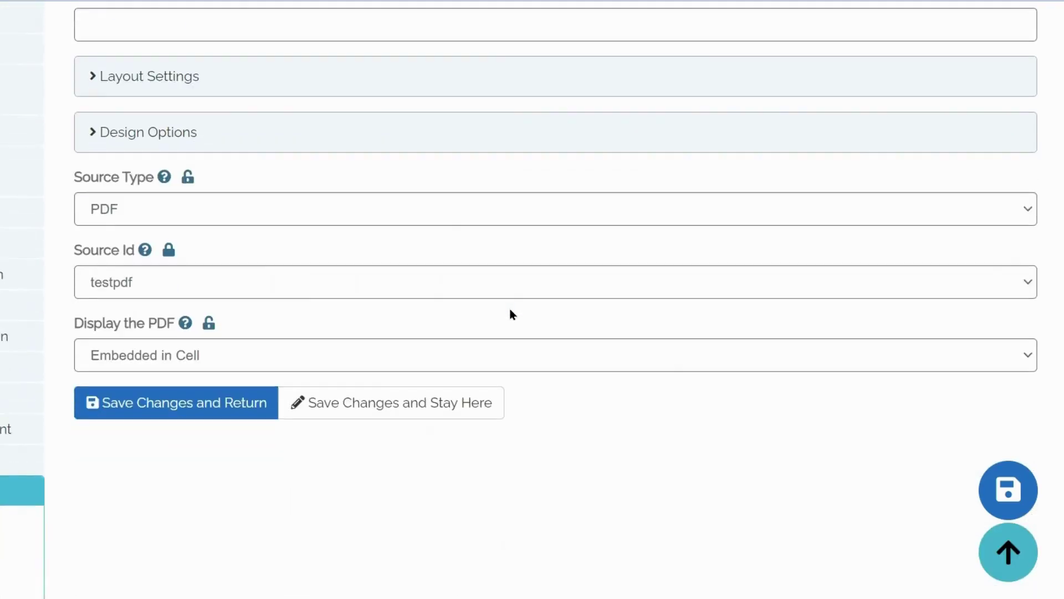
pyautogui.click(377, 344)
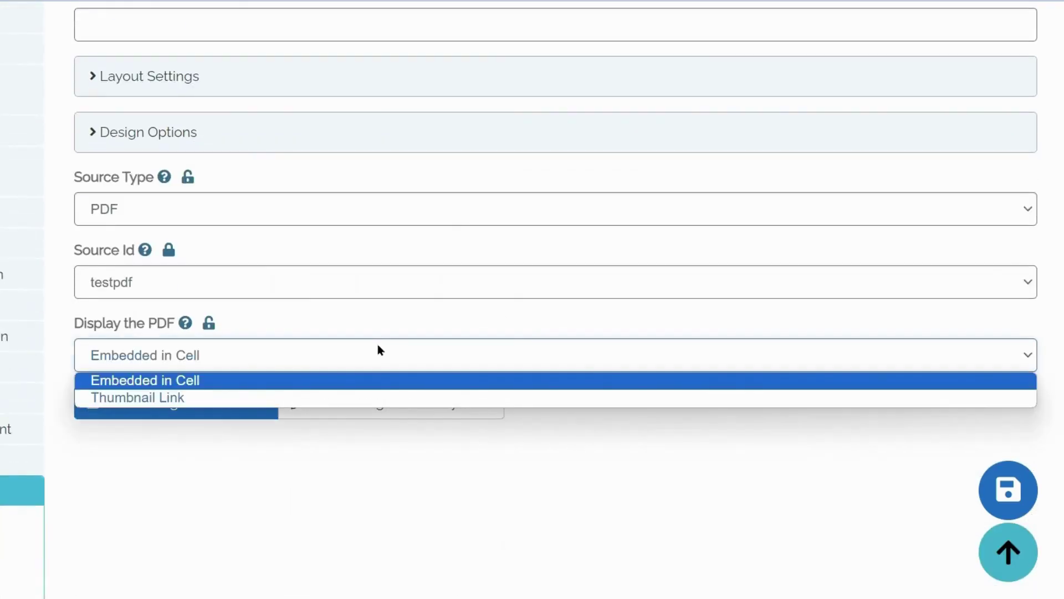
pyautogui.click(237, 399)
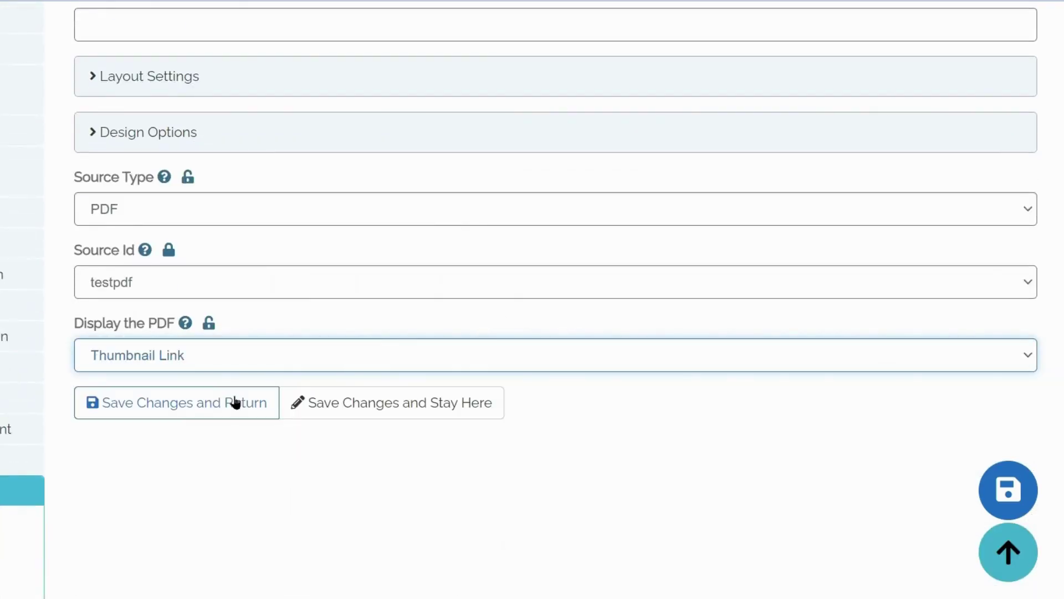
pyautogui.click(173, 407)
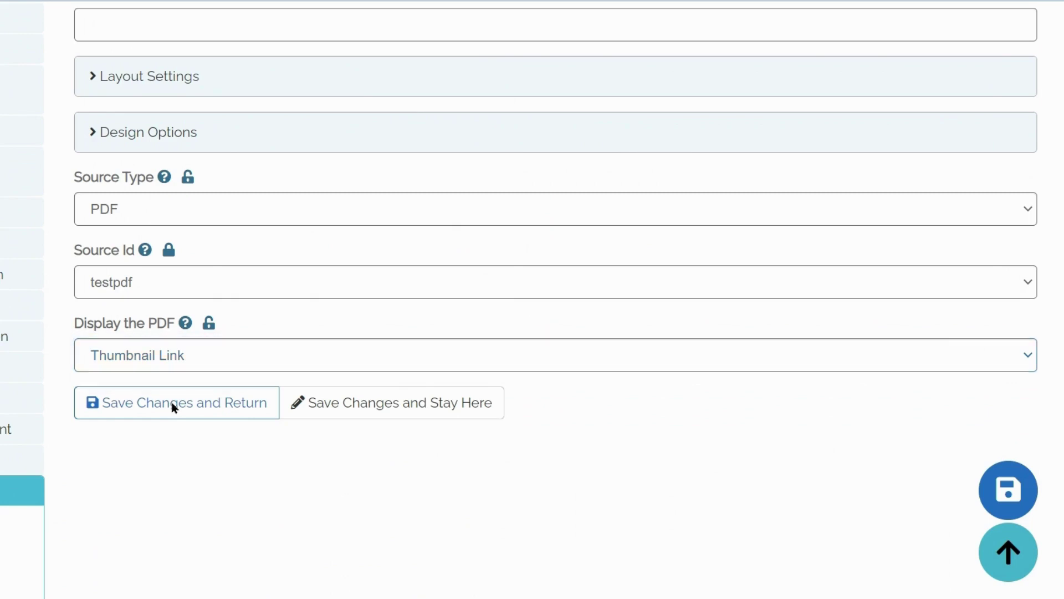
# Check the schedule thumbnail in the Adobe PDF row, then save the Web Builder Pdf Test page
pyautogui.scroll(-6, 404, 385)
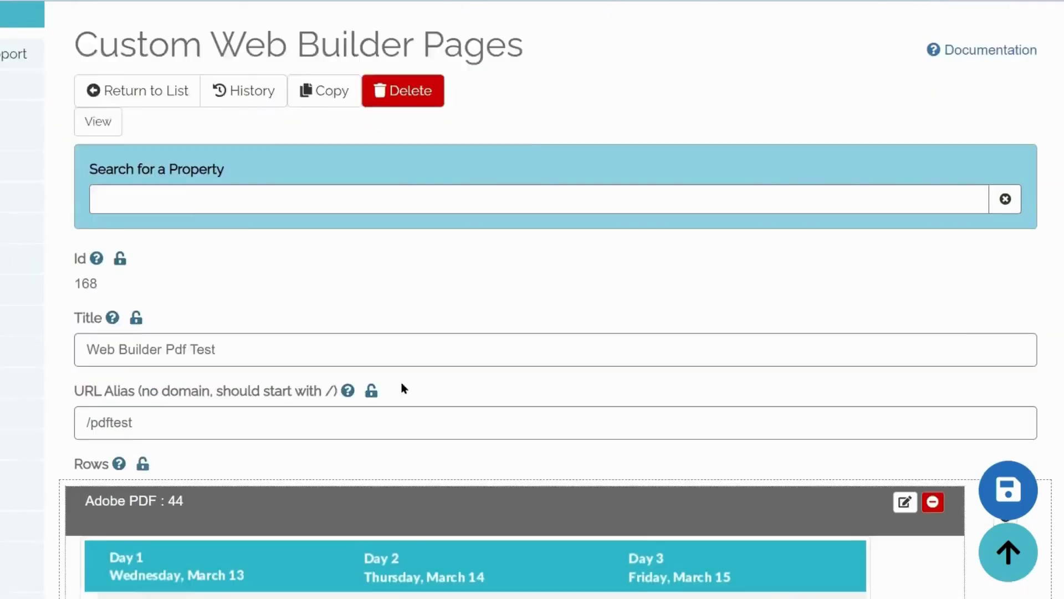
pyautogui.scroll(-3, 409, 338)
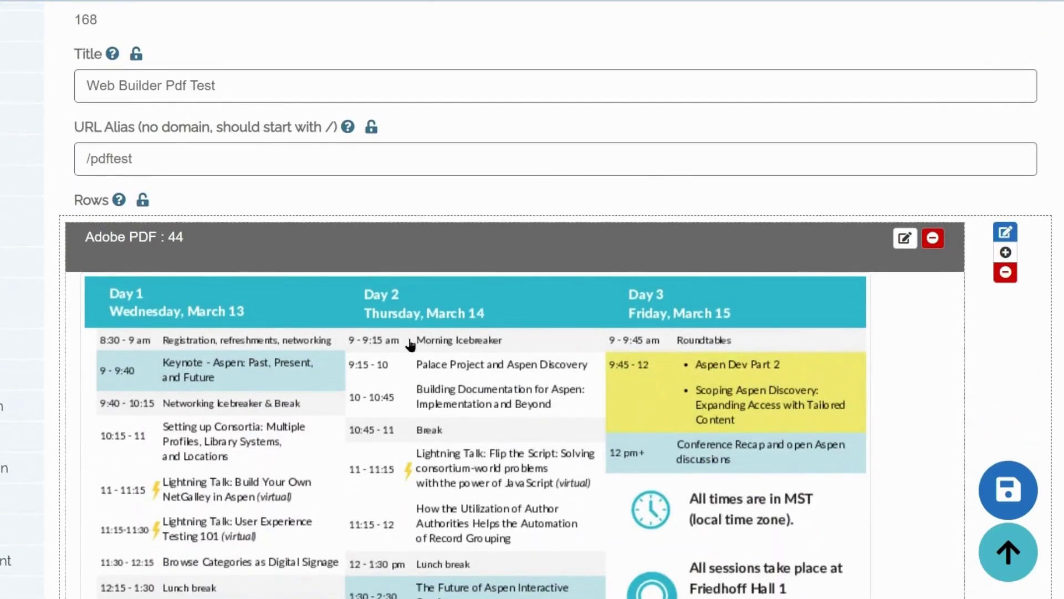
pyautogui.scroll(-7, 410, 345)
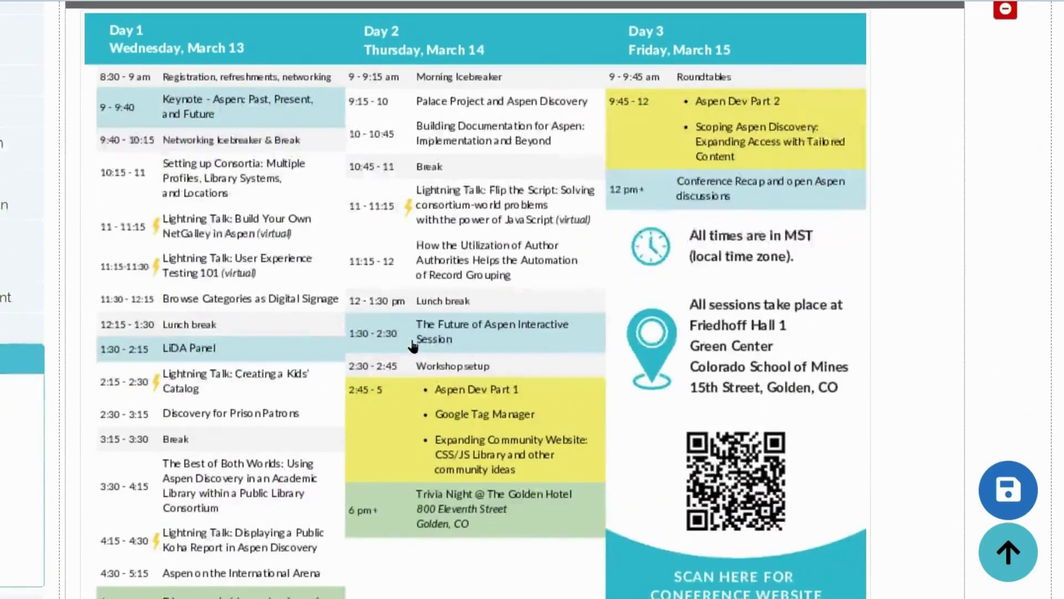
pyautogui.scroll(-2, 413, 347)
pyautogui.scroll(8, 415, 346)
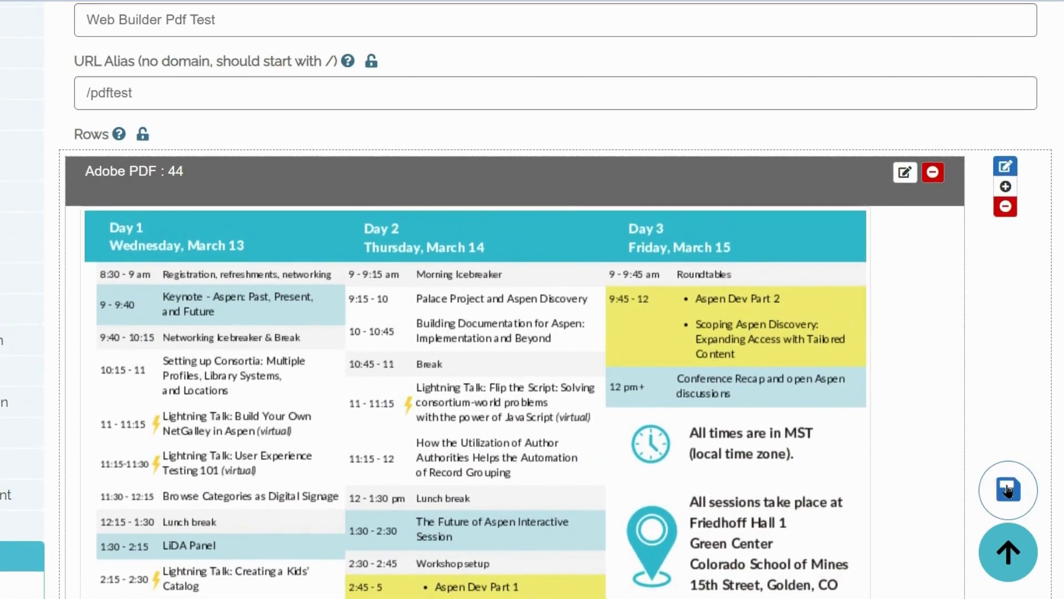
pyautogui.click(1009, 487)
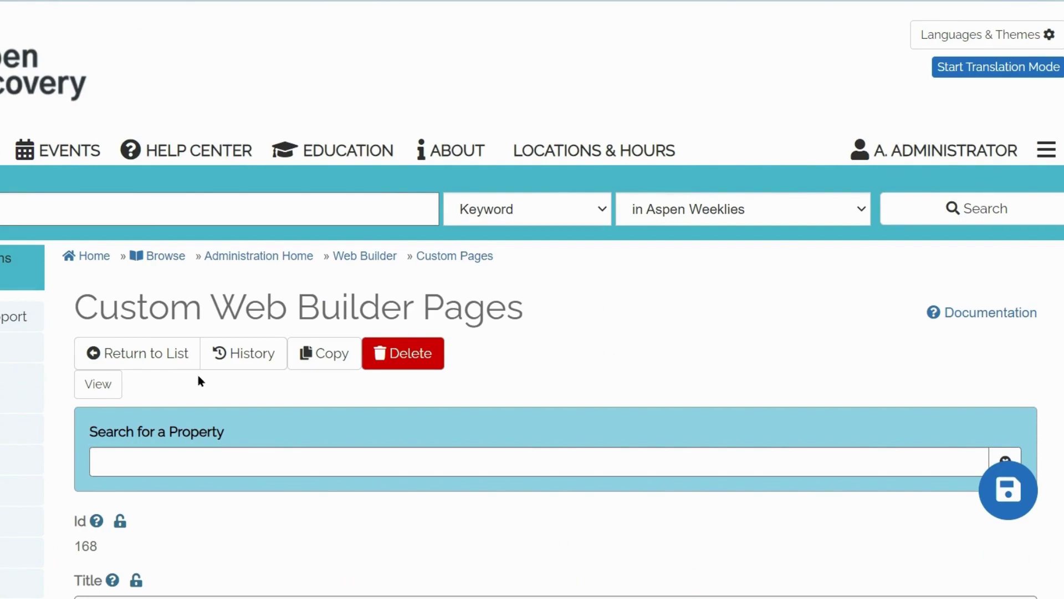
# View the published Web Builder Pdf Test page and look over its schedule thumbnail
pyautogui.click(105, 384)
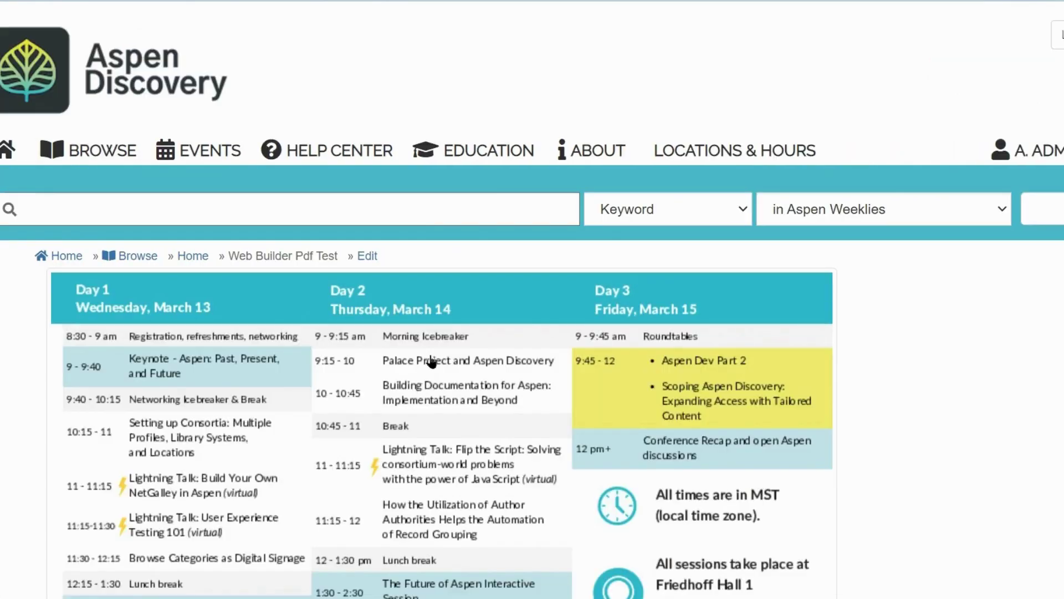
pyautogui.scroll(-7, 430, 366)
pyautogui.scroll(6, 431, 360)
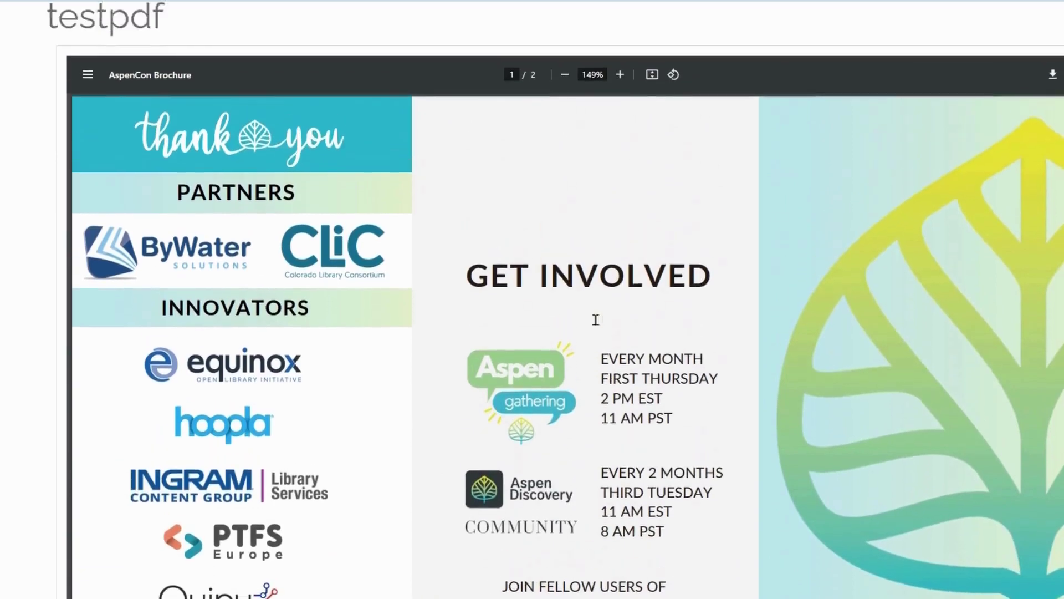
pyautogui.scroll(5, 596, 320)
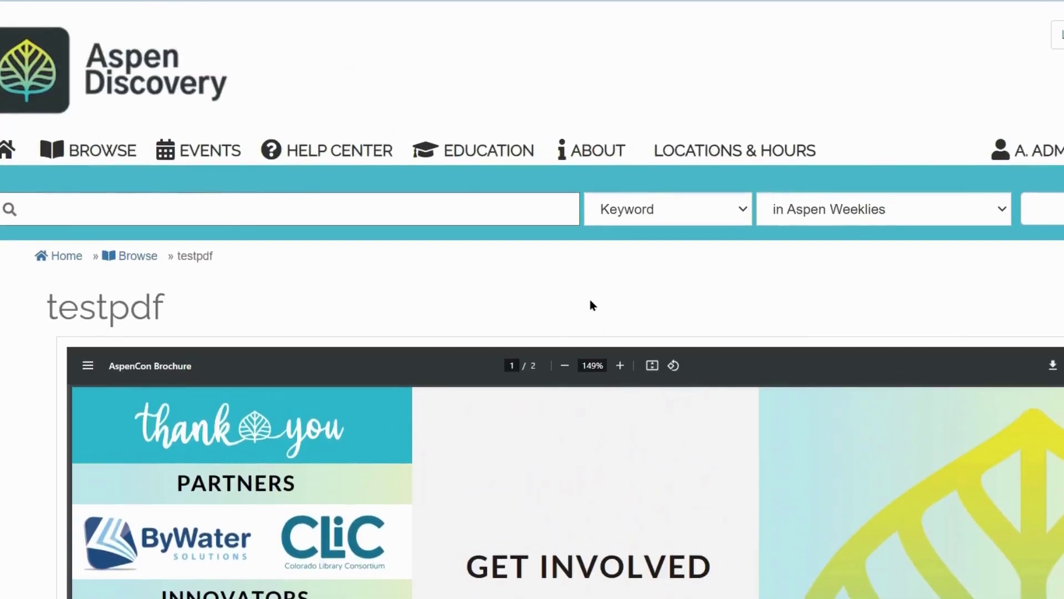